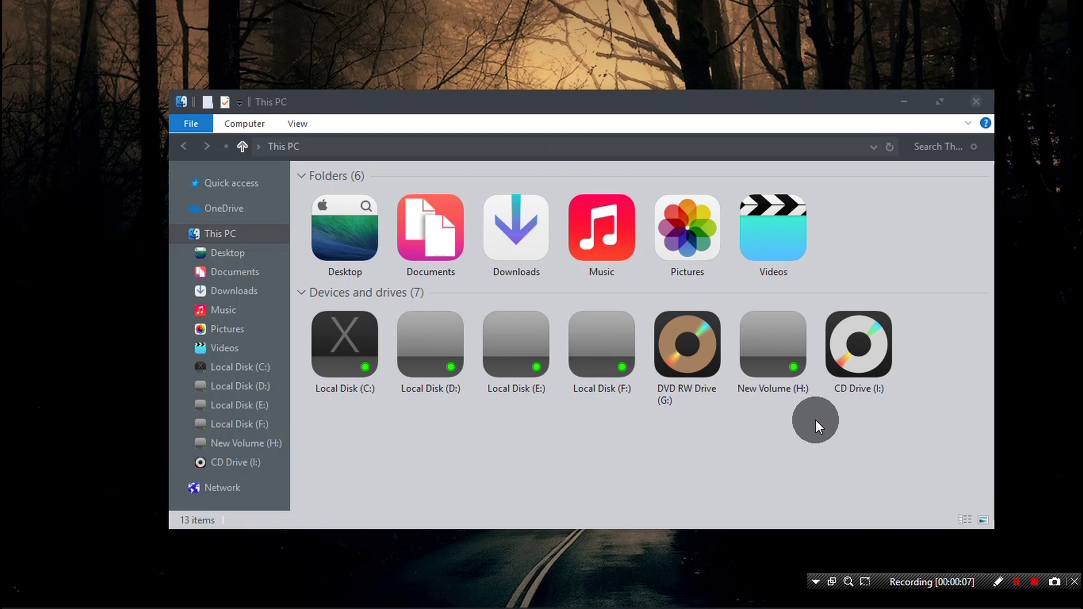
- Maximize This PC, browse Local Disks C:, D: and E:, then close Explorer and open Start
{"action": "left_click", "coordinate": [936, 102]}
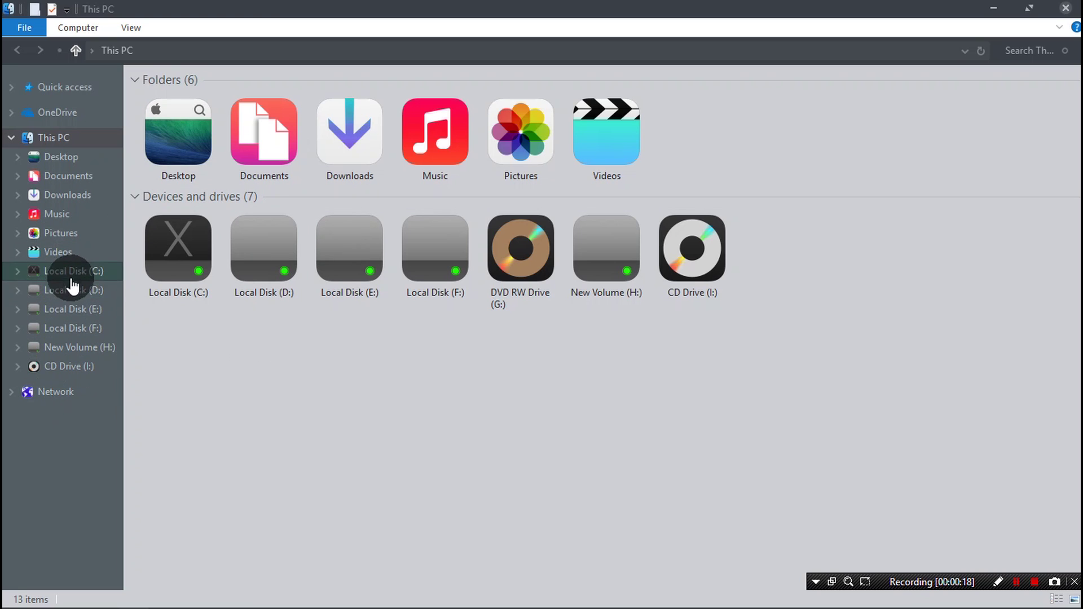
{"action": "left_click", "coordinate": [105, 270]}
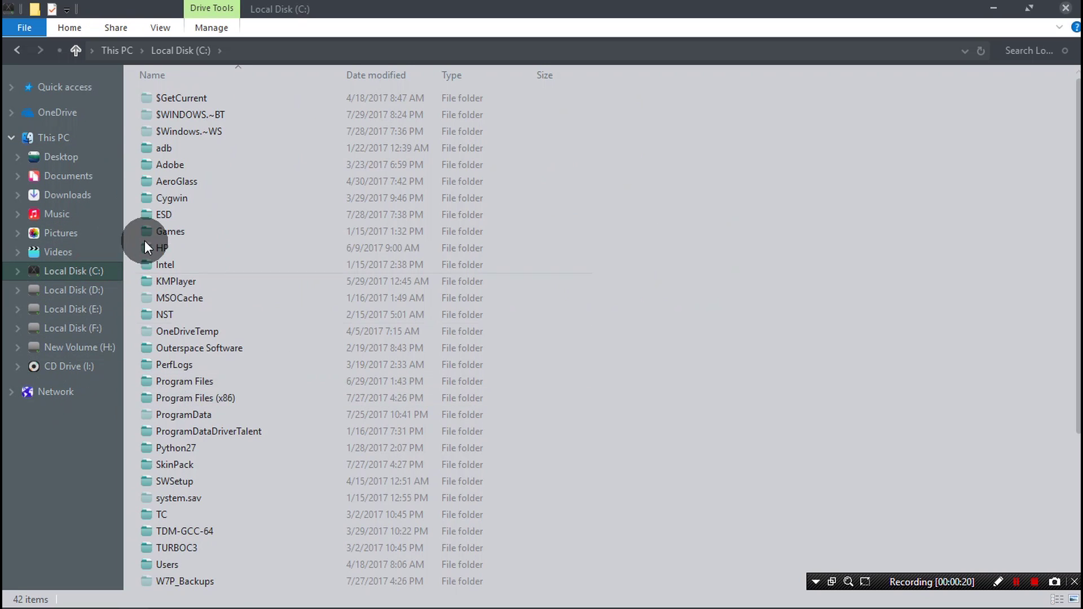
{"action": "scroll", "coordinate": [232, 389], "scroll_direction": "down", "scroll_amount": 4}
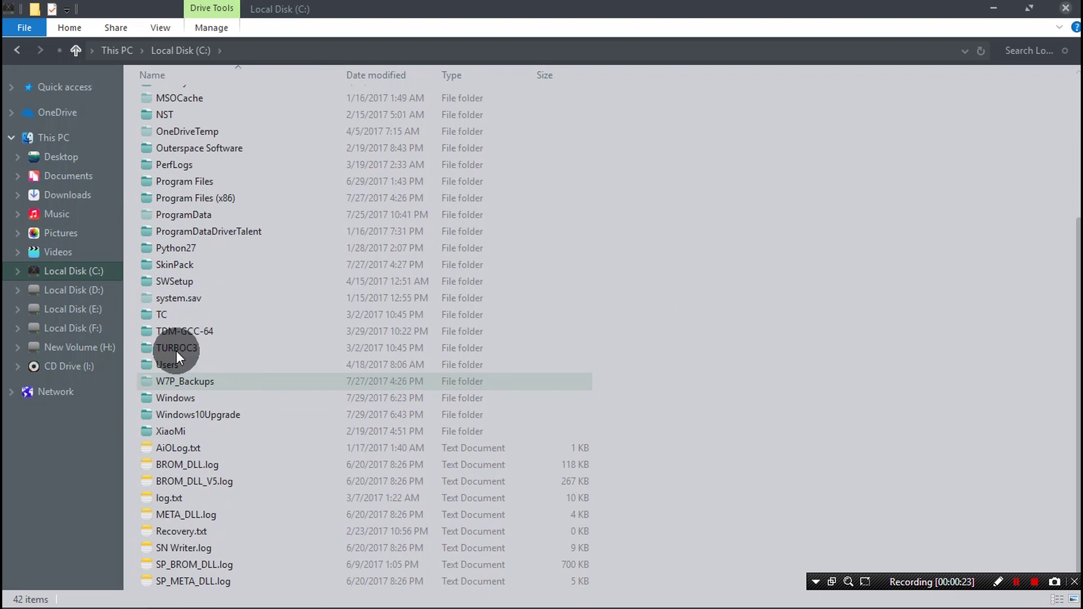
{"action": "left_click", "coordinate": [88, 289]}
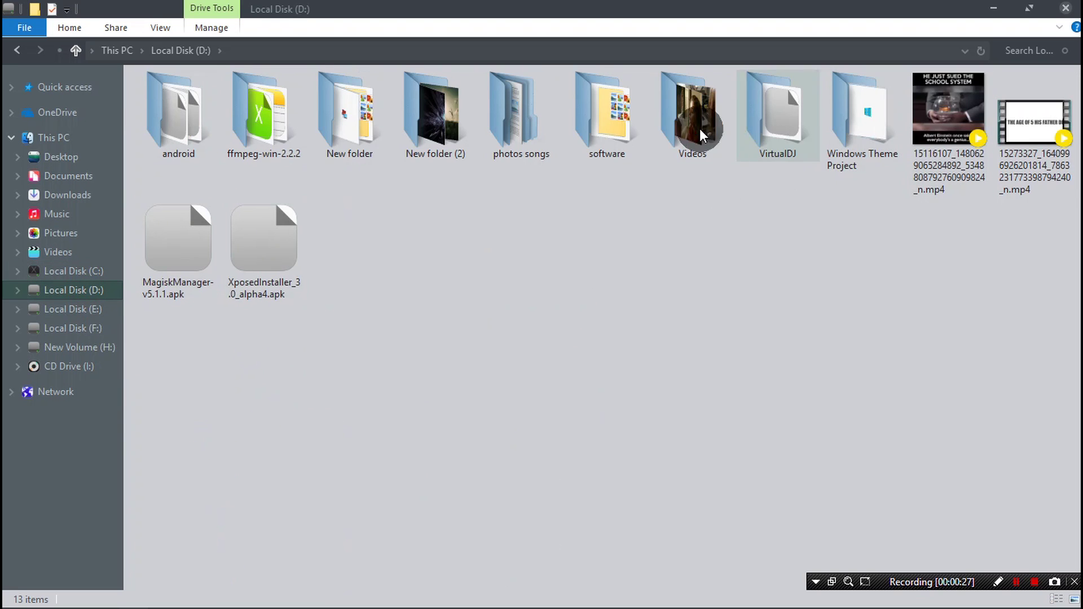
{"action": "left_click", "coordinate": [80, 309]}
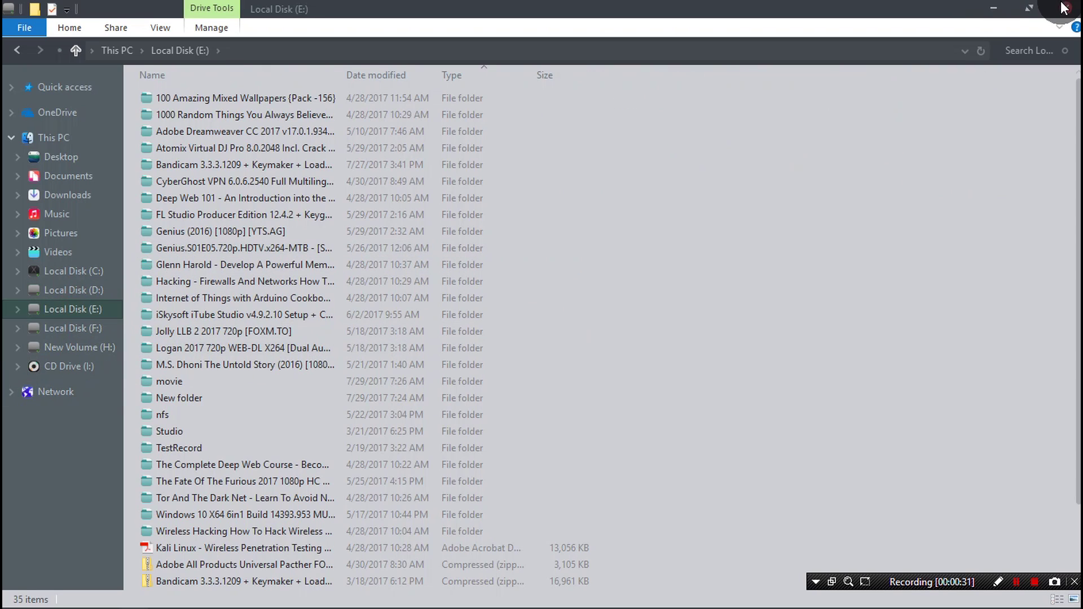
{"action": "left_click", "coordinate": [1064, 7]}
{"action": "left_click", "coordinate": [16, 597]}
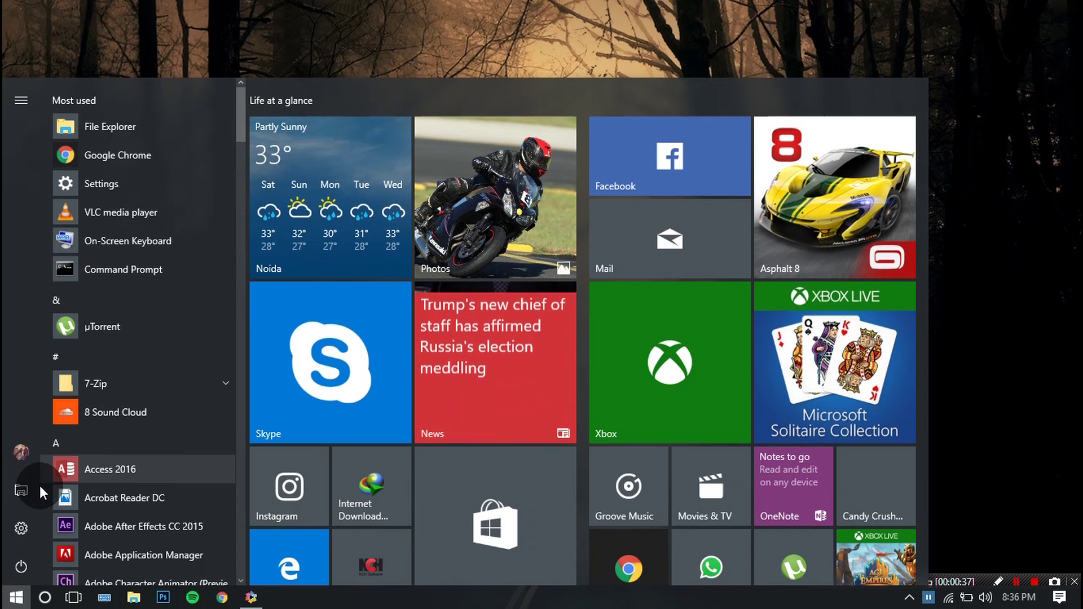
- Preview the dark Settings home, then open Internet Download Manager from the tray, maximized
{"action": "left_click", "coordinate": [31, 519]}
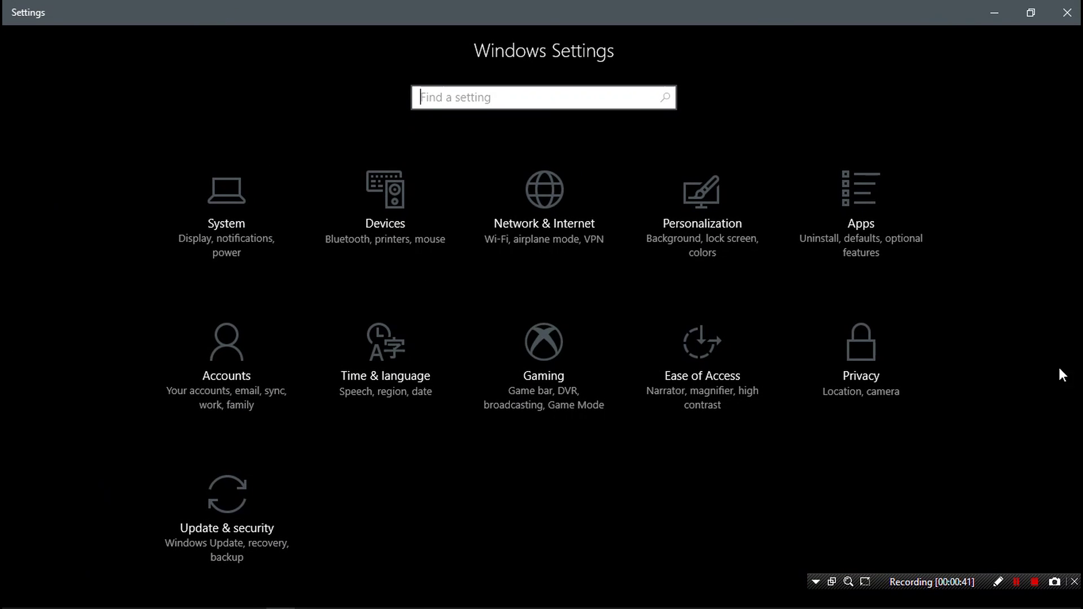
{"action": "key", "text": "alt+F4"}
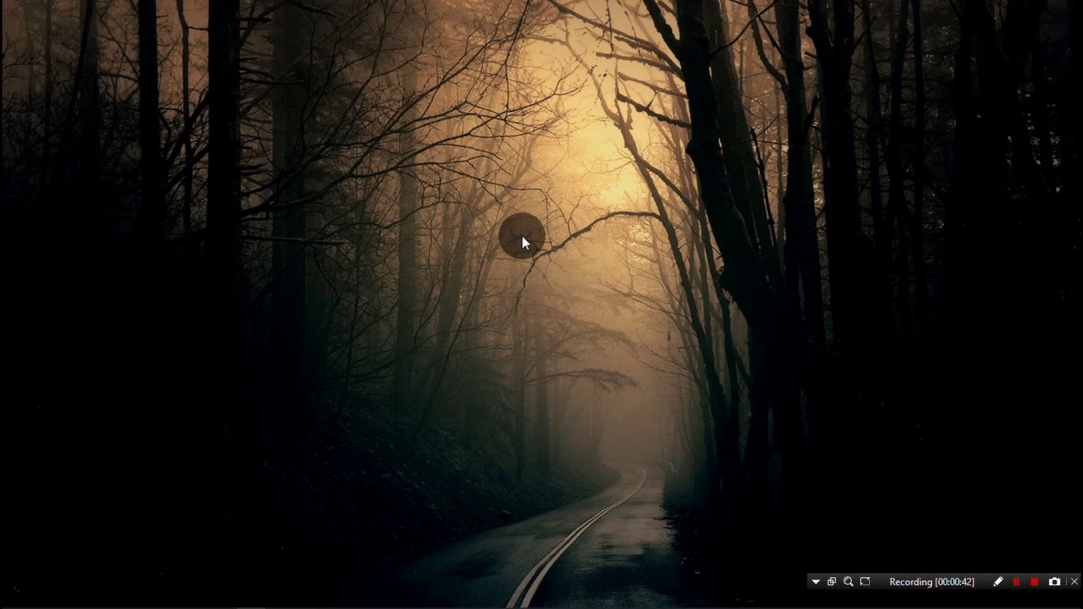
{"action": "mouse_move", "coordinate": [192, 595]}
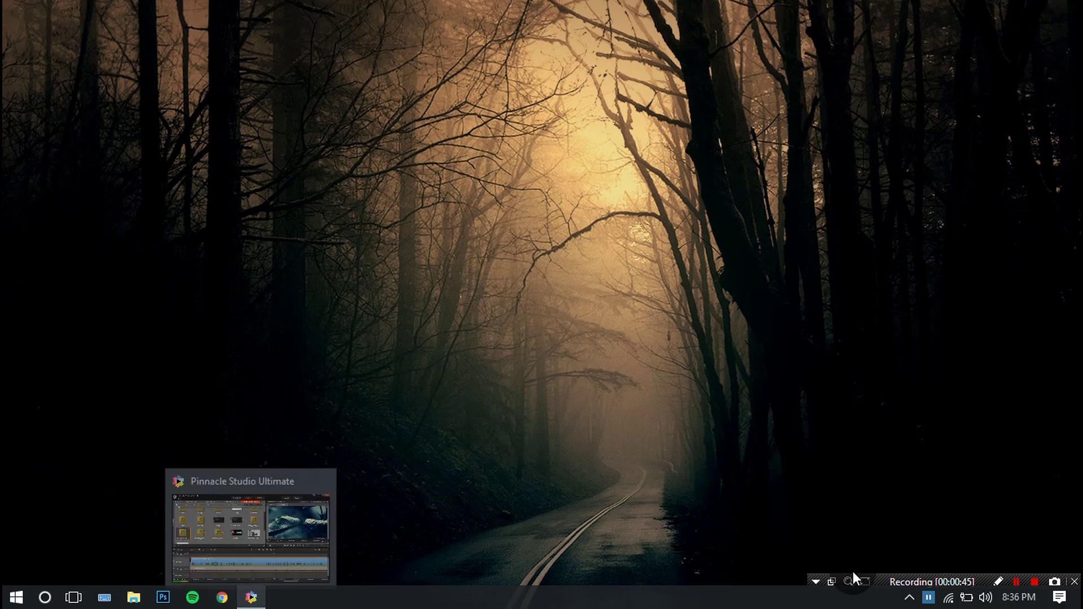
{"action": "left_click", "coordinate": [910, 597]}
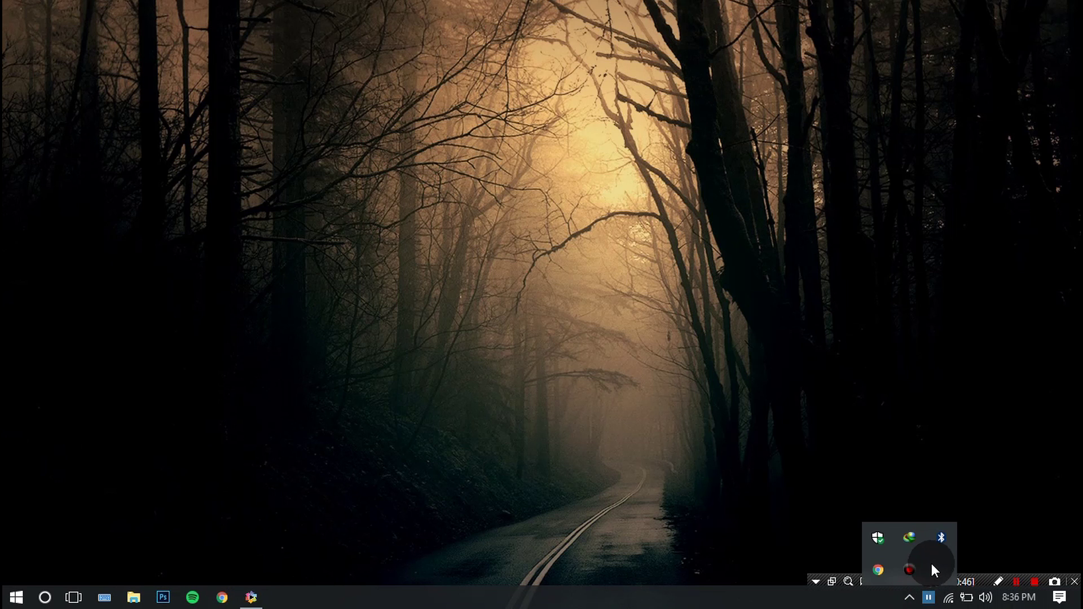
{"action": "double_click", "coordinate": [911, 540]}
{"action": "left_click", "coordinate": [896, 37]}
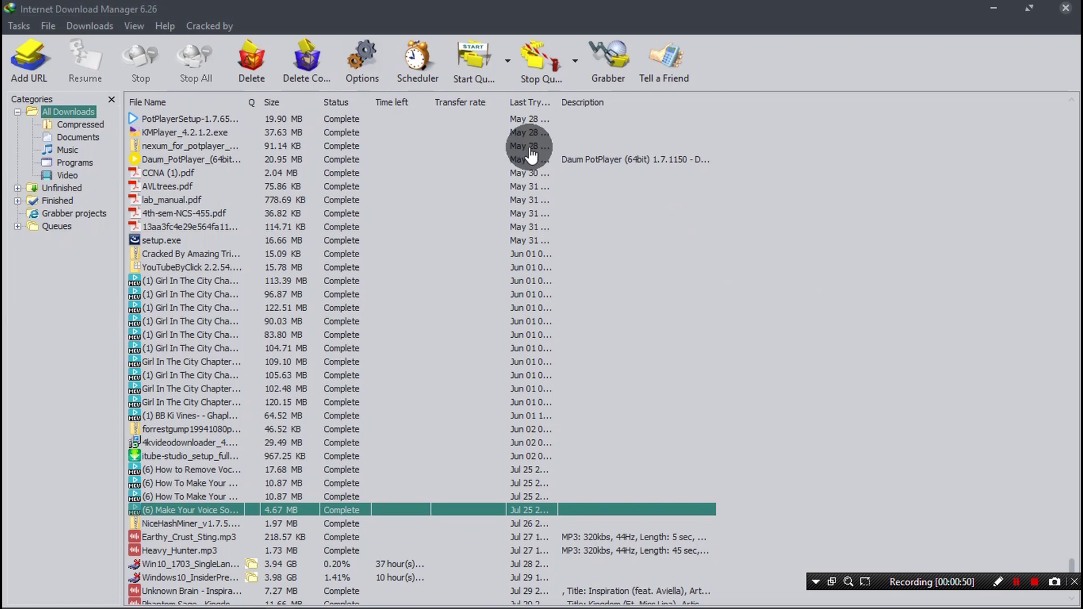
- Close Internet Download Manager and reopen File Explorer on This PC from Start
{"action": "left_click", "coordinate": [1068, 9]}
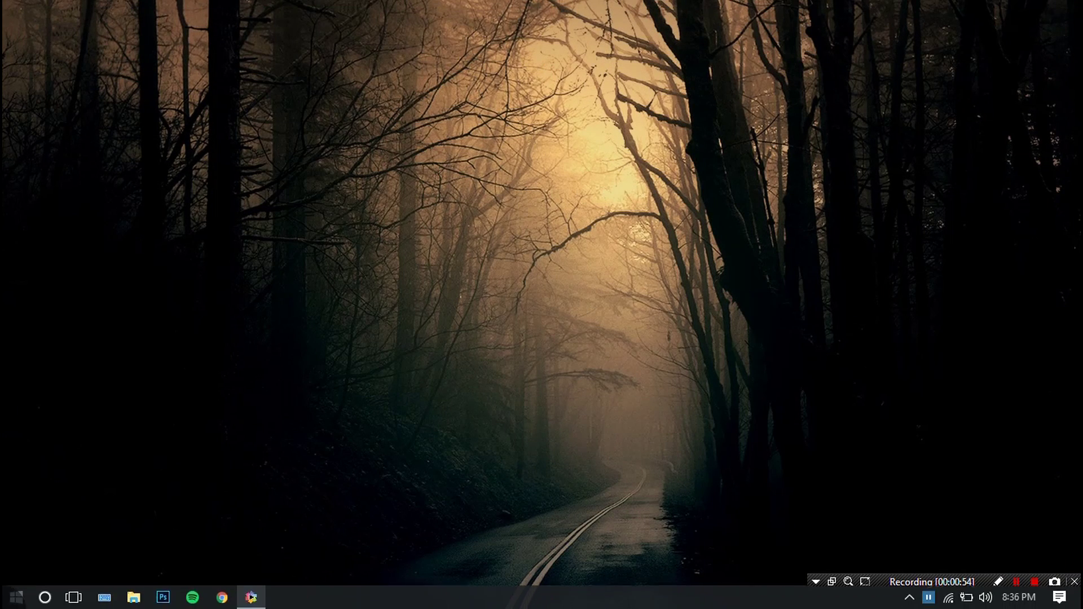
{"action": "left_click", "coordinate": [16, 597]}
{"action": "left_click", "coordinate": [134, 596]}
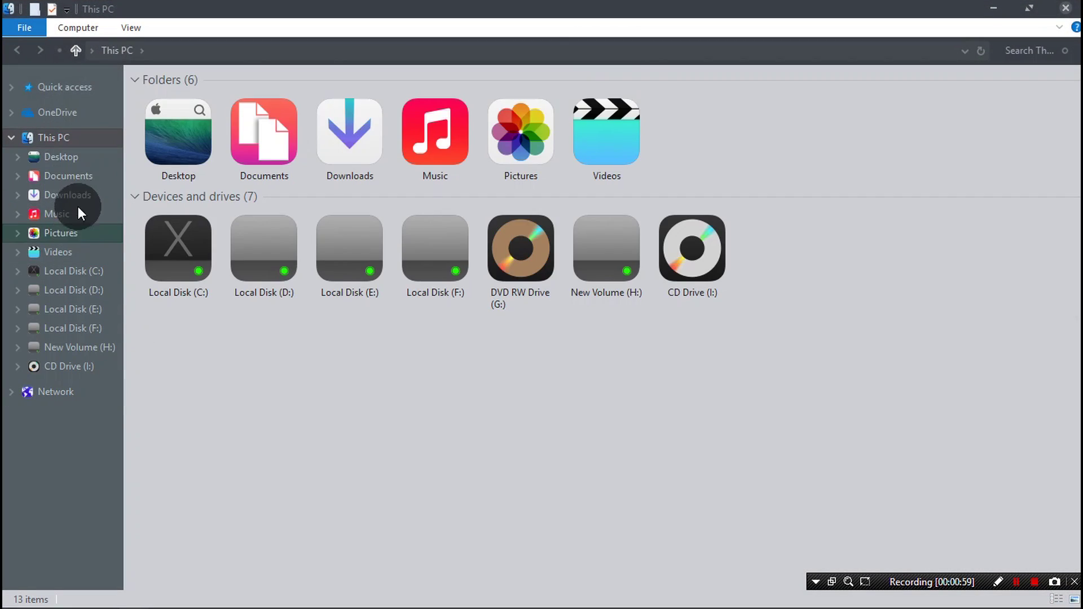
- Open 'Windows 10 theme project.txt' from the Desktop in Notepad, highlight the step list, then close it
{"action": "left_click", "coordinate": [62, 158]}
{"action": "scroll", "coordinate": [229, 405], "scroll_direction": "down", "scroll_amount": 3}
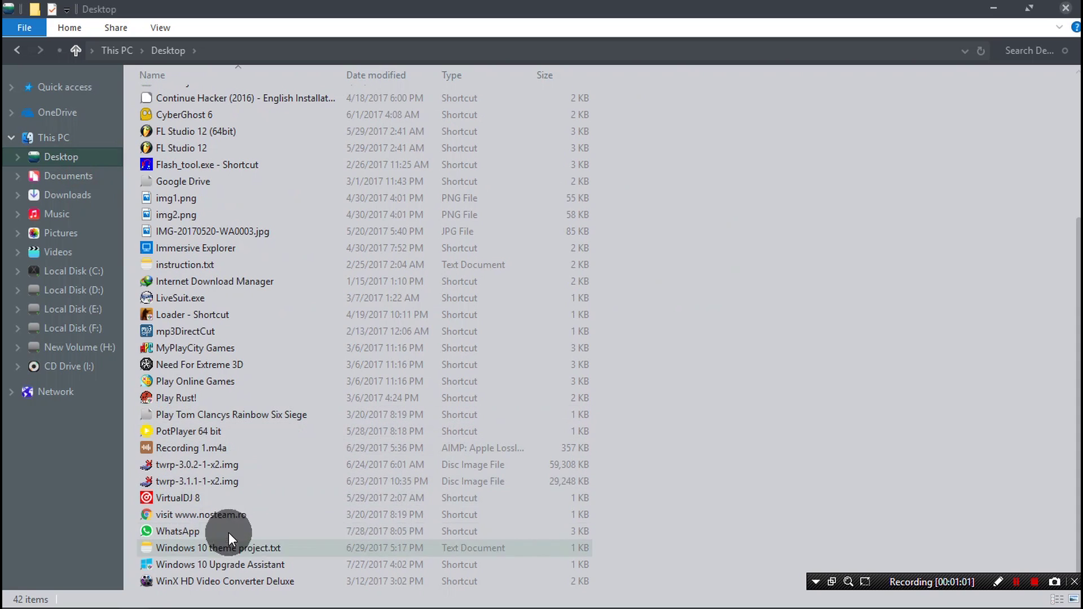
{"action": "double_click", "coordinate": [225, 548]}
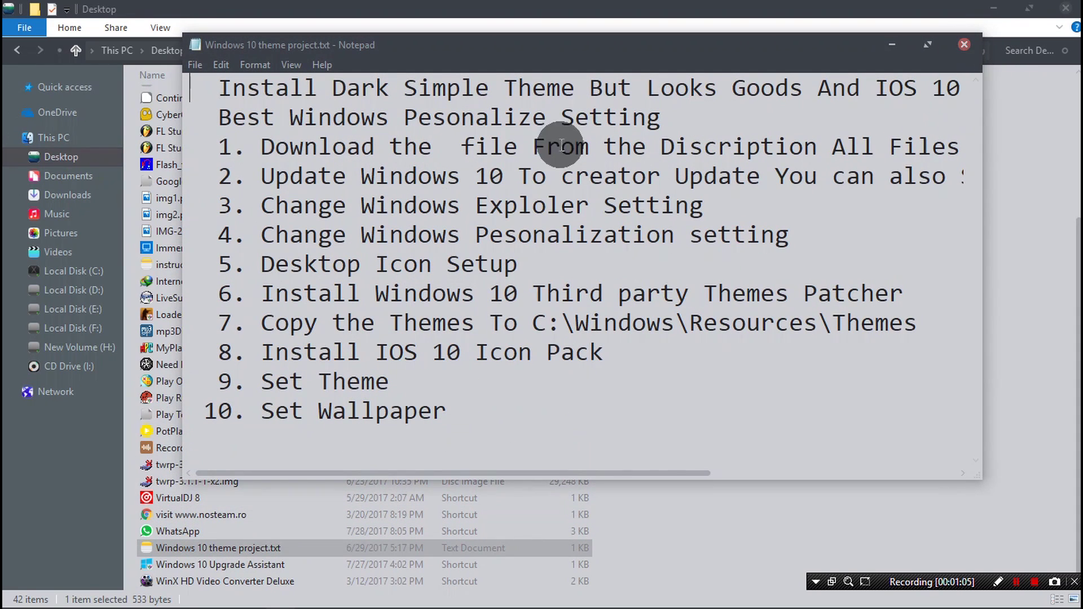
{"action": "left_click_drag", "start_coordinate": [207, 88], "coordinate": [494, 416]}
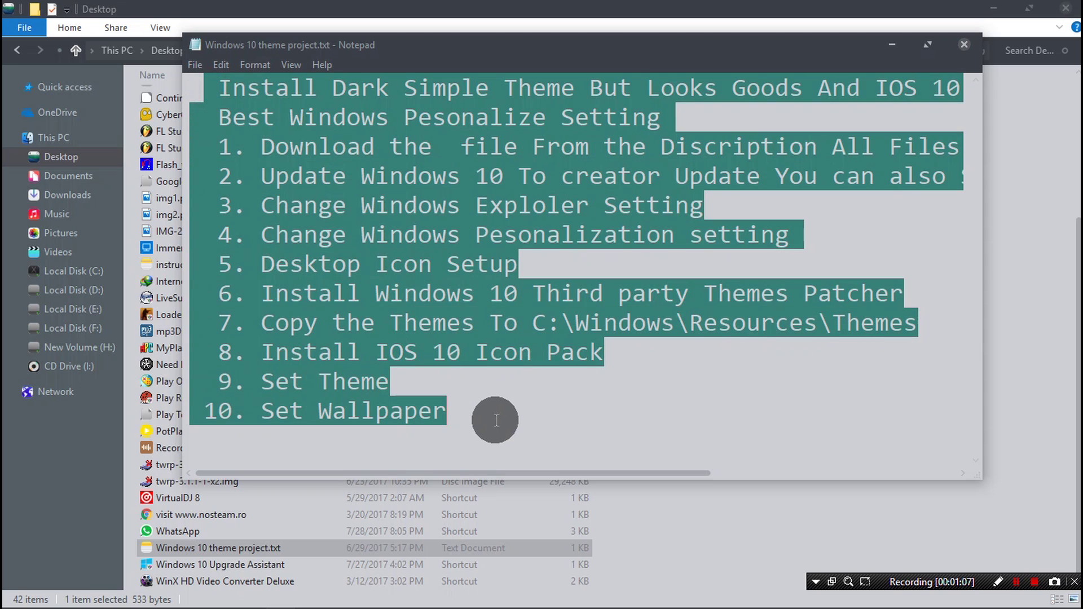
{"action": "left_click", "coordinate": [329, 200]}
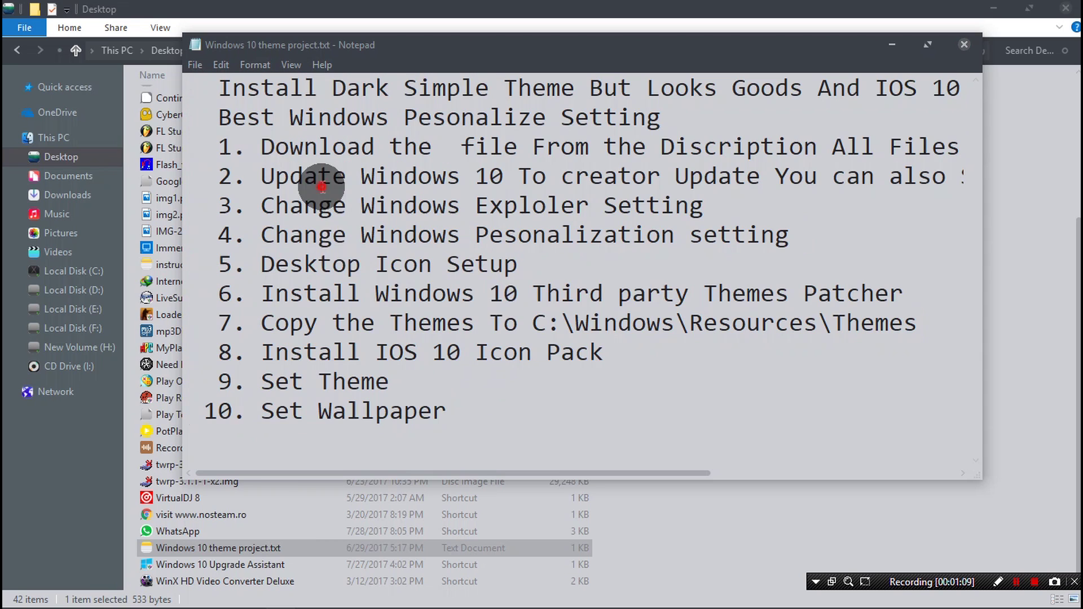
{"action": "left_click", "coordinate": [963, 45]}
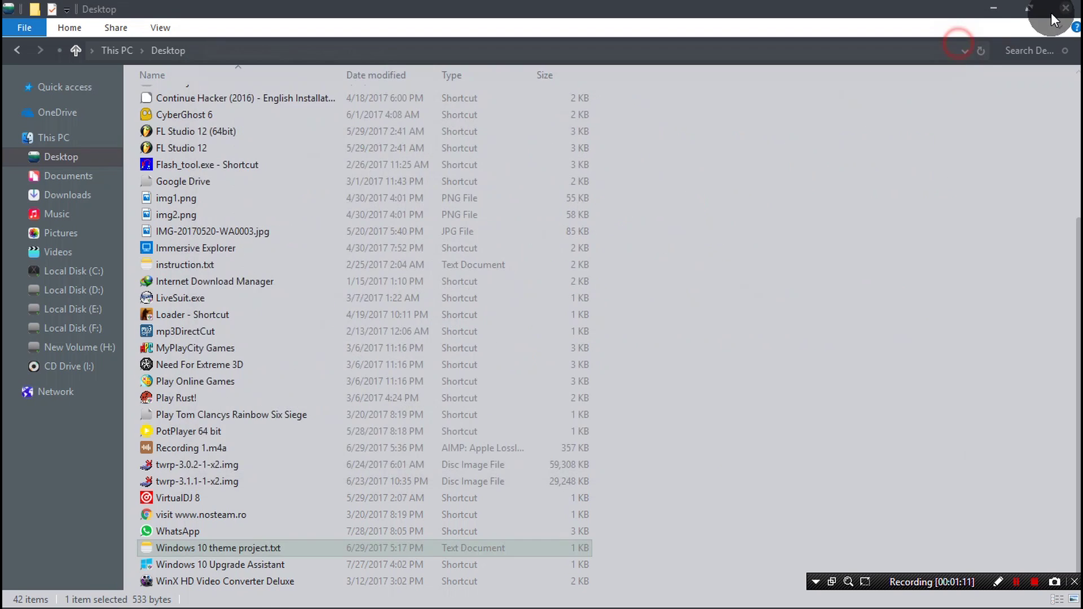
- Close Explorer, open and close Task Manager from the taskbar menu, then reopen File Explorer
{"action": "left_click", "coordinate": [1051, 12]}
{"action": "right_click", "coordinate": [578, 597]}
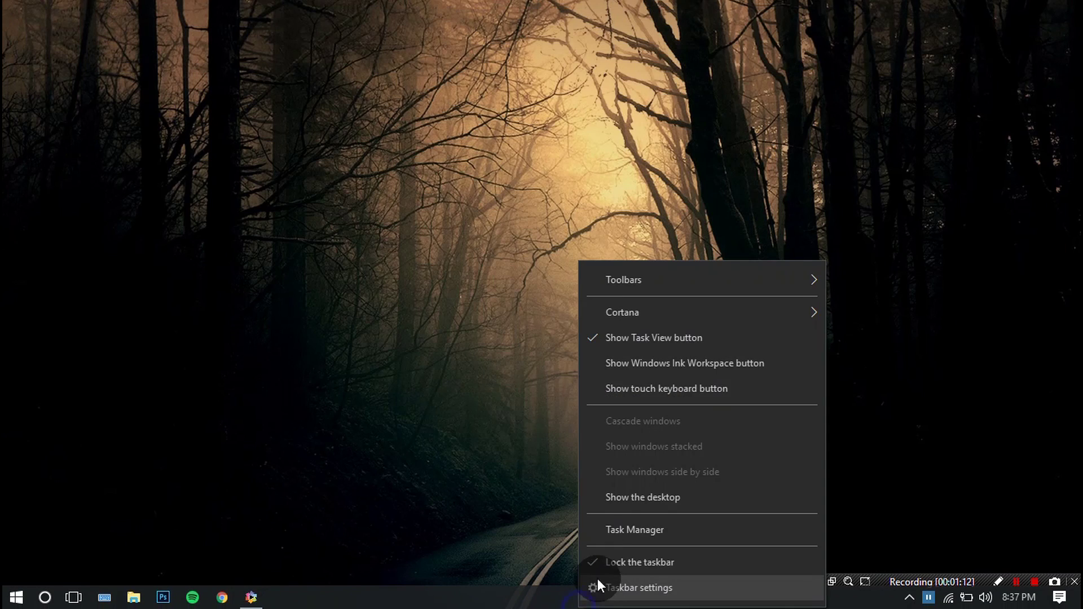
{"action": "left_click", "coordinate": [607, 529]}
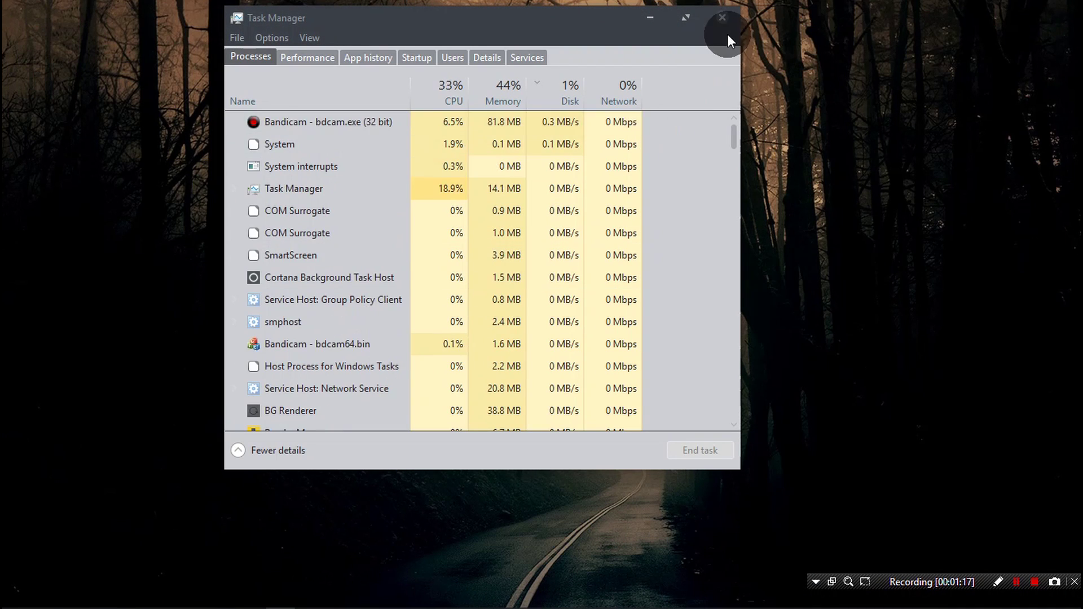
{"action": "left_click", "coordinate": [722, 18]}
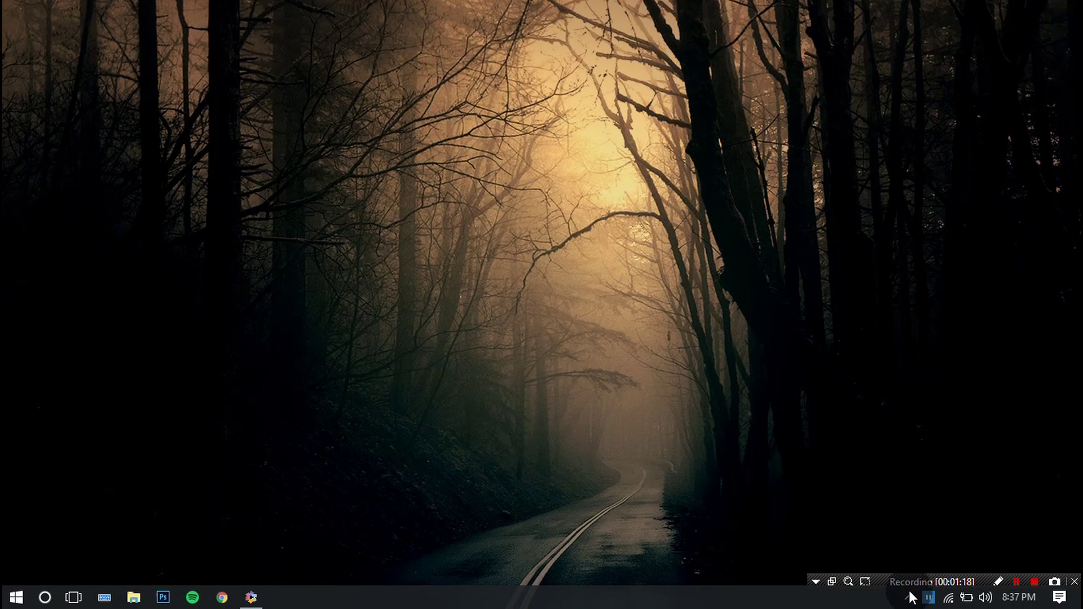
{"action": "left_click", "coordinate": [822, 373]}
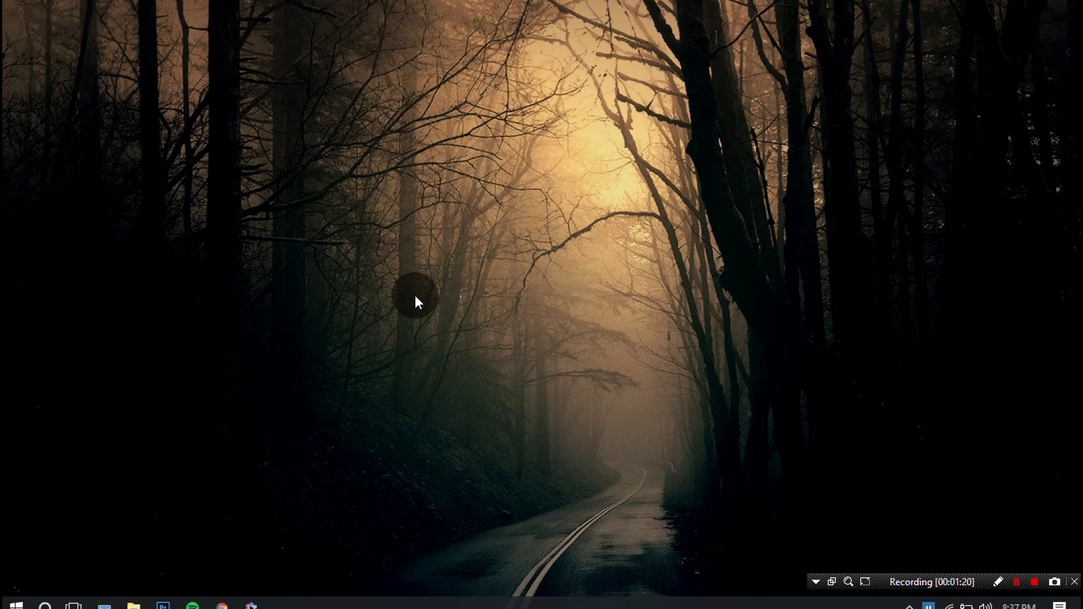
{"action": "mouse_move", "coordinate": [251, 606]}
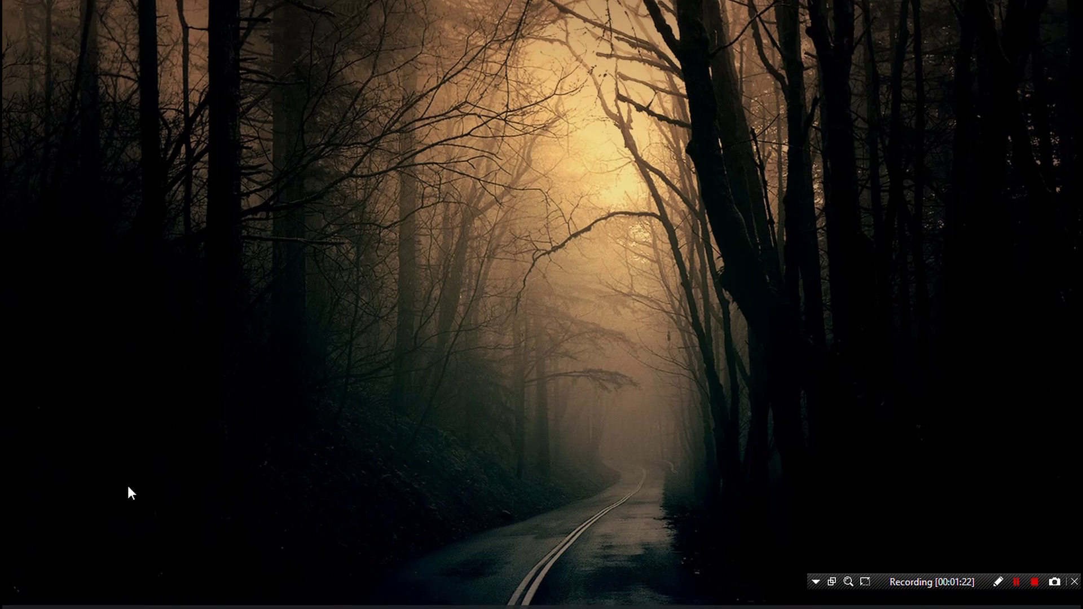
{"action": "left_click", "coordinate": [139, 597]}
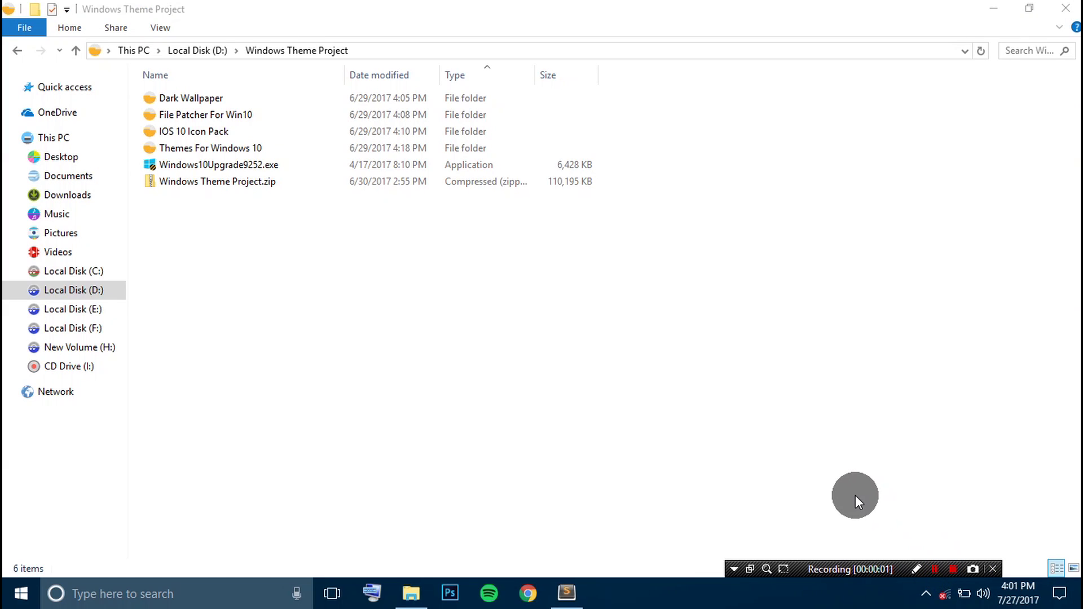
- Select the four theme folders and look inside File Patcher For Win10 before going back
{"action": "left_click_drag", "start_coordinate": [137, 94], "coordinate": [294, 166]}
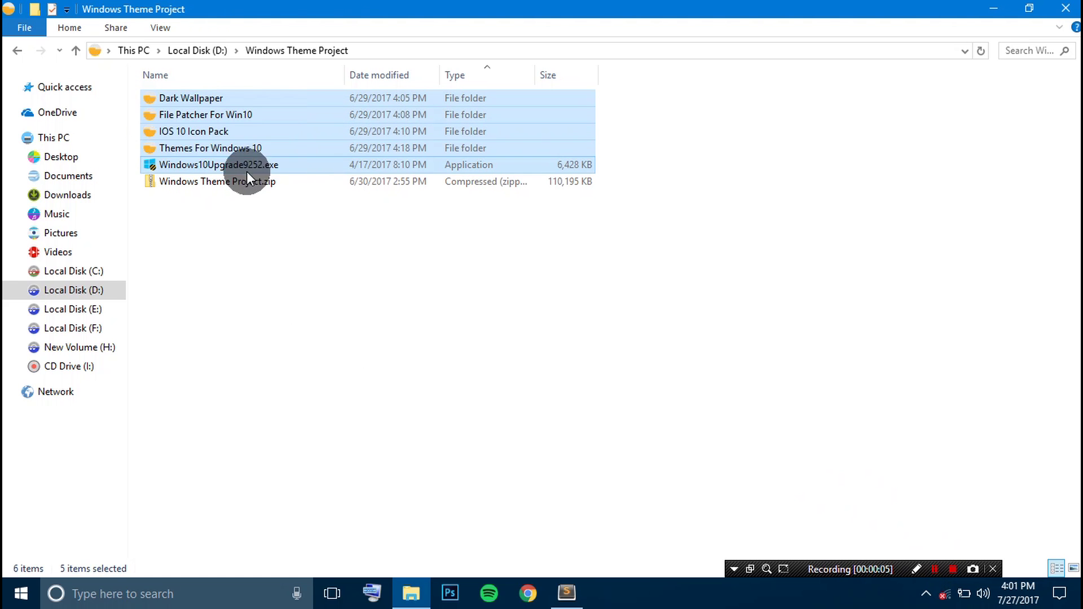
{"action": "left_click", "coordinate": [205, 100]}
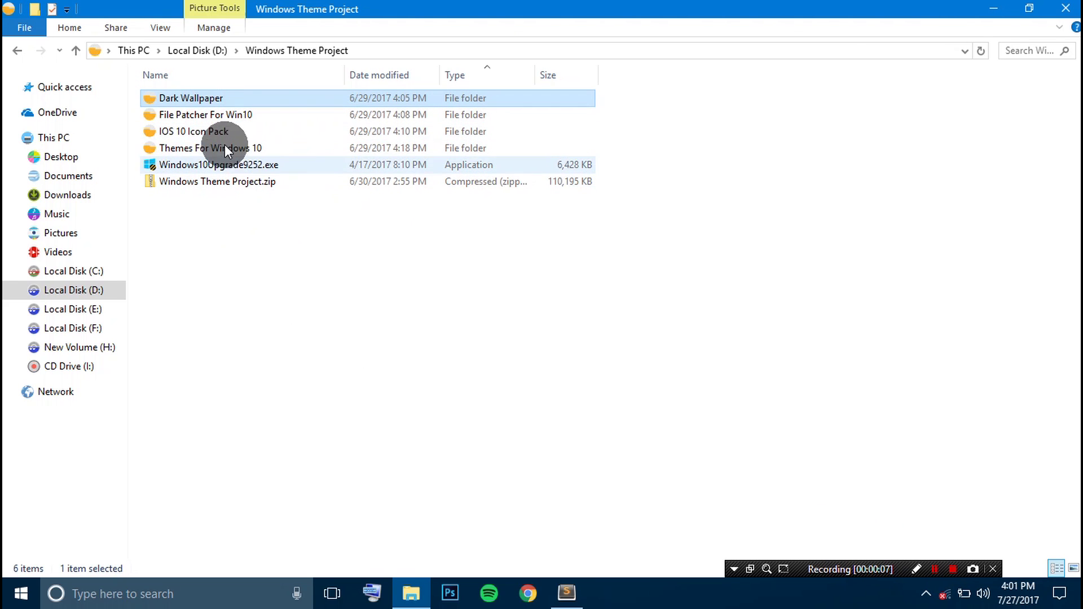
{"action": "left_click", "coordinate": [198, 115]}
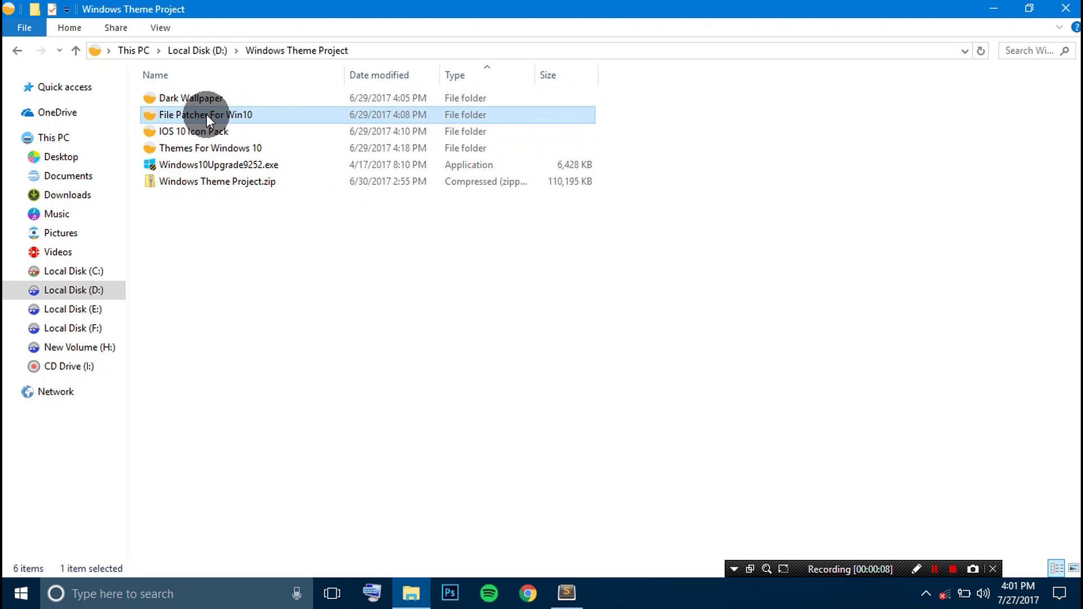
{"action": "double_click", "coordinate": [206, 114]}
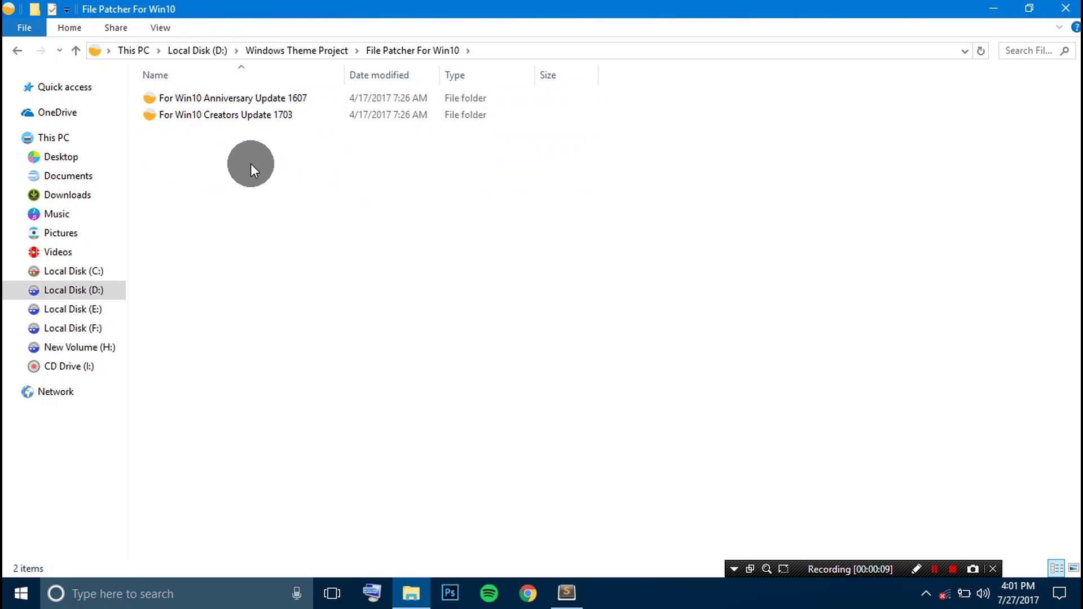
{"action": "left_click", "coordinate": [291, 51]}
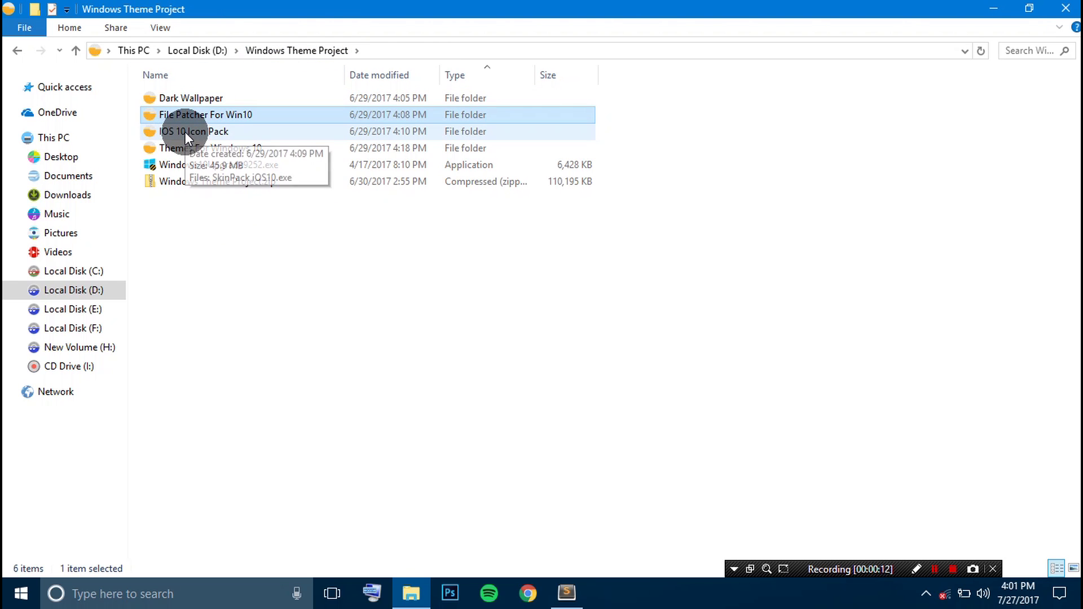
- Highlight IOS 10 Icon Pack, Themes For Windows 10, Windows10Upgrade9252.exe and Windows Theme Project.zip in turn
{"action": "left_click", "coordinate": [185, 131]}
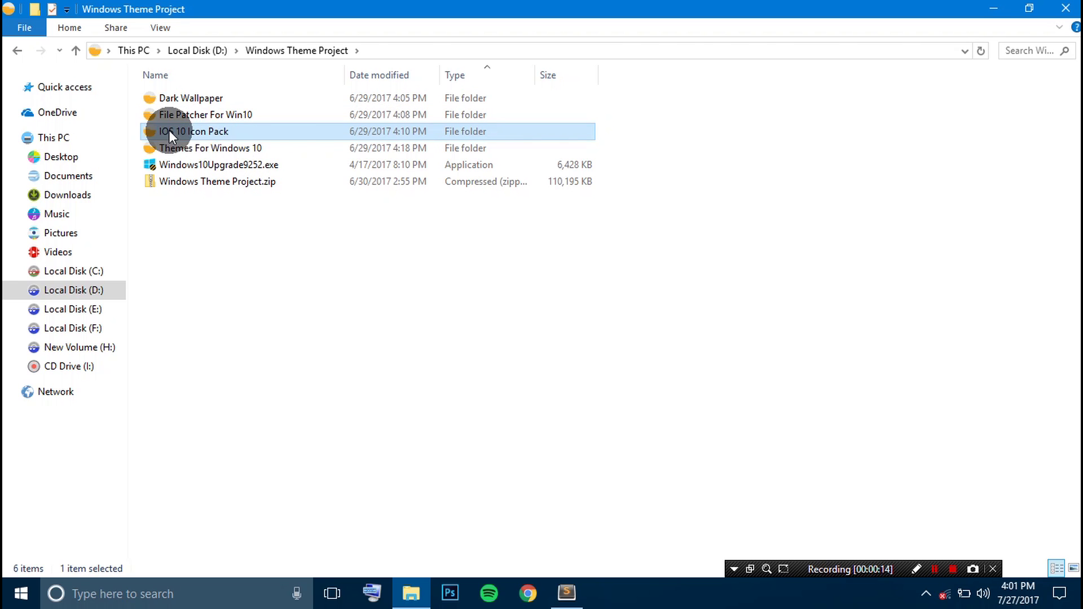
{"action": "left_click", "coordinate": [194, 147]}
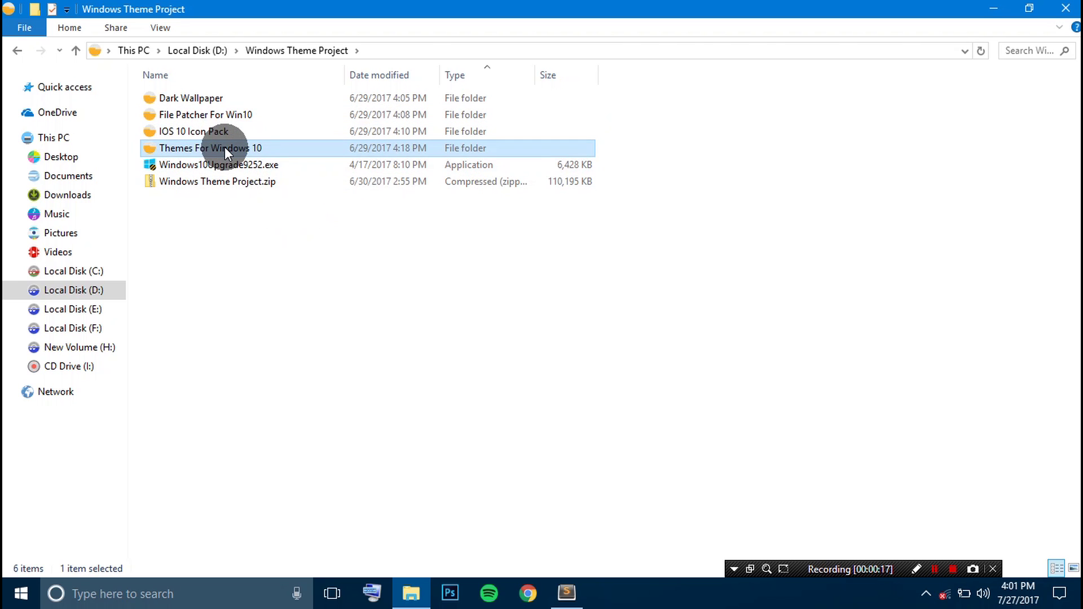
{"action": "left_click", "coordinate": [190, 167]}
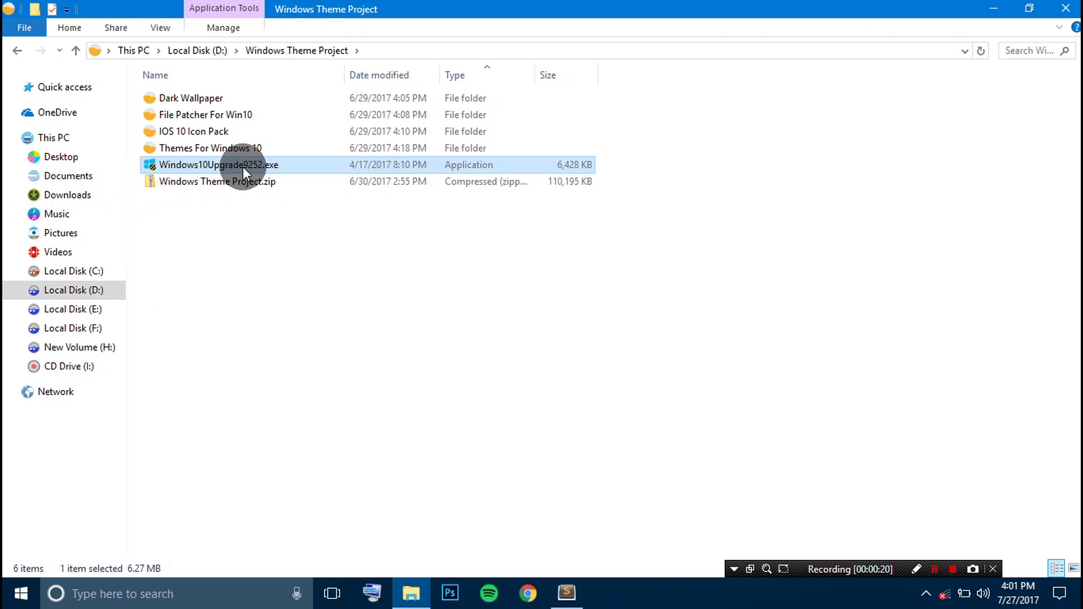
{"action": "left_click_drag", "start_coordinate": [213, 244], "coordinate": [201, 97]}
{"action": "left_click", "coordinate": [195, 239]}
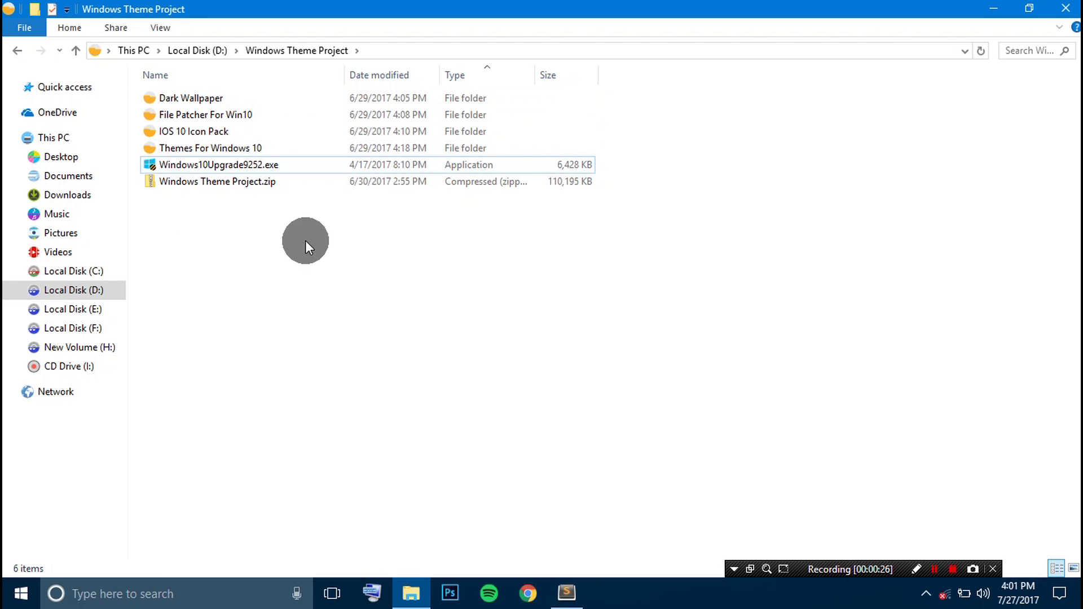
{"action": "left_click", "coordinate": [173, 180]}
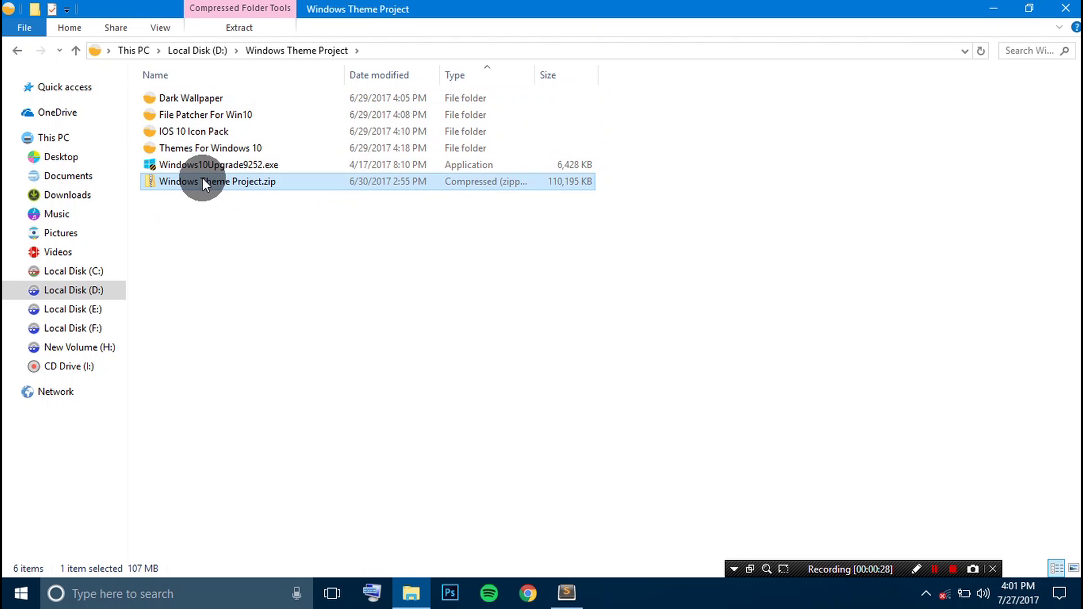
{"action": "left_click", "coordinate": [130, 86]}
{"action": "left_click_drag", "start_coordinate": [141, 99], "coordinate": [488, 159]}
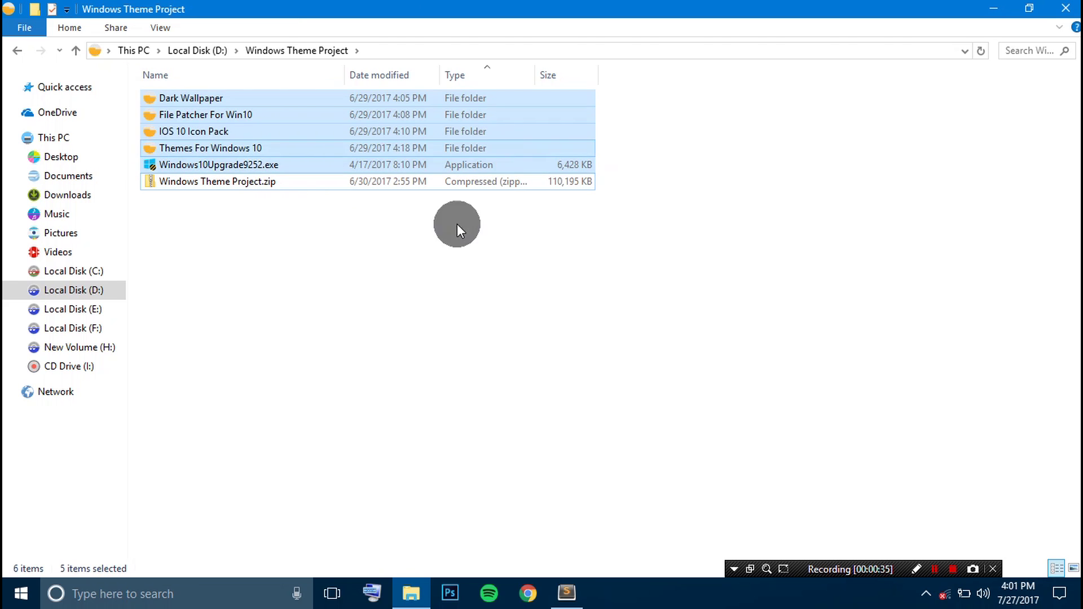
{"action": "left_click", "coordinate": [570, 600]}
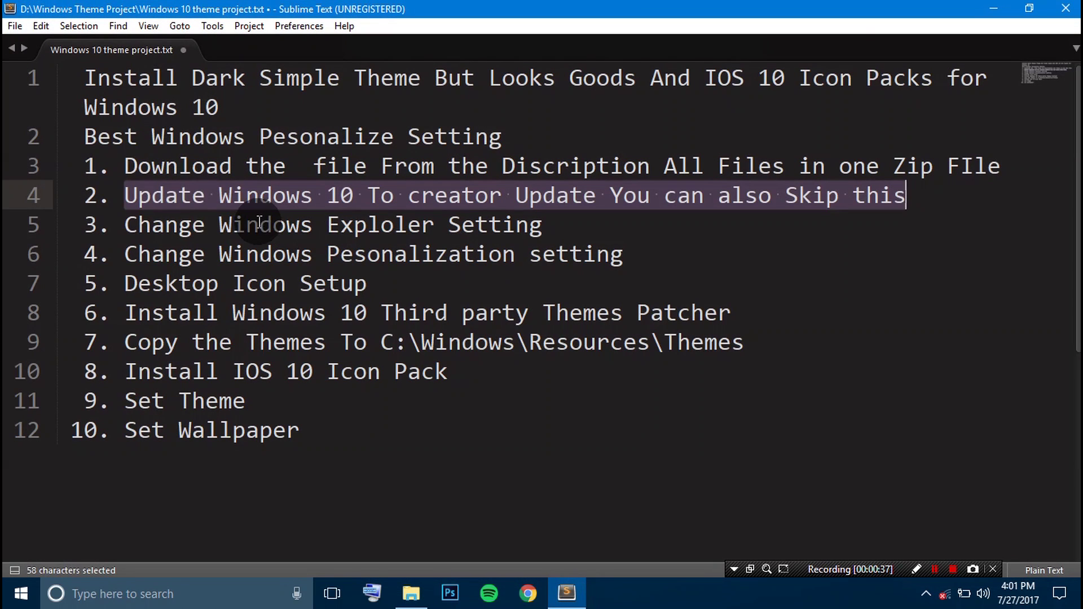
- Highlight checklist step 1 on downloading the zip, then step 2 on the Creators Update
{"action": "left_click_drag", "start_coordinate": [124, 166], "coordinate": [1059, 168]}
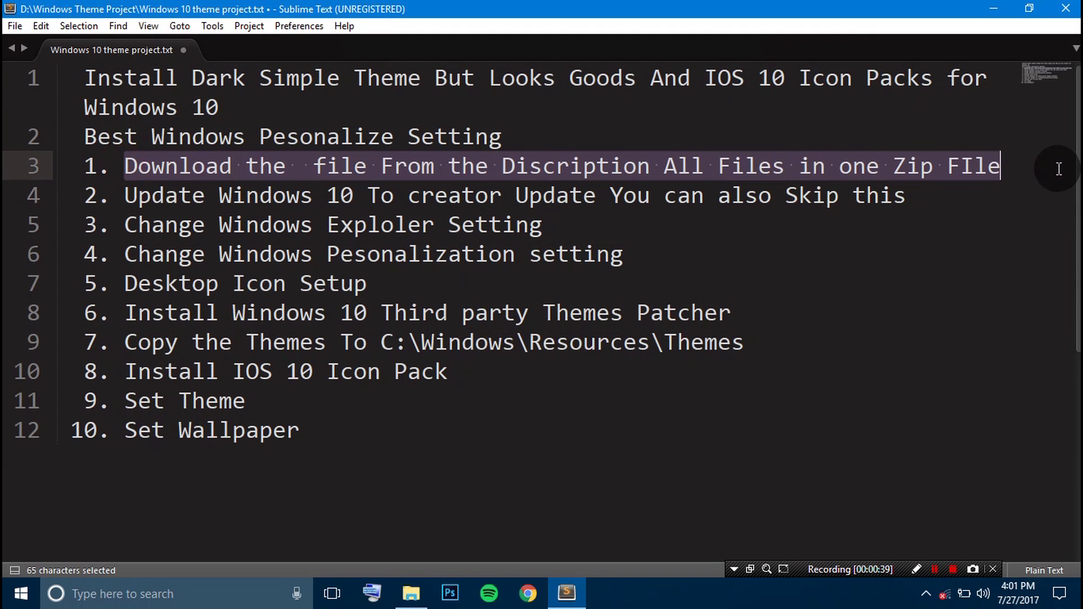
{"action": "left_click", "coordinate": [810, 260]}
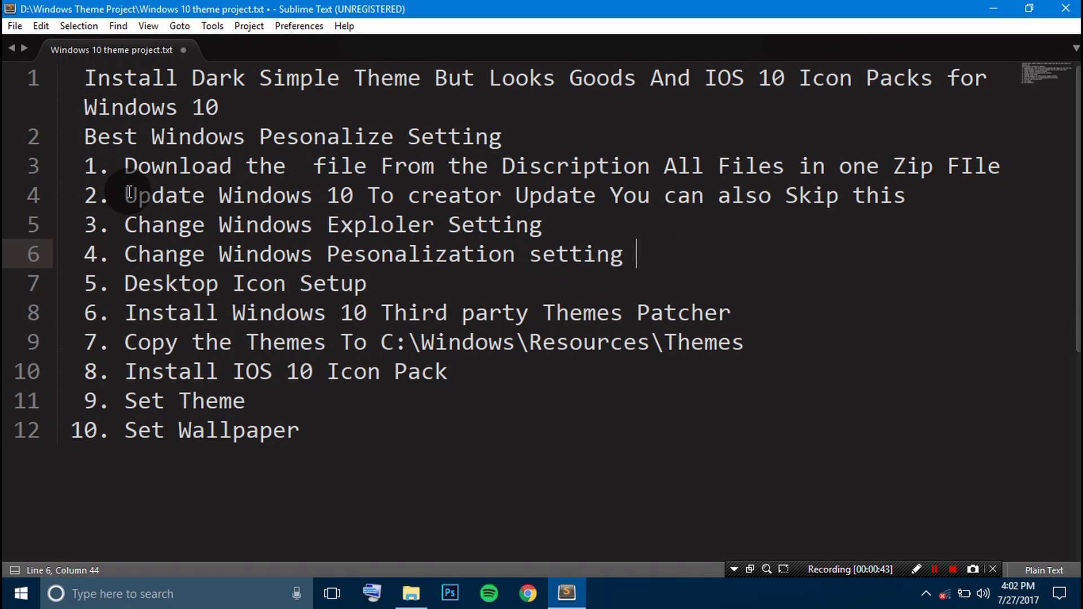
{"action": "left_click_drag", "start_coordinate": [120, 192], "coordinate": [951, 207]}
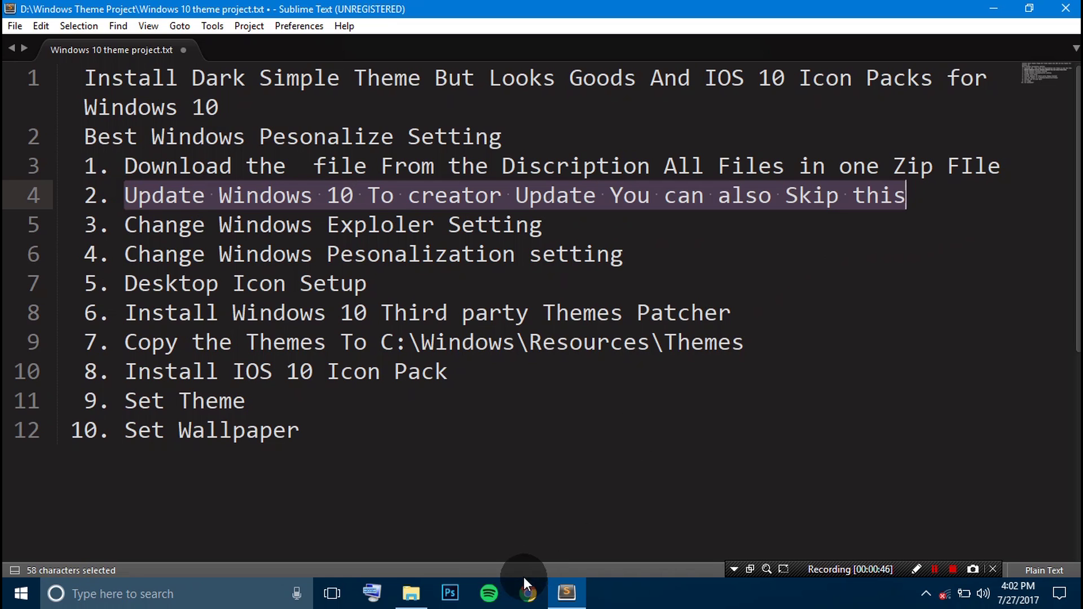
{"action": "left_click", "coordinate": [412, 599]}
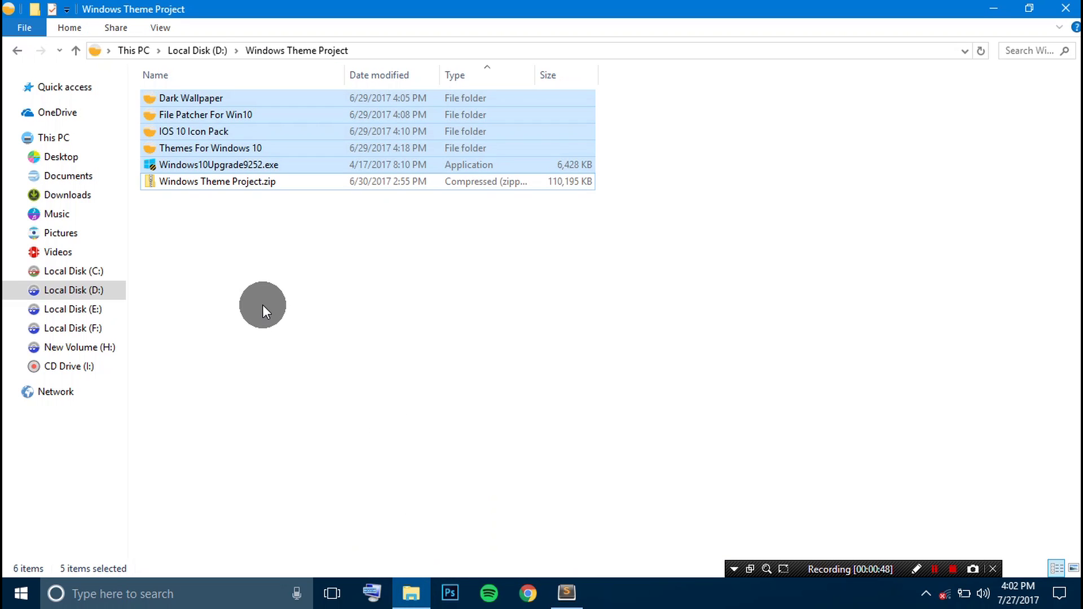
- Run Windows10Upgrade9252.exe, see Windows 10 is already up to date, and exit the Update Assistant
{"action": "left_click", "coordinate": [263, 304]}
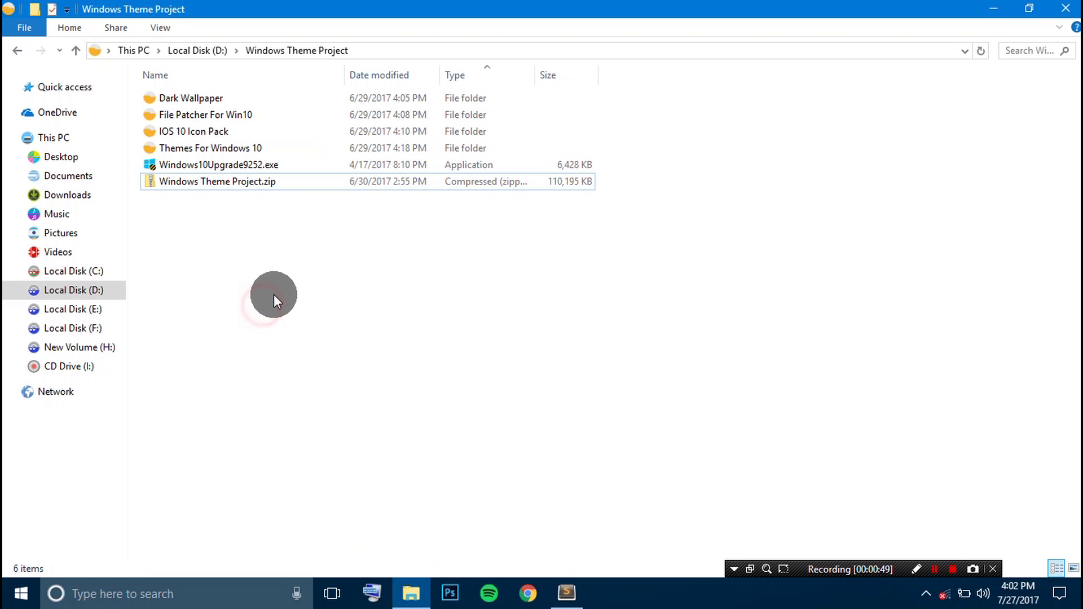
{"action": "left_click", "coordinate": [211, 163]}
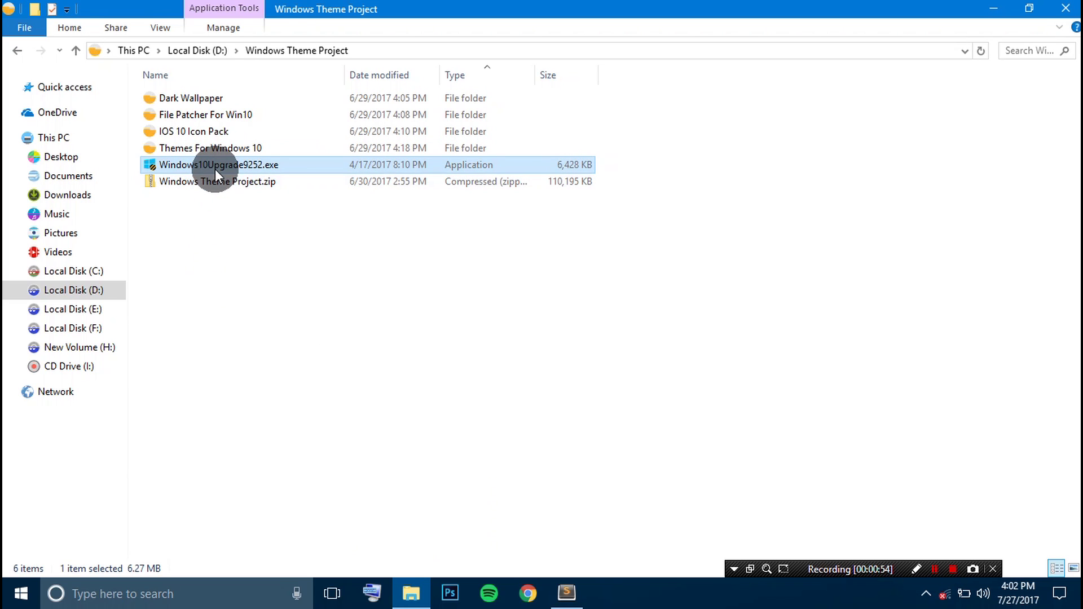
{"action": "double_click", "coordinate": [257, 164]}
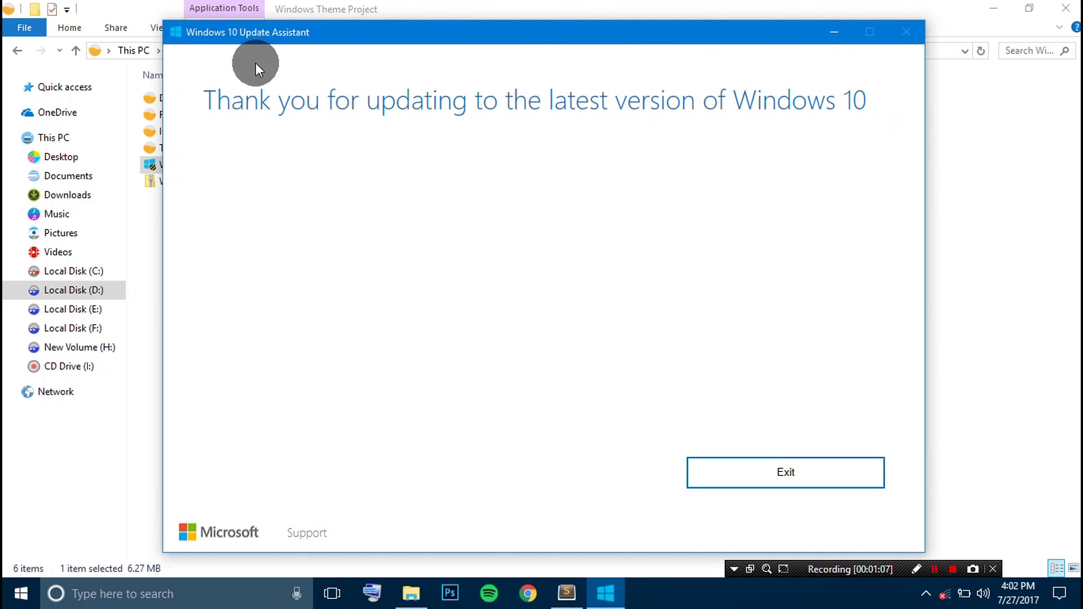
{"action": "left_click", "coordinate": [821, 487]}
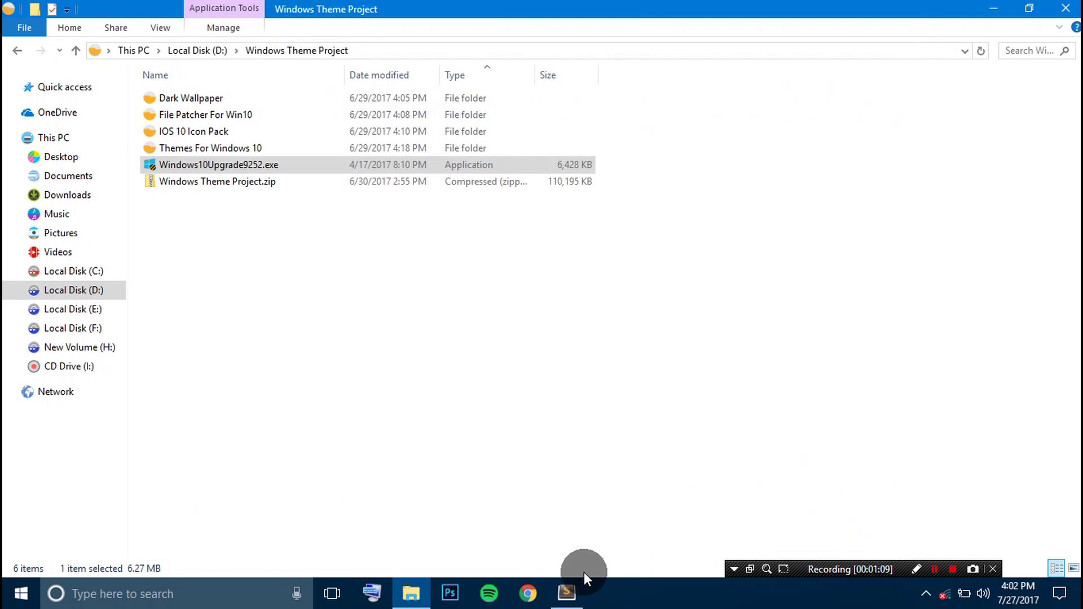
{"action": "left_click", "coordinate": [566, 592]}
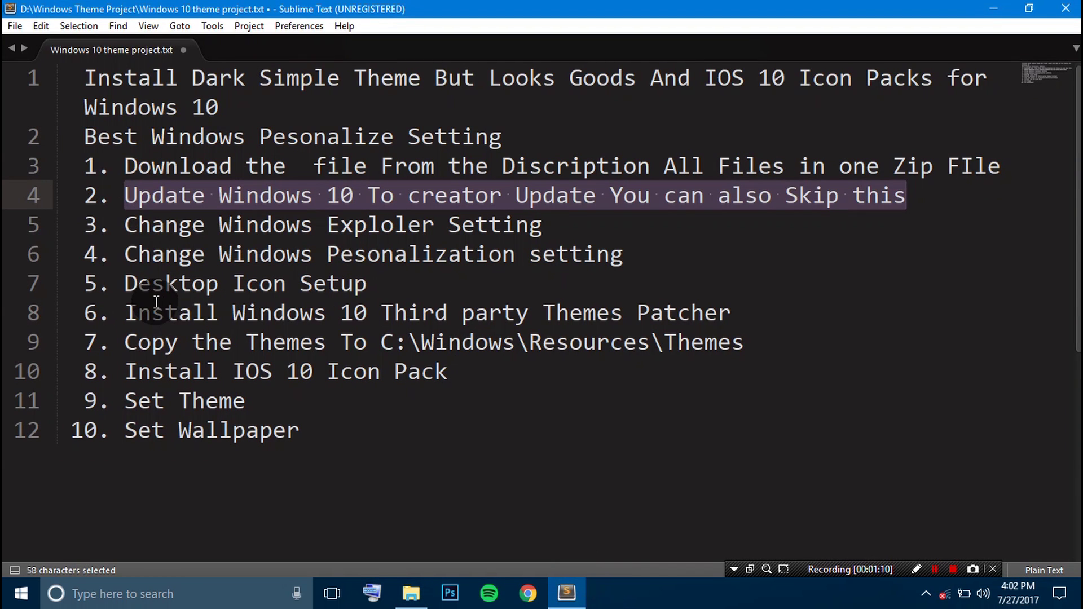
- Highlight checklist step 3 on Explorer settings, then open a new File Explorer window from Start
{"action": "left_click_drag", "start_coordinate": [120, 219], "coordinate": [551, 220]}
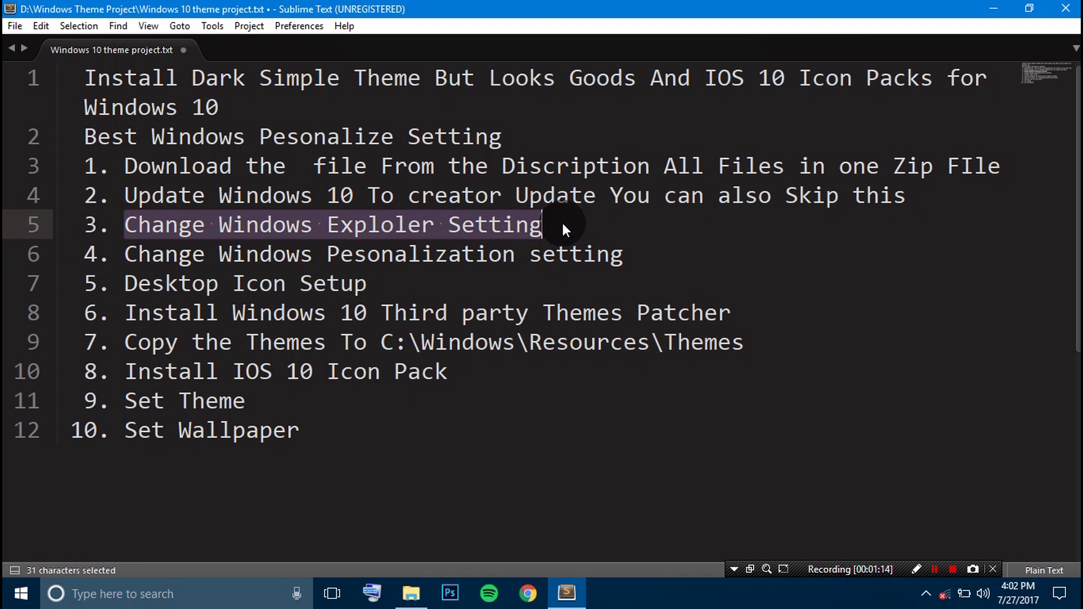
{"action": "left_click", "coordinate": [22, 592]}
{"action": "left_click", "coordinate": [26, 482]}
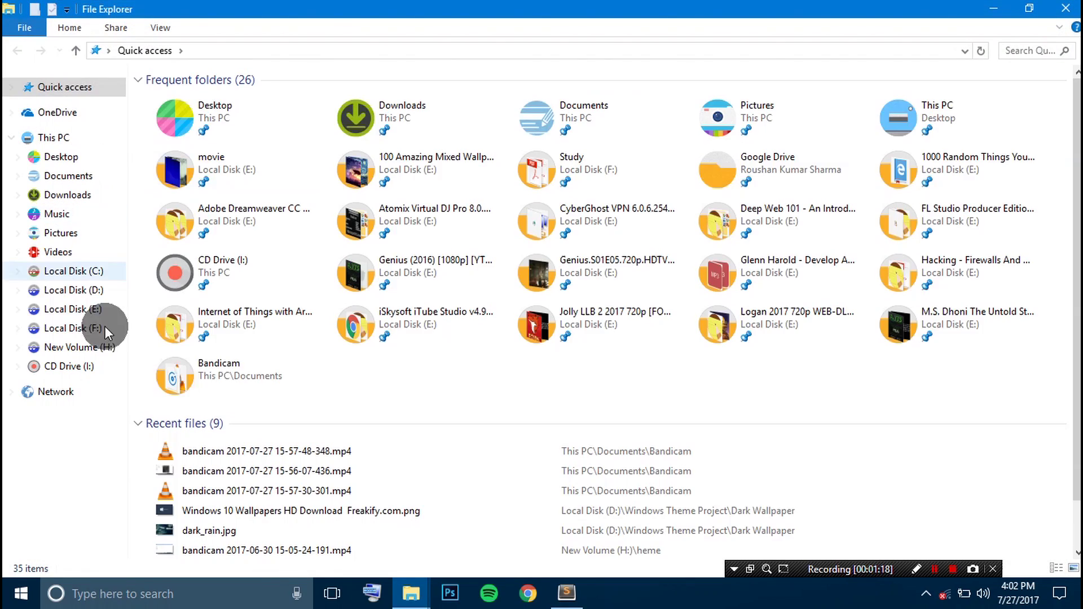
- In Folder Options, open File Explorer to This PC and clear the Quick access privacy checkboxes
{"action": "left_click", "coordinate": [160, 32]}
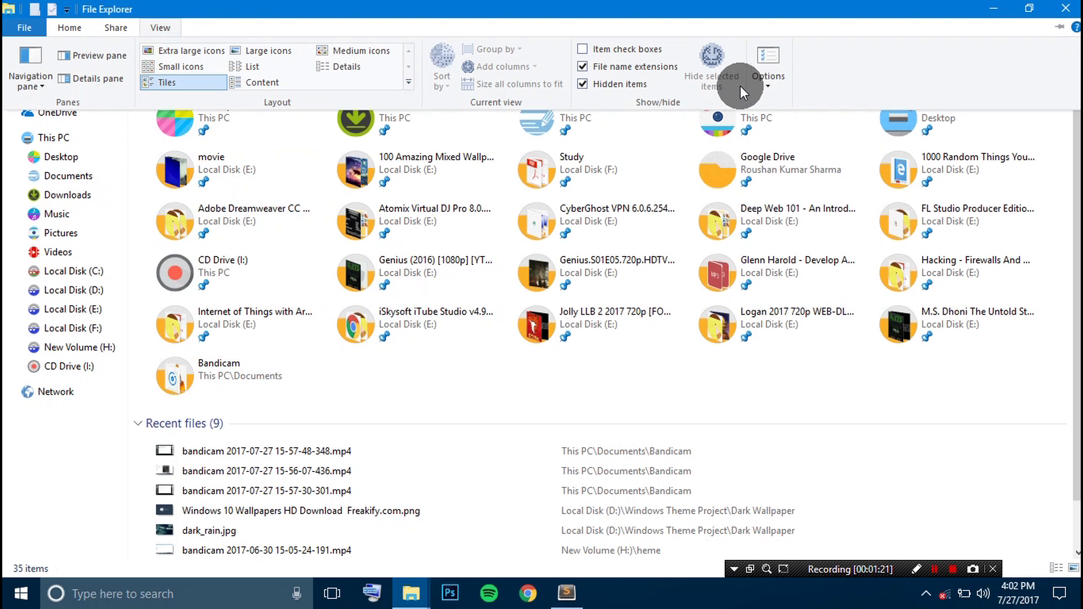
{"action": "left_click", "coordinate": [767, 80]}
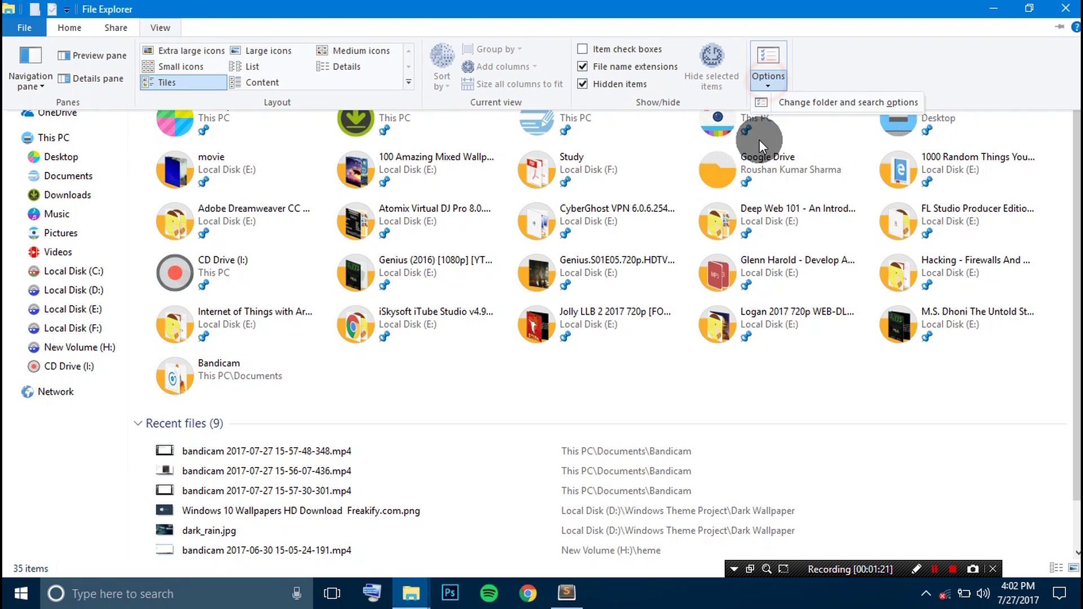
{"action": "left_click", "coordinate": [793, 104]}
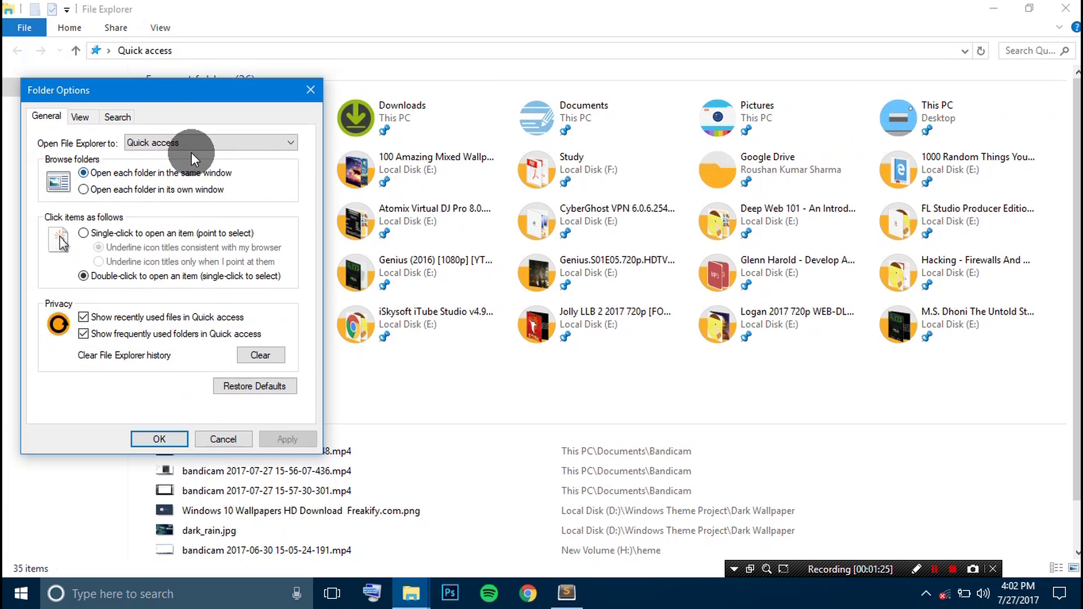
{"action": "left_click", "coordinate": [178, 167]}
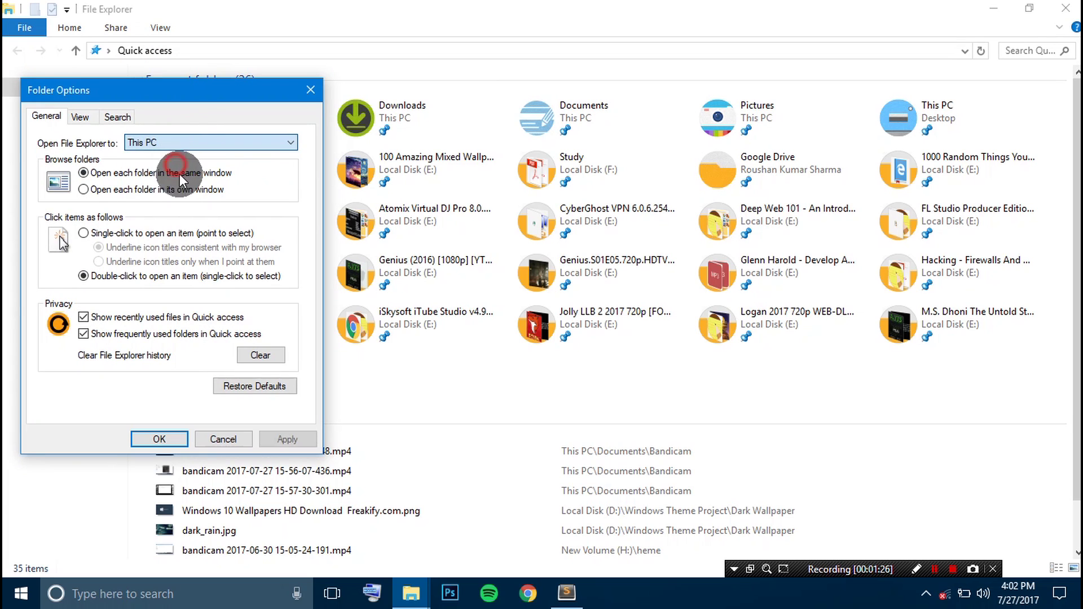
{"action": "left_click", "coordinate": [81, 330]}
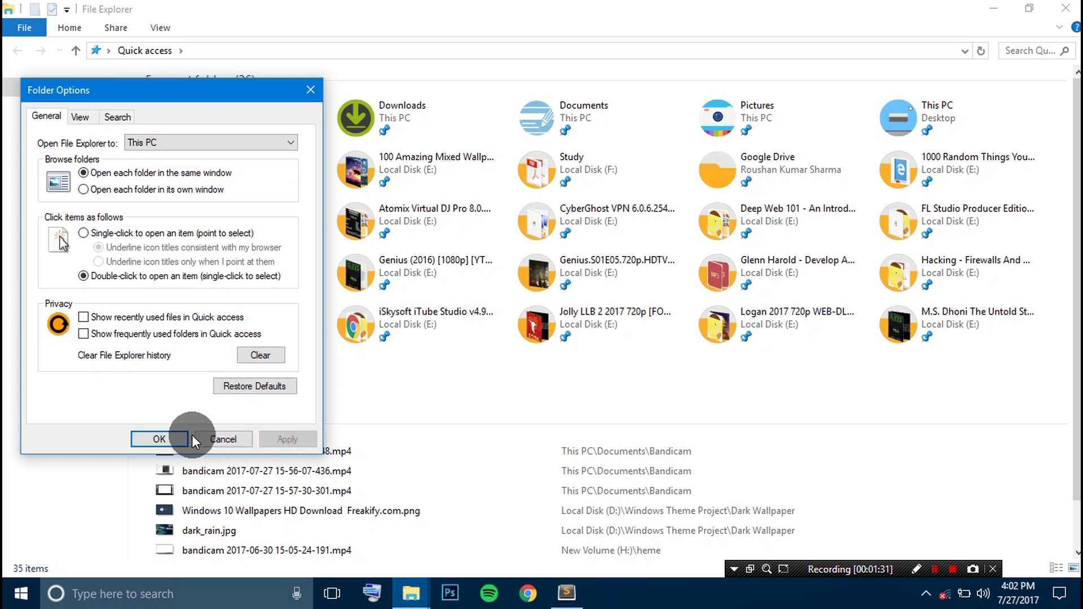
{"action": "left_click", "coordinate": [162, 440]}
- Reopen File Explorer to confirm it now starts at This PC, then close it
{"action": "key", "text": "alt+Tab"}
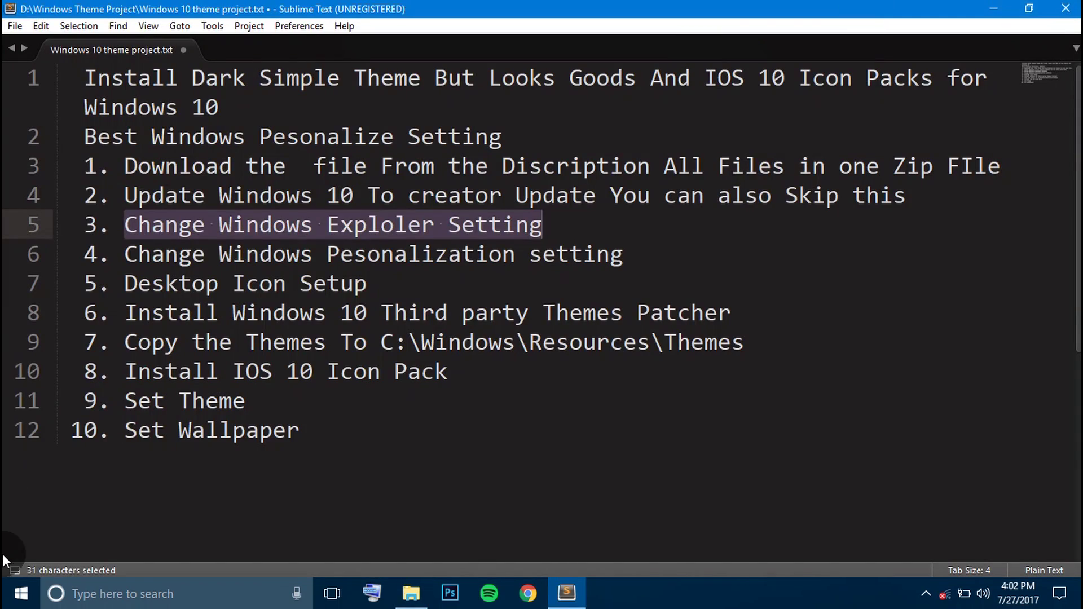
{"action": "left_click", "coordinate": [10, 599]}
{"action": "left_click", "coordinate": [19, 490]}
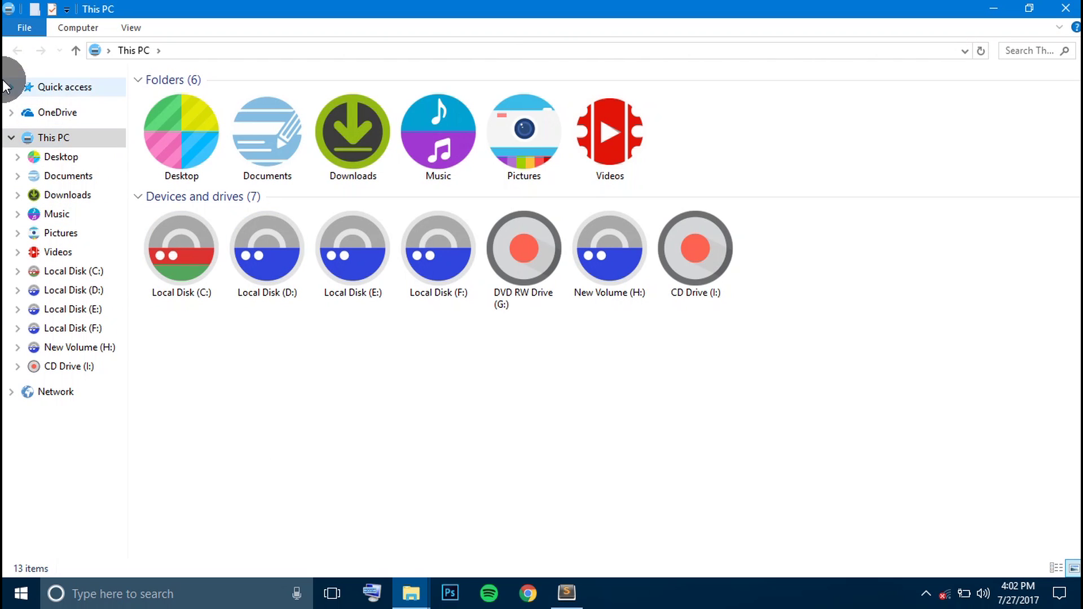
{"action": "left_click_drag", "start_coordinate": [812, 374], "coordinate": [22, 127]}
{"action": "left_click", "coordinate": [1066, 8]}
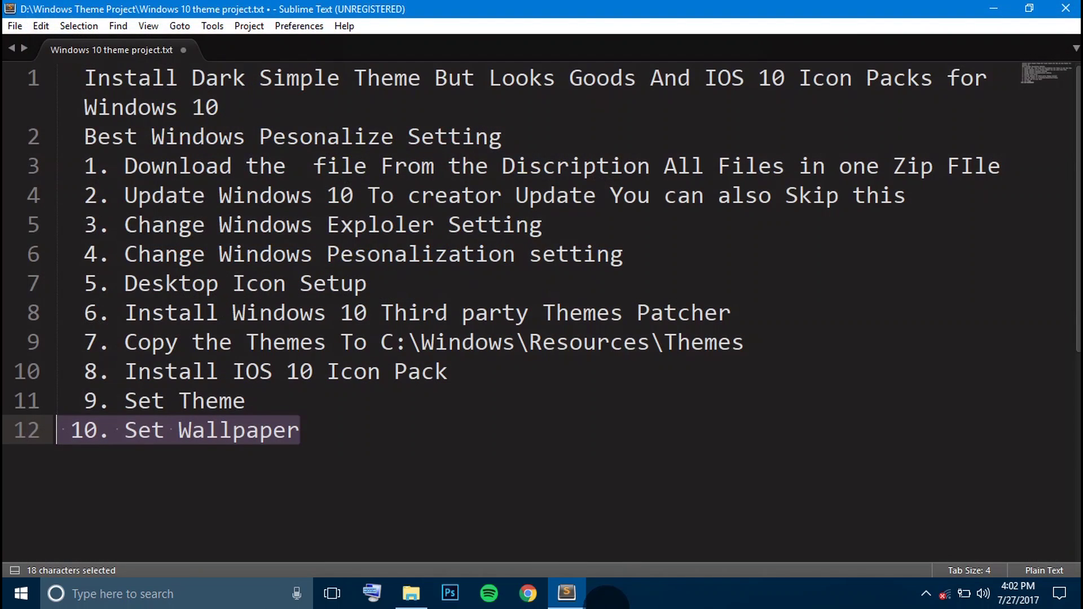
- Highlight checklist step 3, then step 4 on personalization settings, and bring up Start
{"action": "left_click_drag", "start_coordinate": [126, 227], "coordinate": [569, 225]}
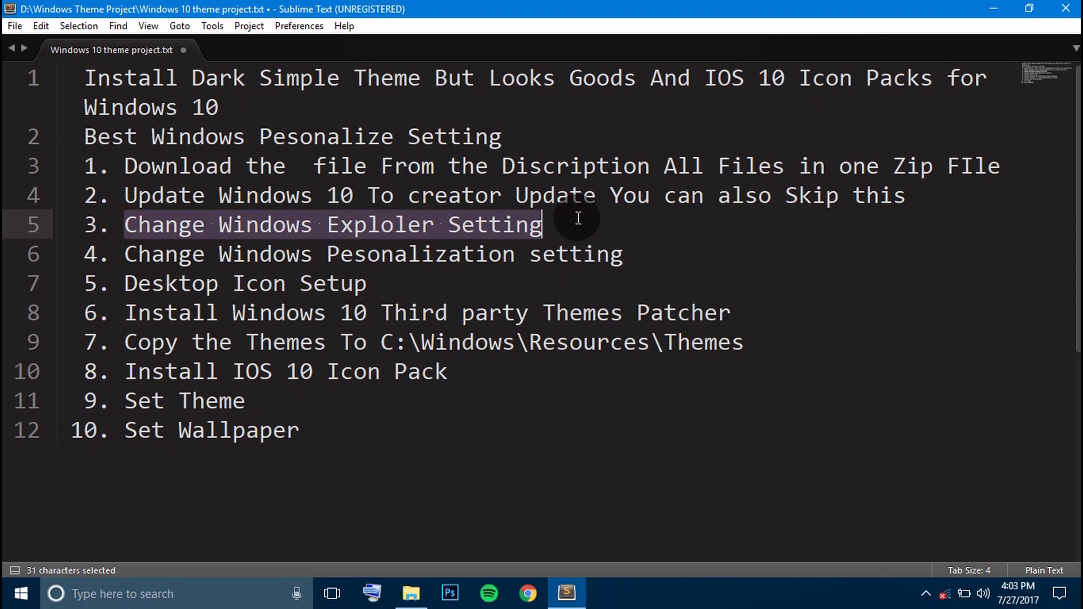
{"action": "left_click_drag", "start_coordinate": [123, 252], "coordinate": [638, 259]}
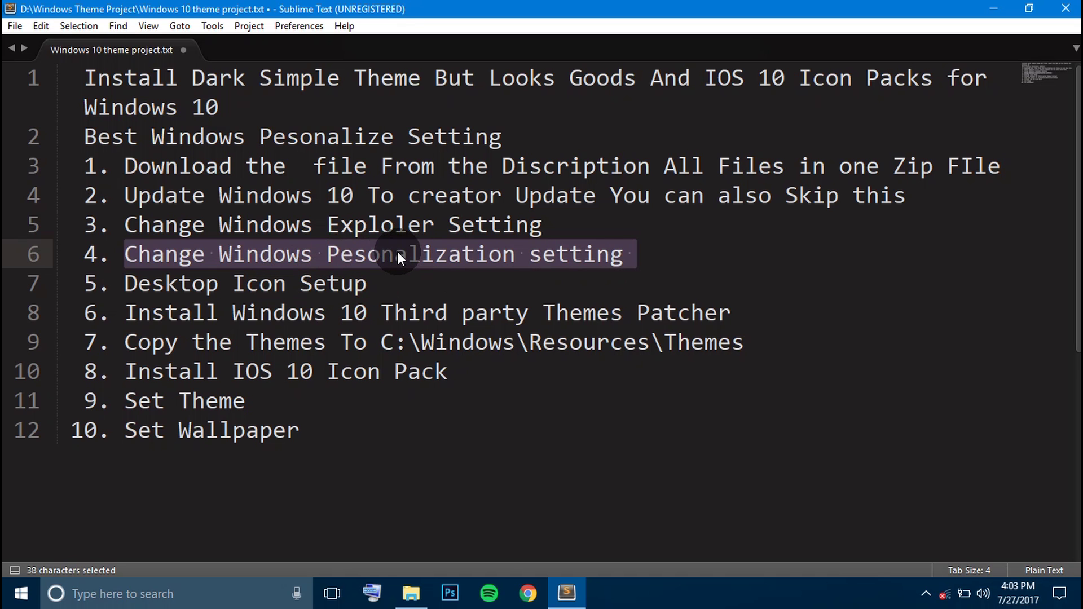
{"action": "left_click", "coordinate": [19, 594]}
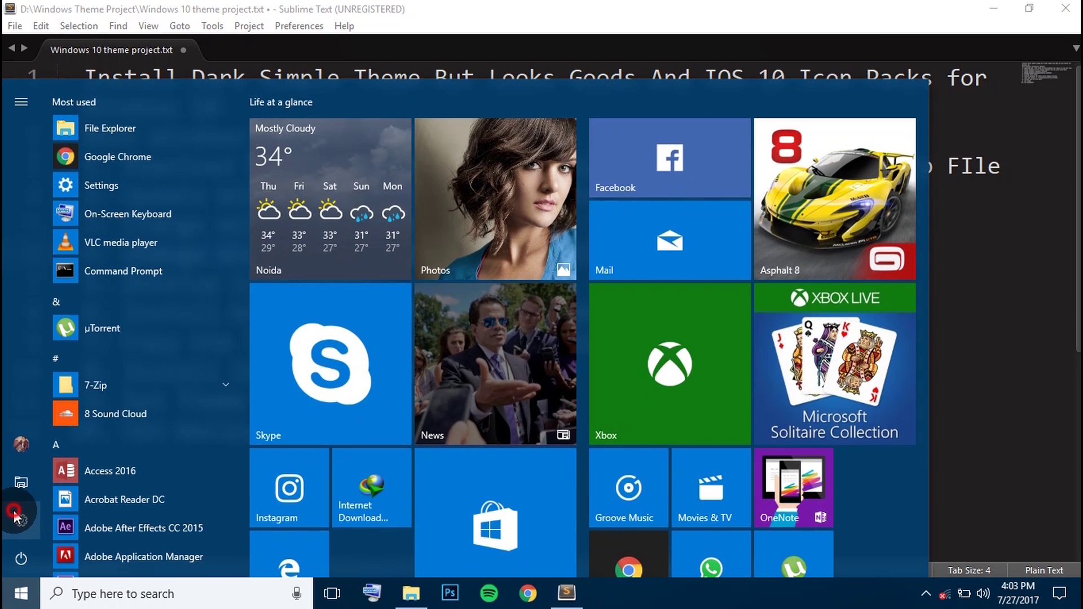
- In Personalization > Colors, set the accent colour to a grey tone
{"action": "left_click", "coordinate": [13, 526]}
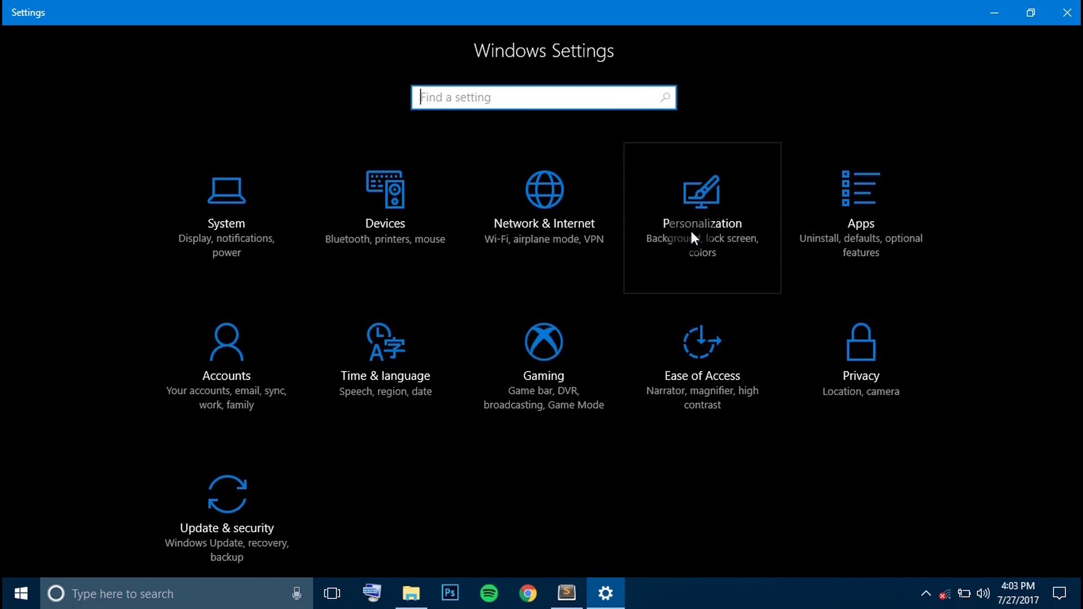
{"action": "left_click", "coordinate": [692, 231]}
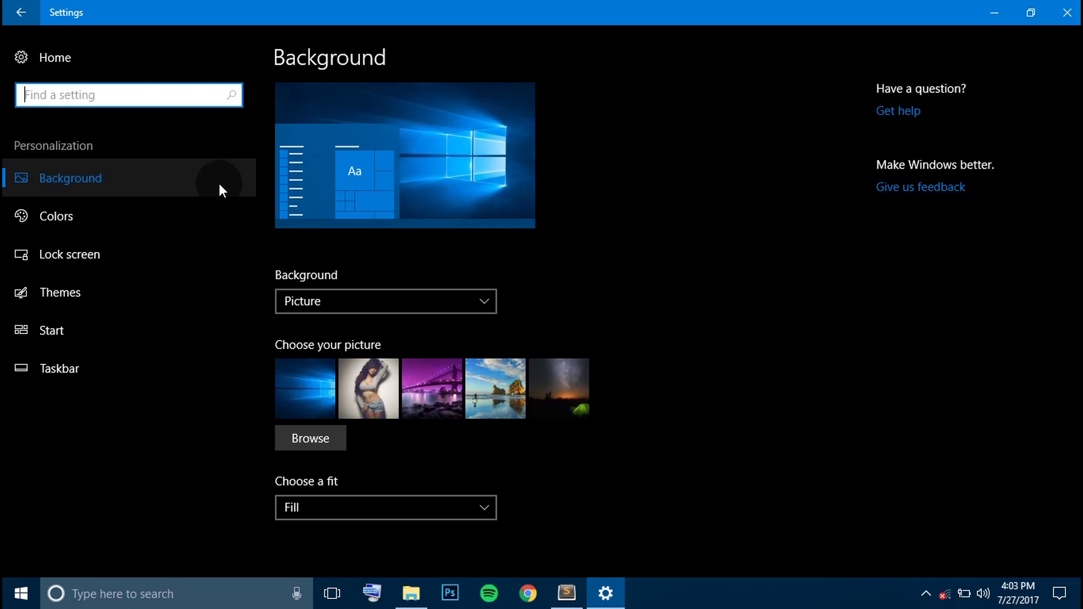
{"action": "left_click", "coordinate": [135, 212]}
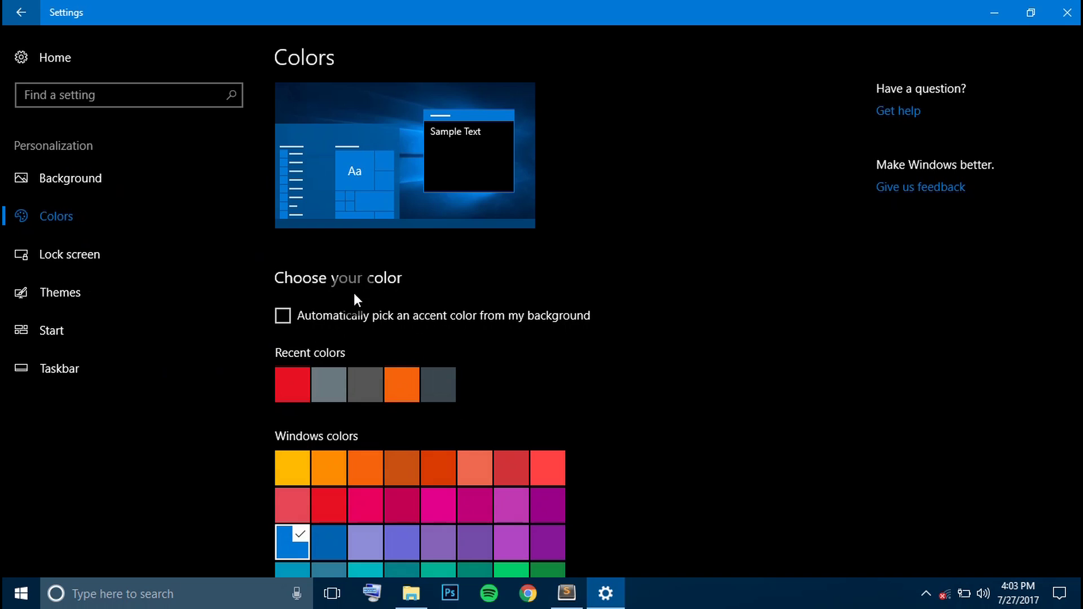
{"action": "scroll", "coordinate": [354, 290], "scroll_direction": "down", "scroll_amount": 5}
{"action": "left_click", "coordinate": [363, 364]}
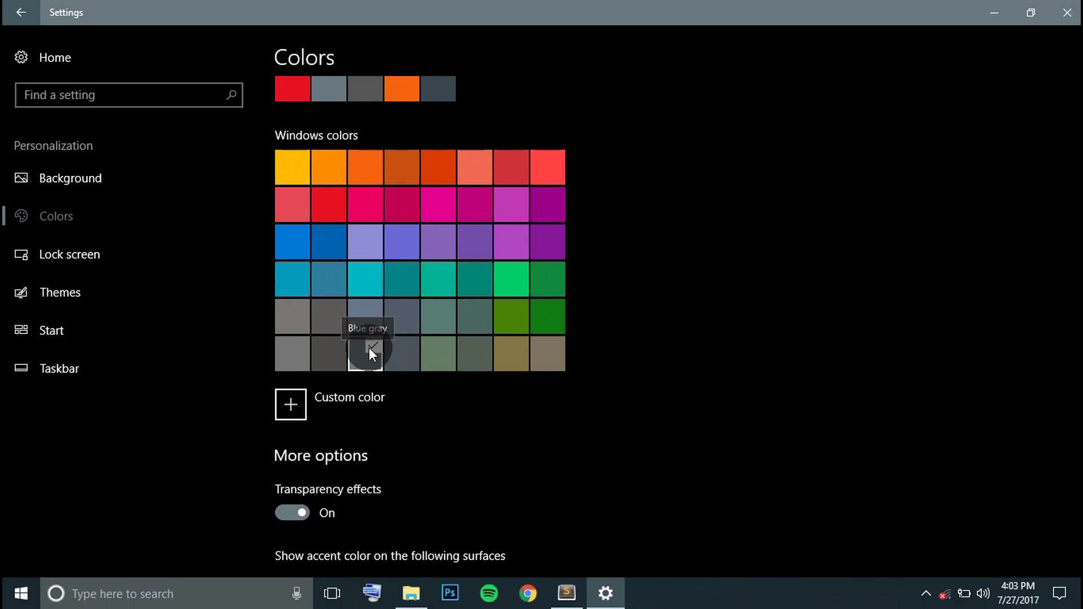
- Auto-hide the taskbar in desktop and tablet modes, use small buttons, keep it at Bottom, then close Settings
{"action": "left_click", "coordinate": [69, 340]}
{"action": "left_click", "coordinate": [63, 365]}
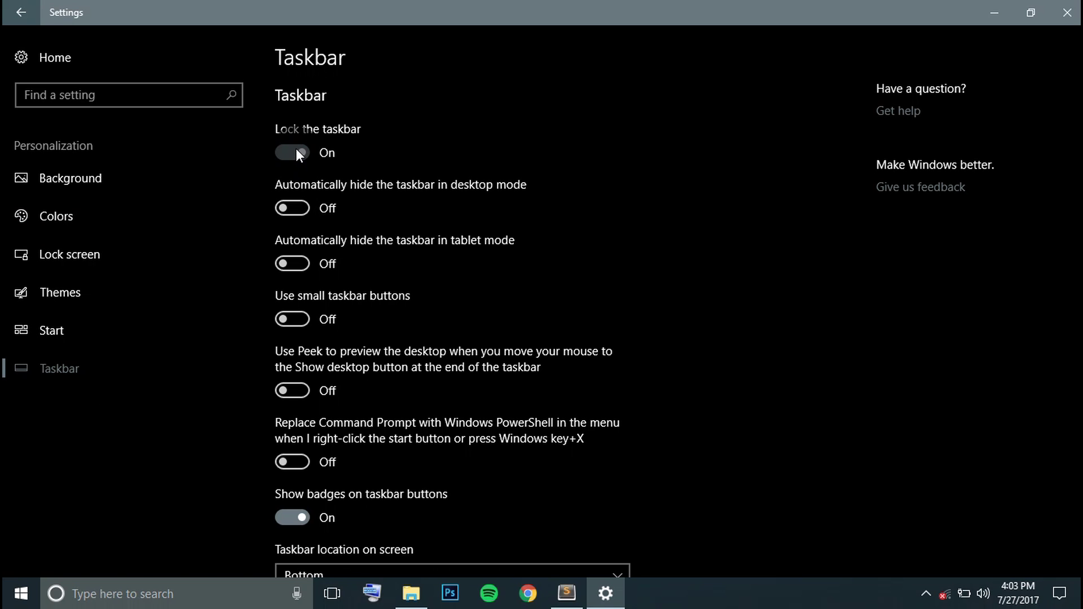
{"action": "left_click", "coordinate": [296, 209]}
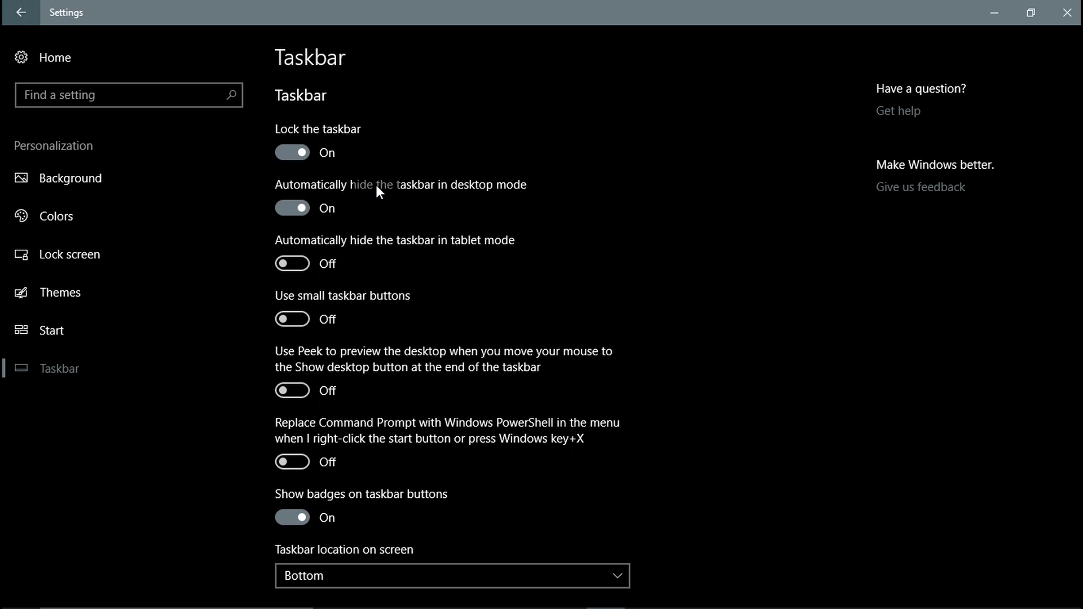
{"action": "left_click", "coordinate": [293, 263]}
{"action": "scroll", "coordinate": [458, 240], "scroll_direction": "down", "scroll_amount": 5}
{"action": "scroll", "coordinate": [401, 174], "scroll_direction": "up", "scroll_amount": 3}
{"action": "left_click", "coordinate": [303, 239]}
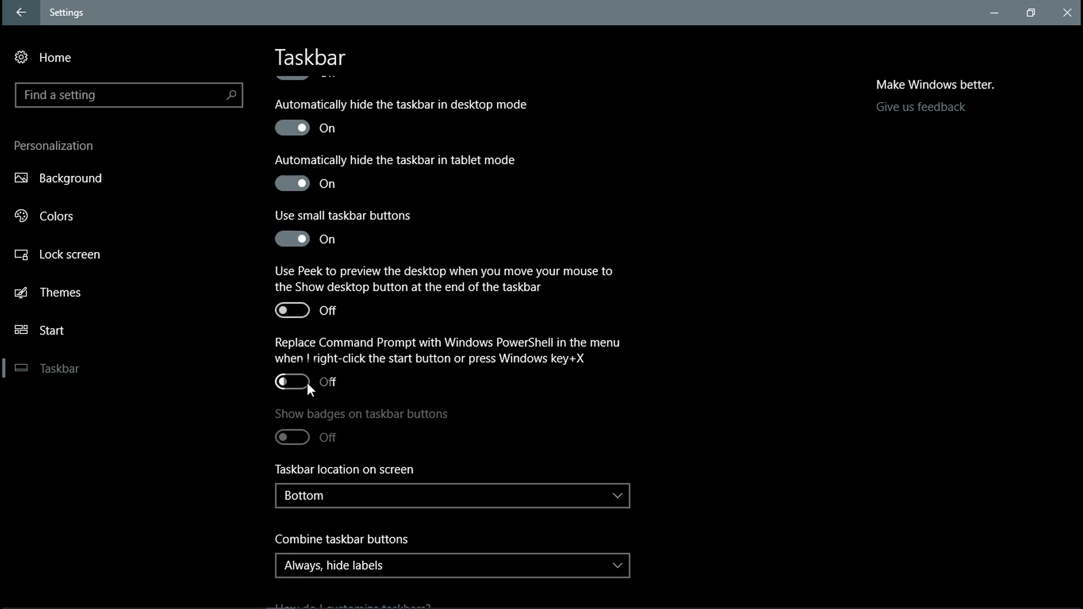
{"action": "scroll", "coordinate": [364, 330], "scroll_direction": "down", "scroll_amount": 5}
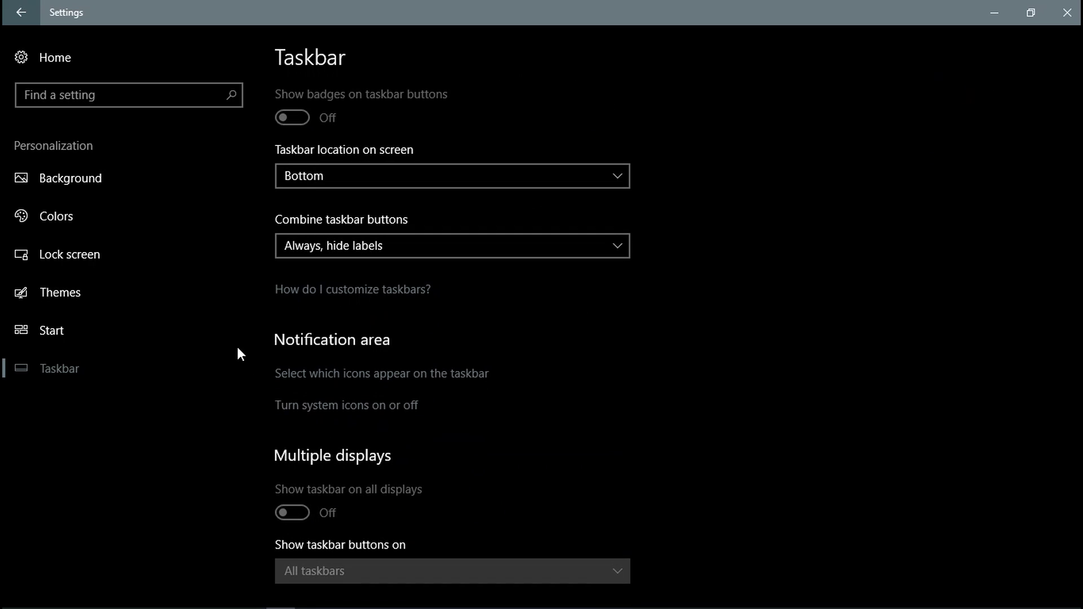
{"action": "left_click", "coordinate": [327, 179]}
{"action": "left_click", "coordinate": [326, 180]}
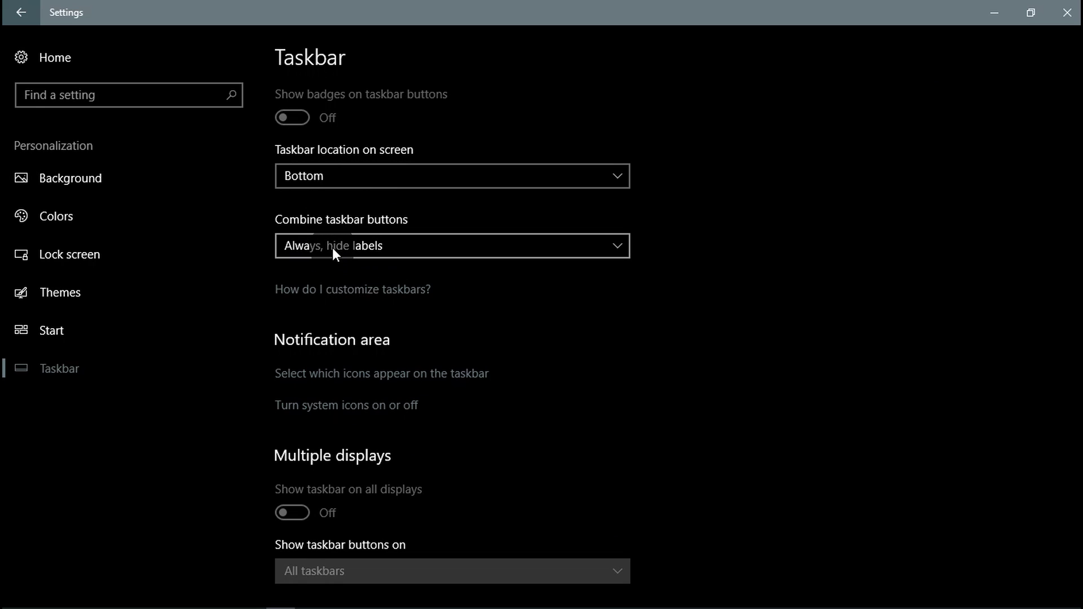
{"action": "left_click", "coordinate": [1066, 12]}
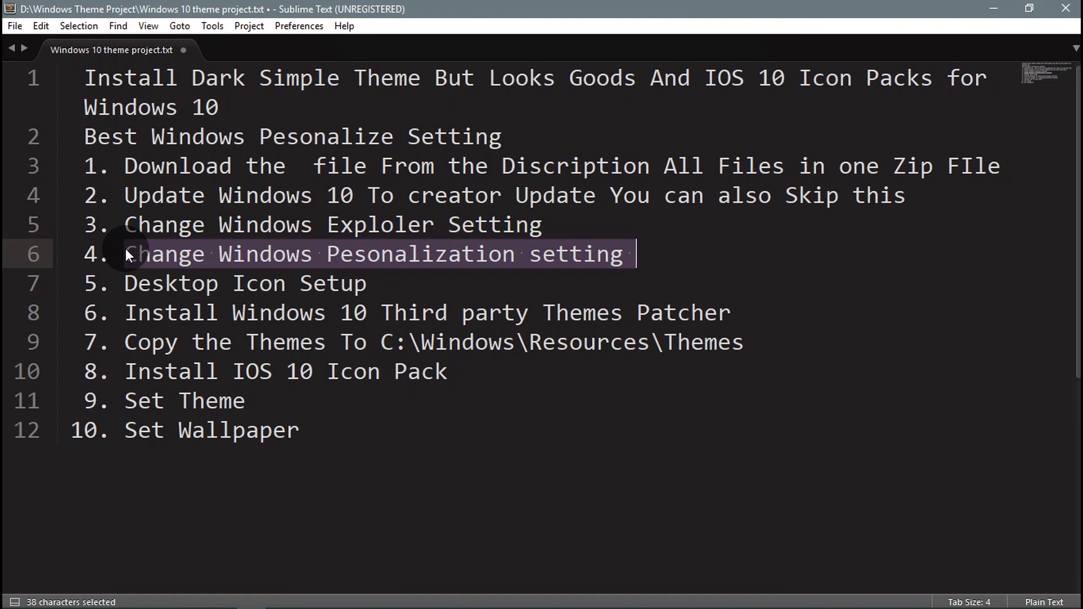
- Highlight the Desktop Icon Setup step in the checklist, then minimize Sublime Text and Explorer
{"action": "left_click", "coordinate": [124, 281]}
{"action": "left_click_drag", "start_coordinate": [124, 282], "coordinate": [367, 282]}
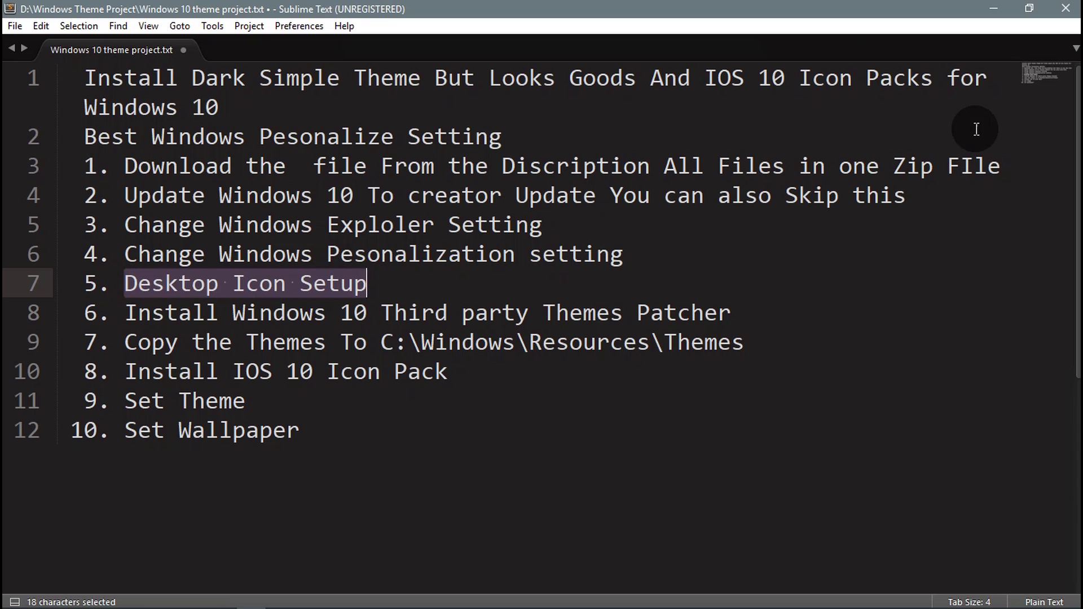
{"action": "left_click", "coordinate": [995, 10]}
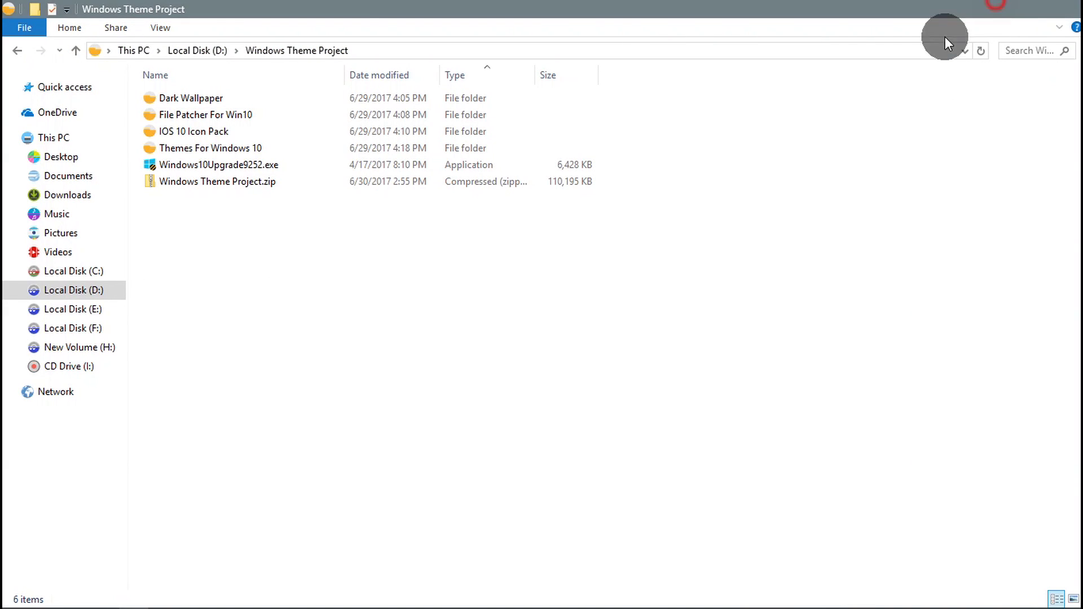
{"action": "left_click", "coordinate": [994, 9]}
- Turn off Show desktop icons from the desktop's View menu and restore the Windows Theme Project folder
{"action": "right_click", "coordinate": [746, 264]}
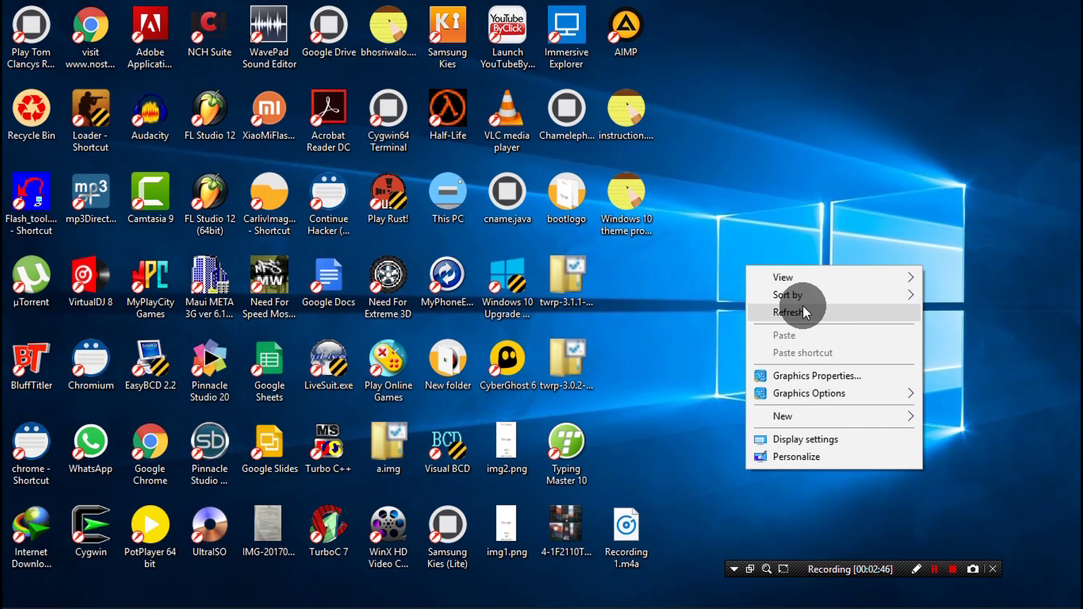
{"action": "mouse_move", "coordinate": [800, 281]}
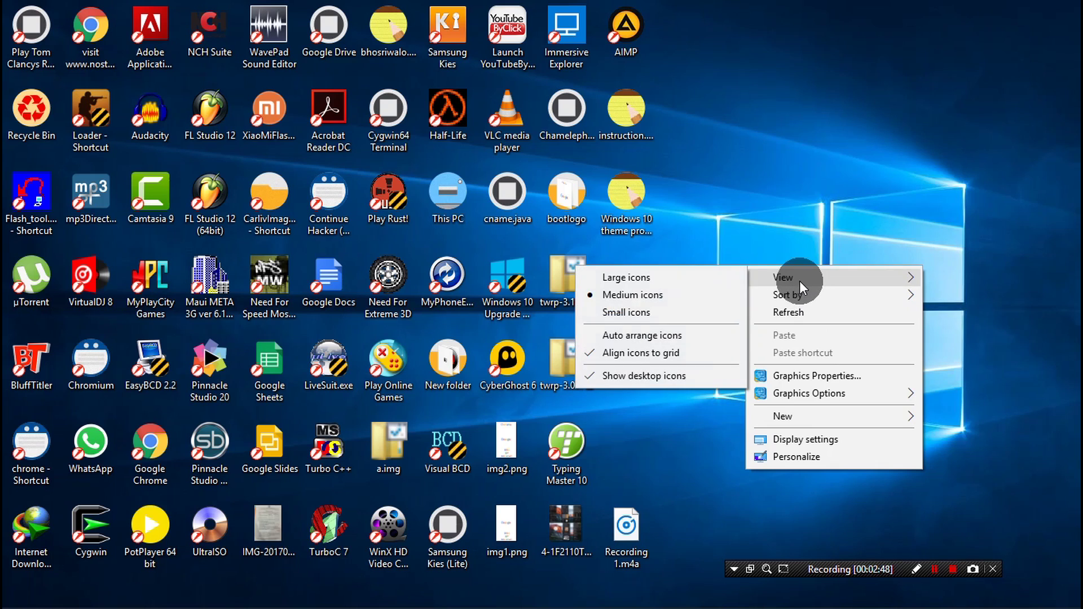
{"action": "right_click", "coordinate": [770, 166]}
{"action": "mouse_move", "coordinate": [811, 177]}
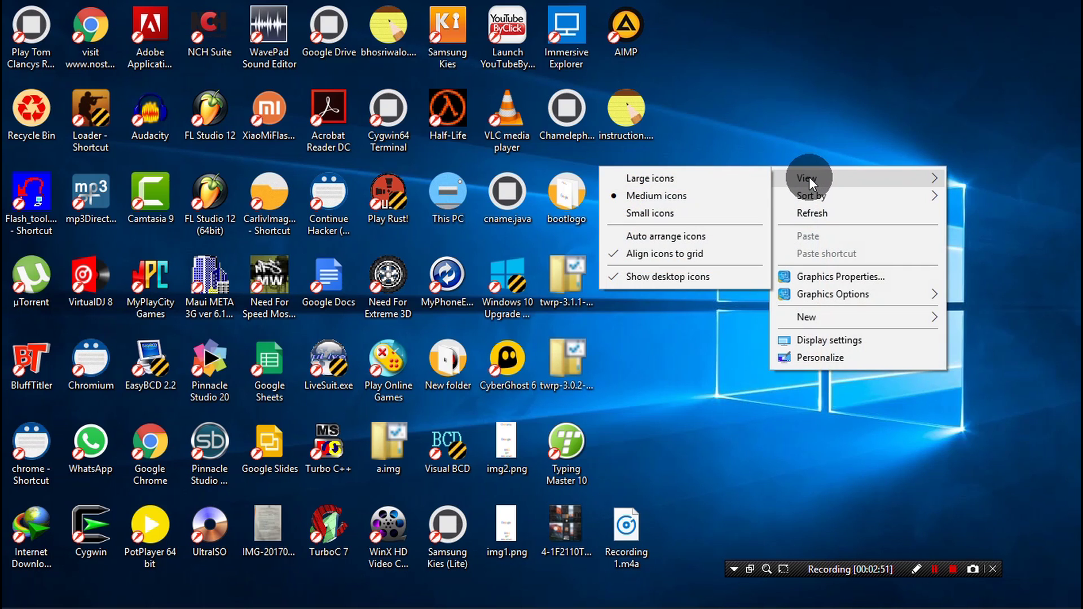
{"action": "left_click", "coordinate": [678, 277]}
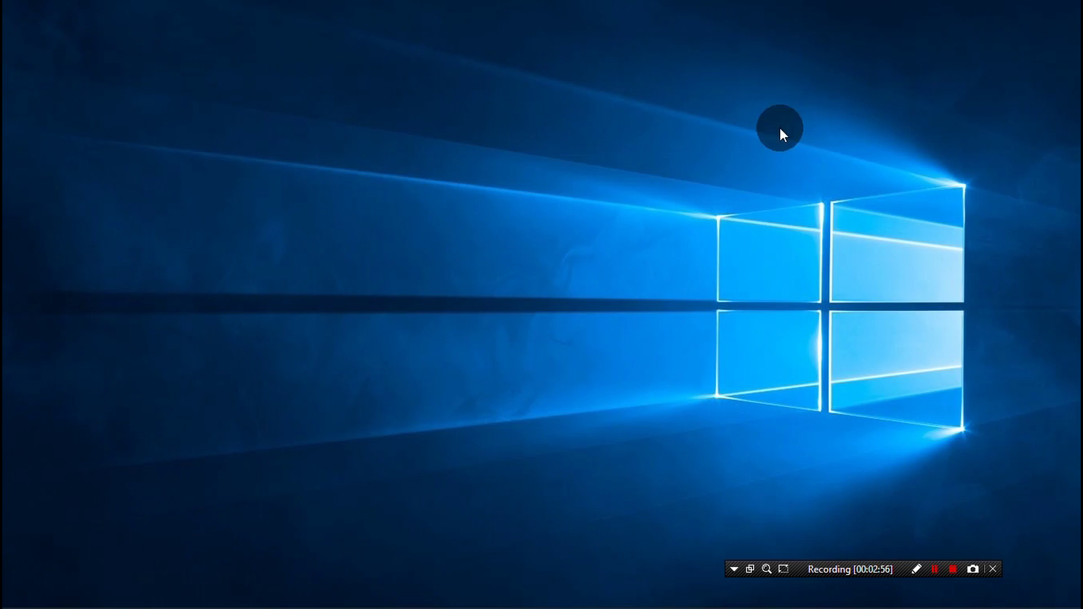
{"action": "mouse_move", "coordinate": [423, 575]}
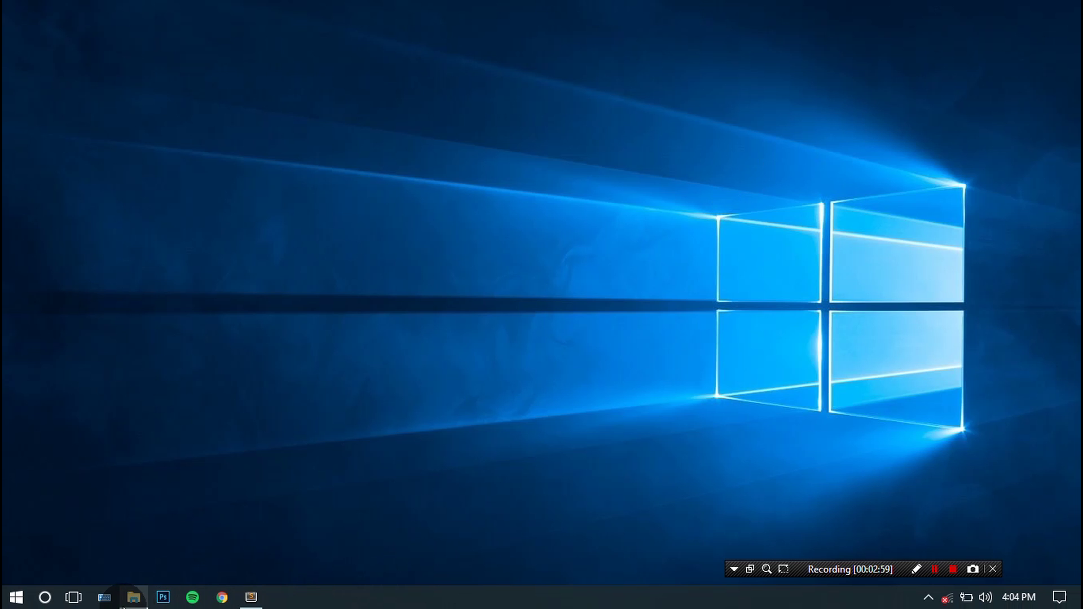
{"action": "left_click", "coordinate": [133, 598]}
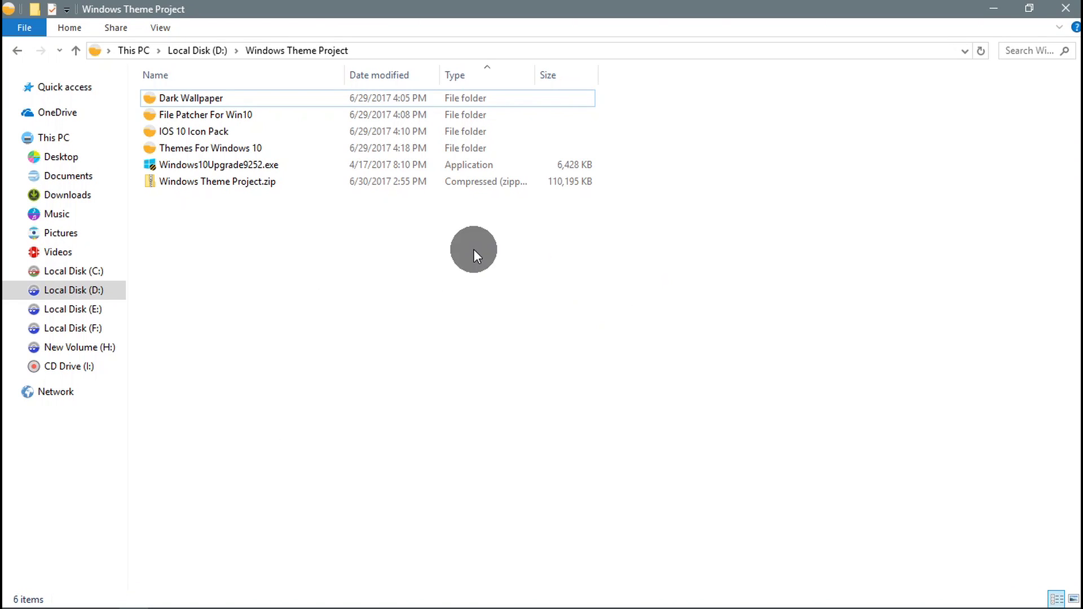
- Highlight step 6, 'Install Windows 10 Third party Themes Patcher', then return to the Windows Theme Project folder
{"action": "mouse_move", "coordinate": [357, 595]}
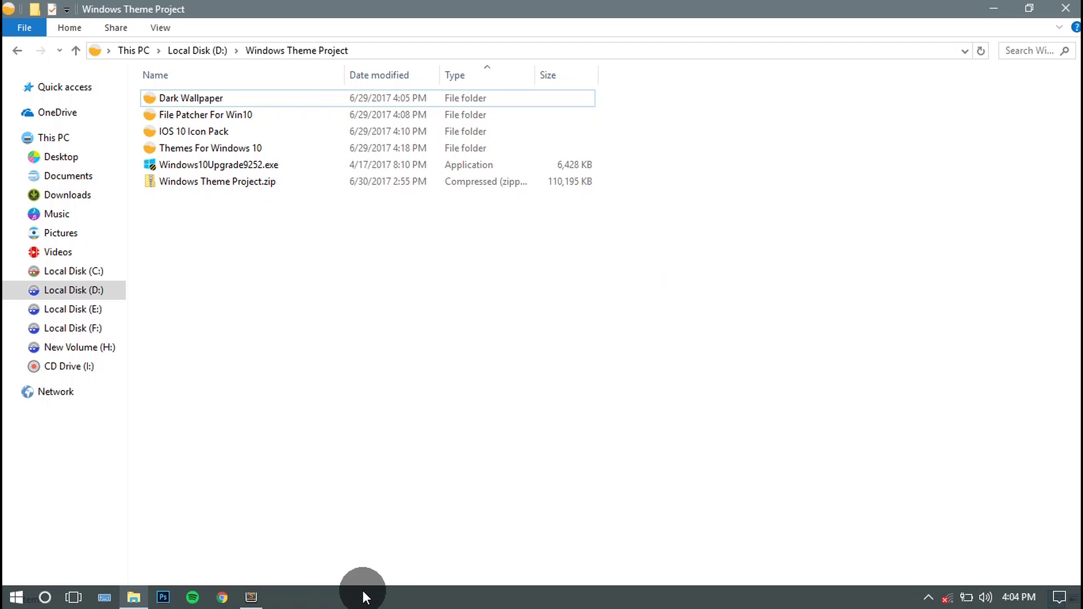
{"action": "left_click", "coordinate": [250, 601]}
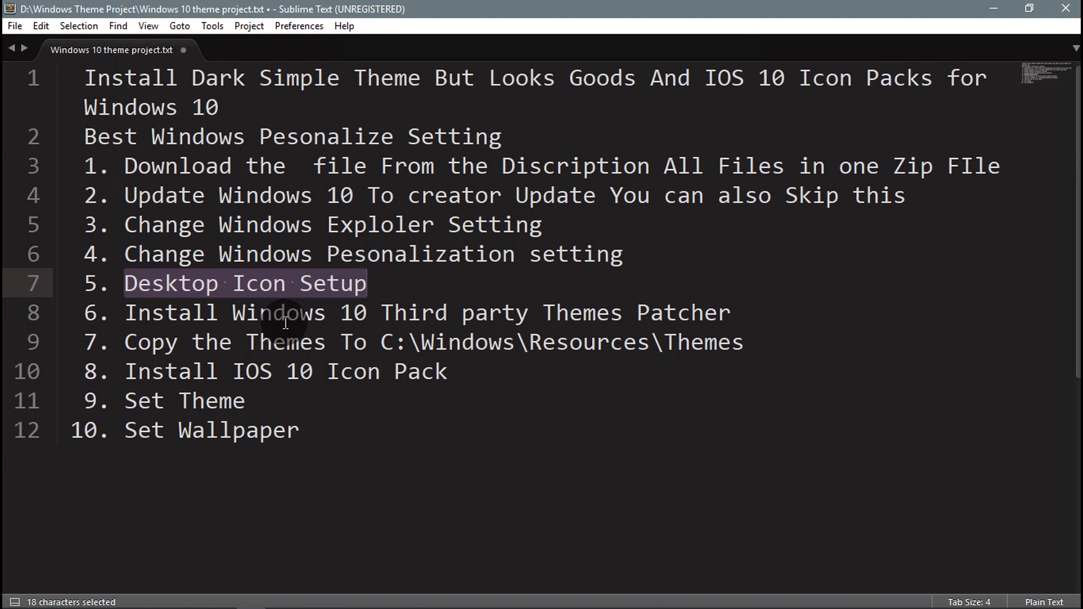
{"action": "left_click", "coordinate": [124, 311]}
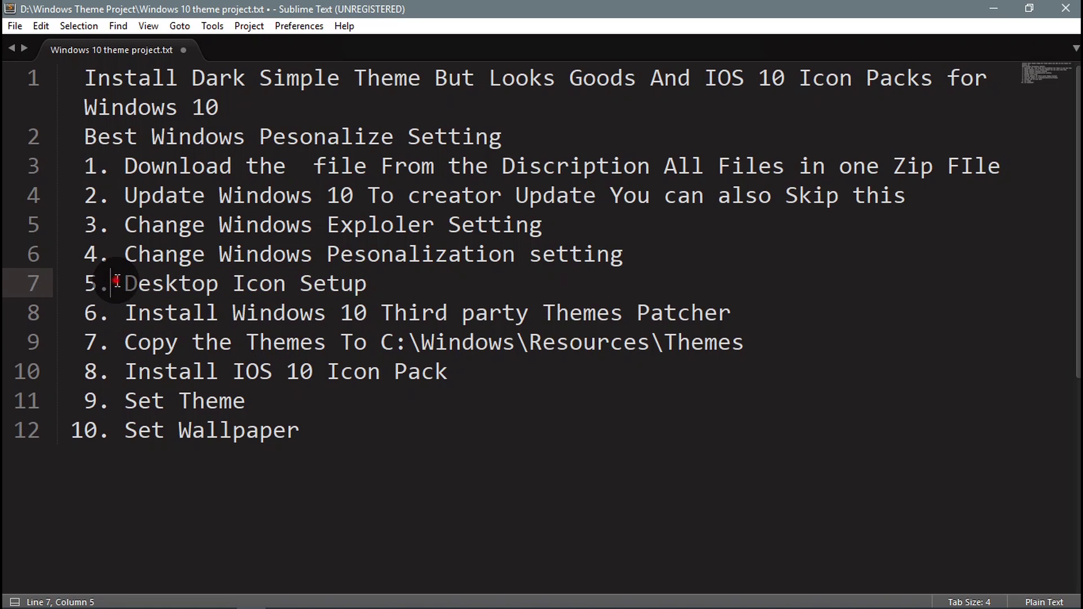
{"action": "left_click_drag", "start_coordinate": [118, 281], "coordinate": [430, 281]}
{"action": "left_click", "coordinate": [124, 313]}
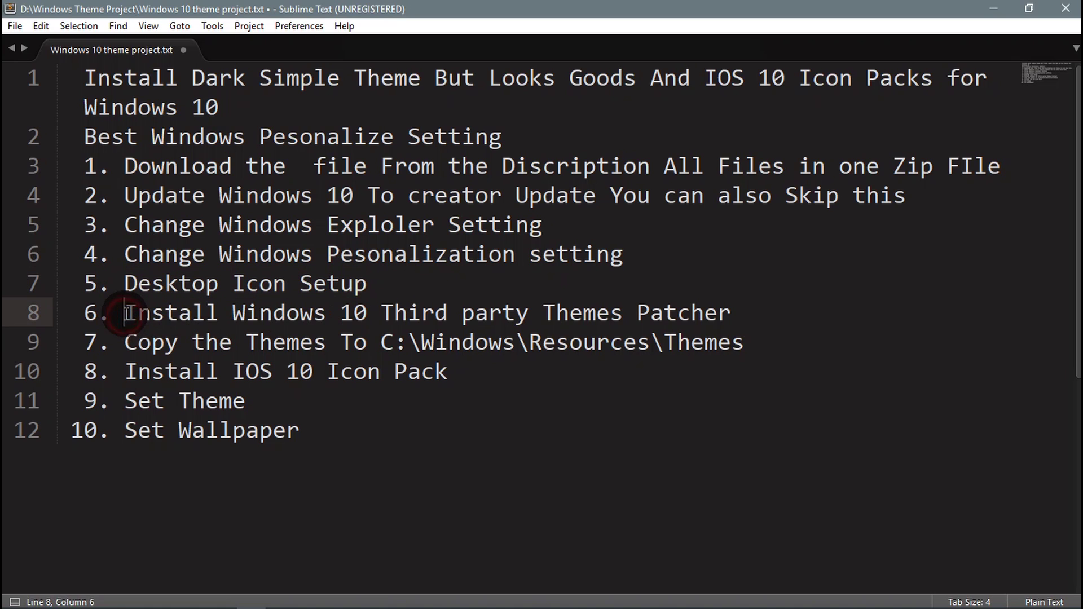
{"action": "left_click_drag", "start_coordinate": [124, 313], "coordinate": [745, 314]}
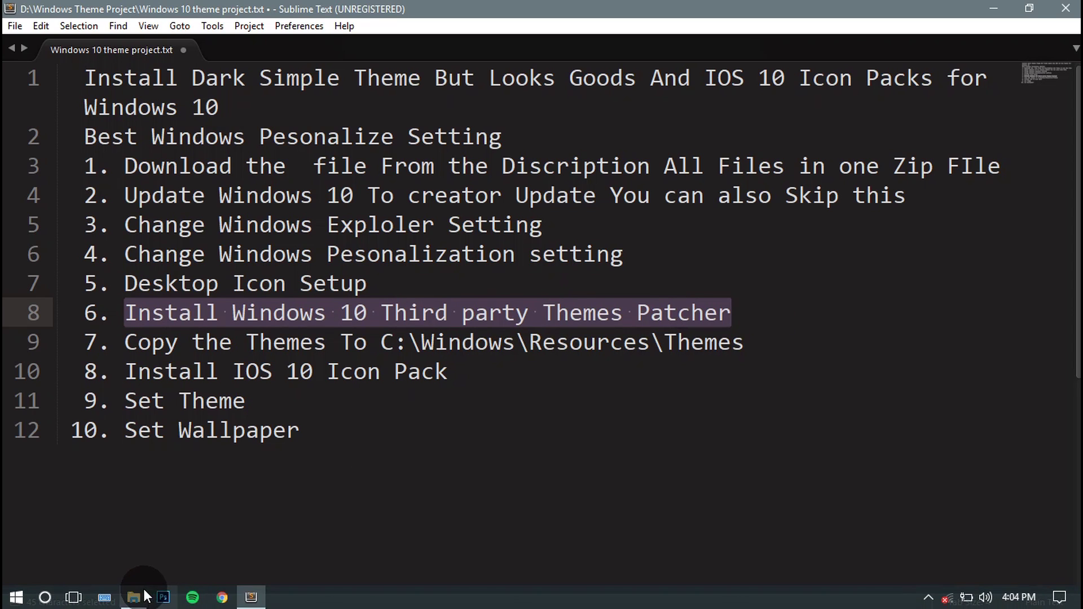
{"action": "left_click", "coordinate": [149, 593]}
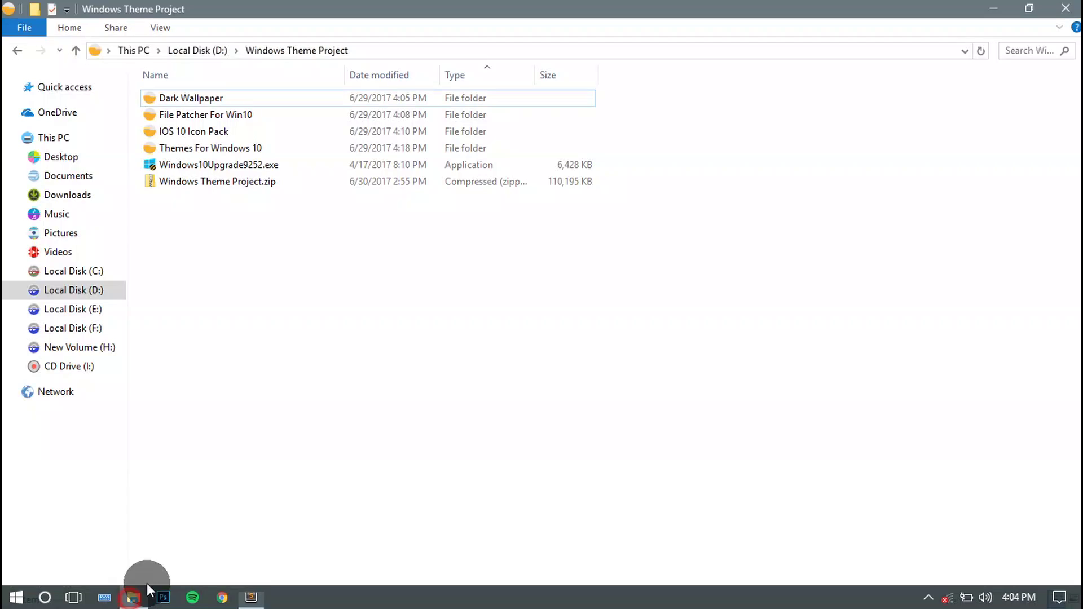
- Compare the Anniversary 1607 and Creators 1703 patcher folders, then select UltraUXThemePatcher_3.2.1.exe in the 1703 folder
{"action": "double_click", "coordinate": [211, 114]}
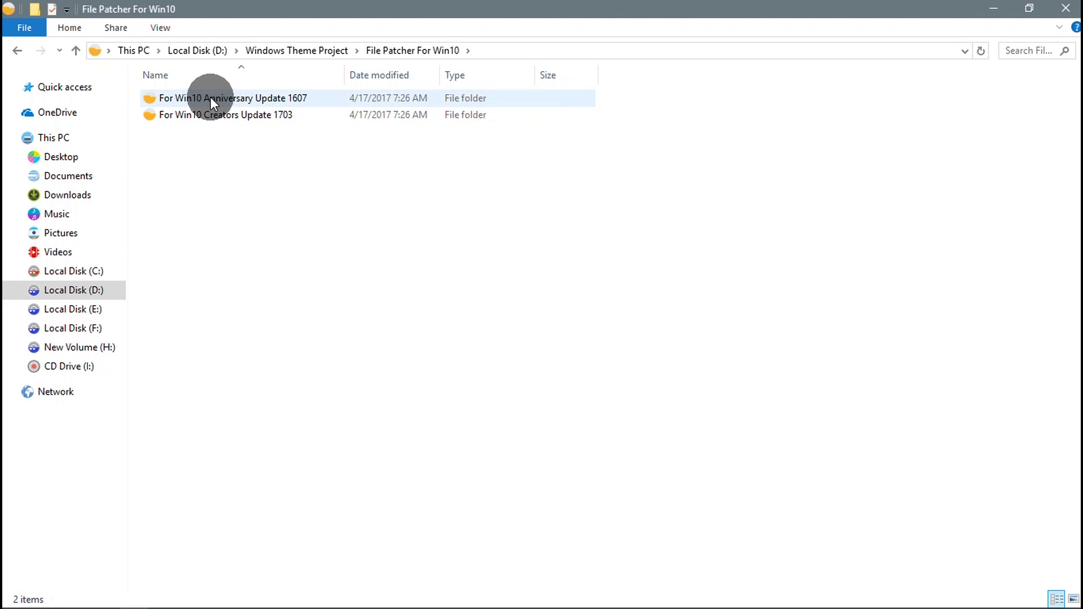
{"action": "left_click", "coordinate": [198, 100]}
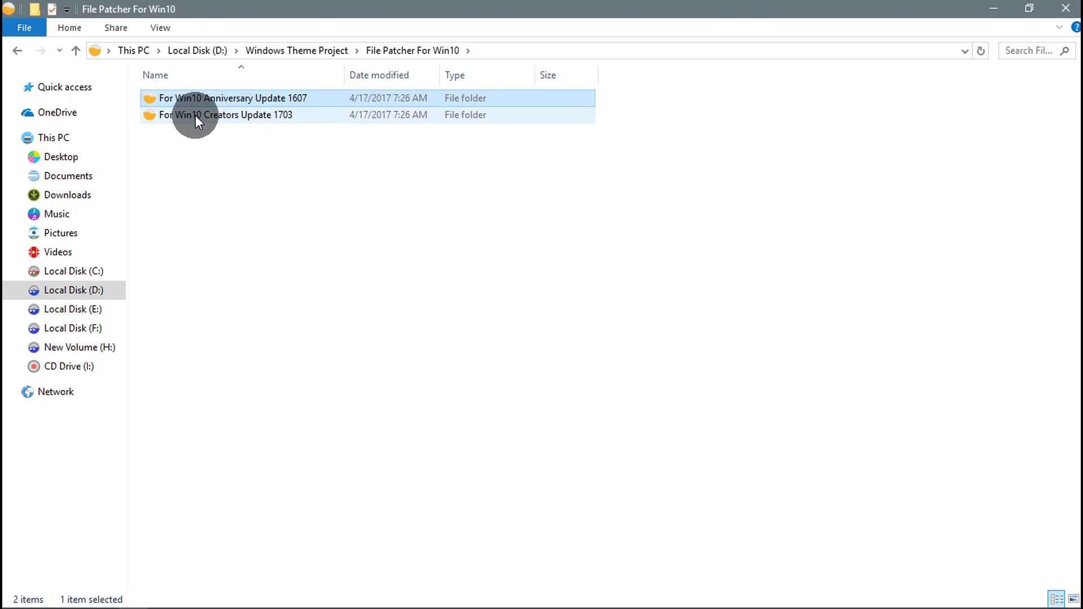
{"action": "double_click", "coordinate": [195, 115]}
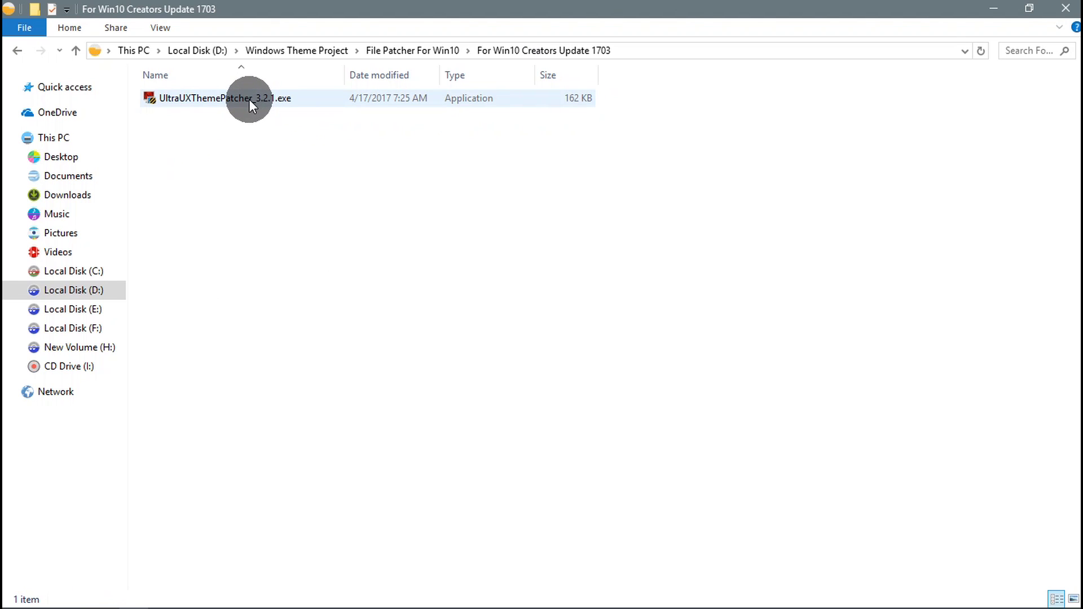
{"action": "left_click", "coordinate": [416, 50]}
{"action": "double_click", "coordinate": [263, 97]}
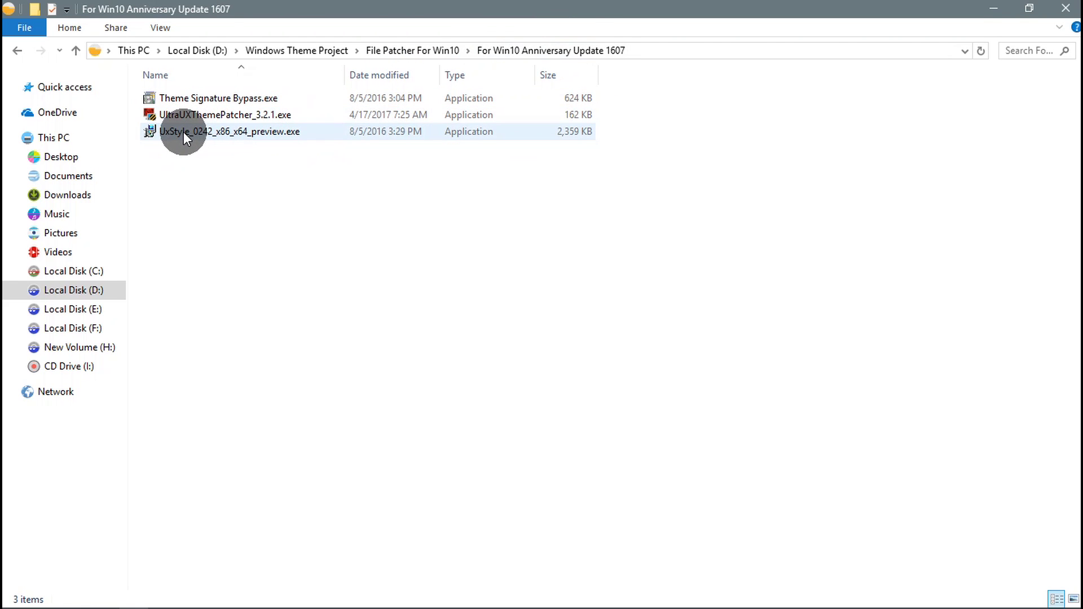
{"action": "left_click", "coordinate": [184, 133]}
{"action": "left_click", "coordinate": [414, 50]}
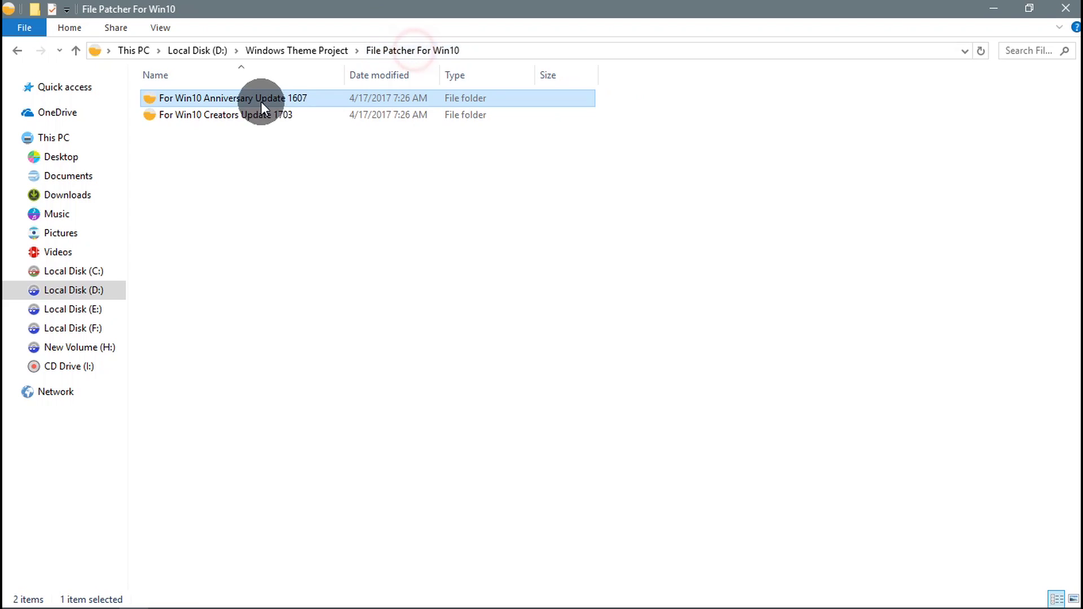
{"action": "double_click", "coordinate": [243, 113]}
{"action": "left_click", "coordinate": [268, 97]}
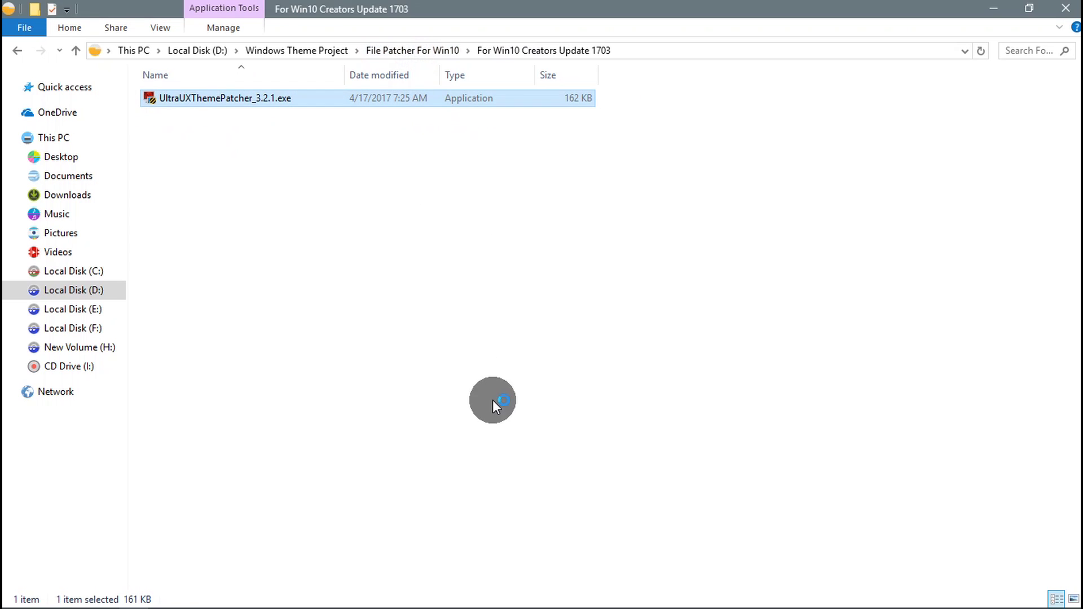
- Accept the UltraUXThemePatcher 3.2.1 license and install it through to the finish page
{"action": "left_click", "coordinate": [632, 438]}
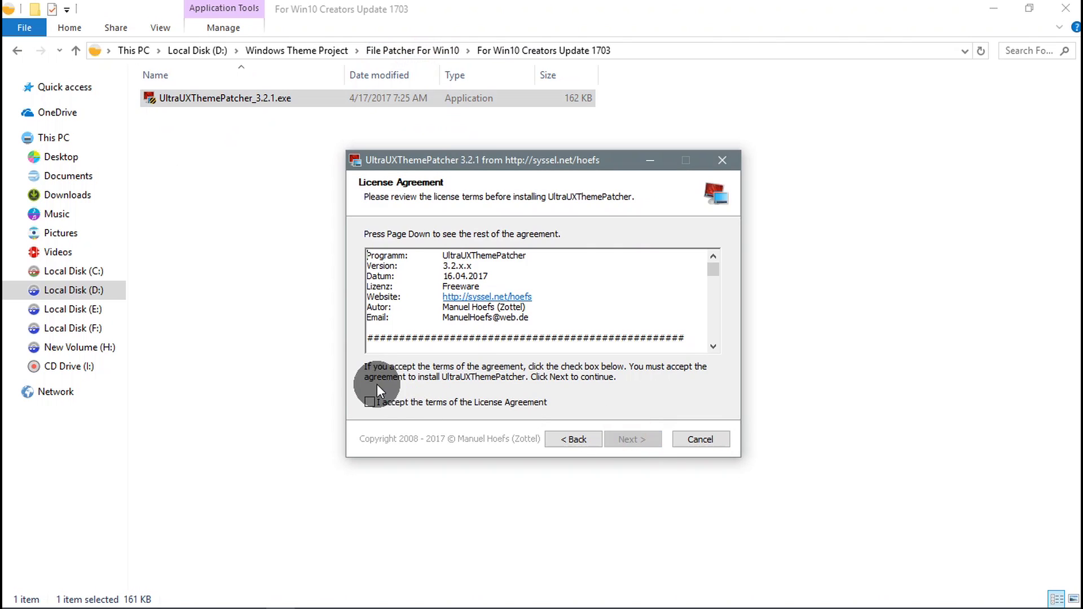
{"action": "left_click", "coordinate": [371, 402]}
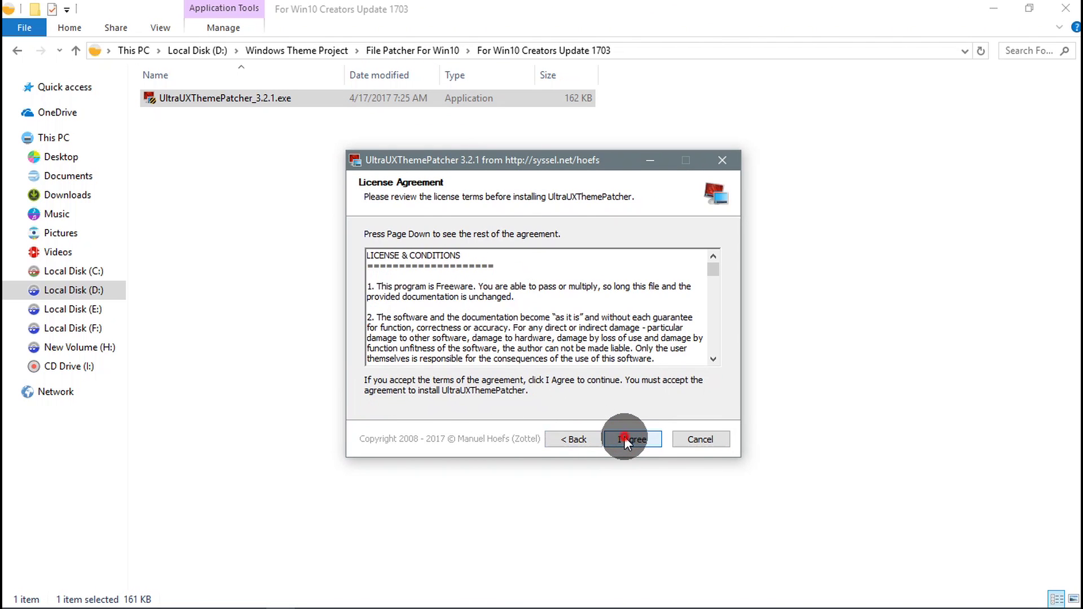
{"action": "left_click", "coordinate": [625, 438]}
{"action": "left_click", "coordinate": [631, 440]}
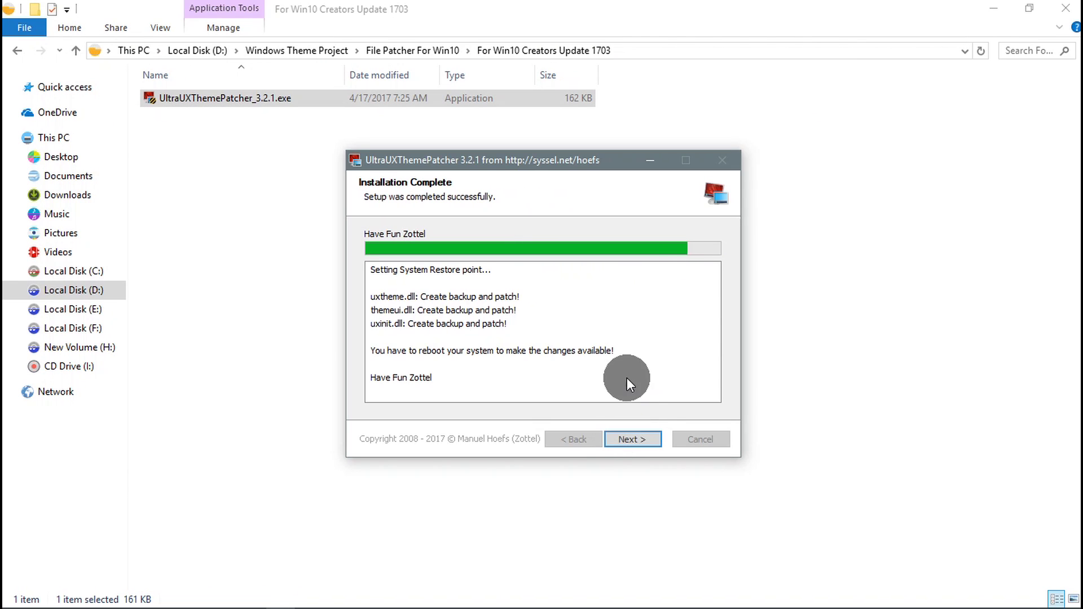
{"action": "left_click", "coordinate": [635, 439]}
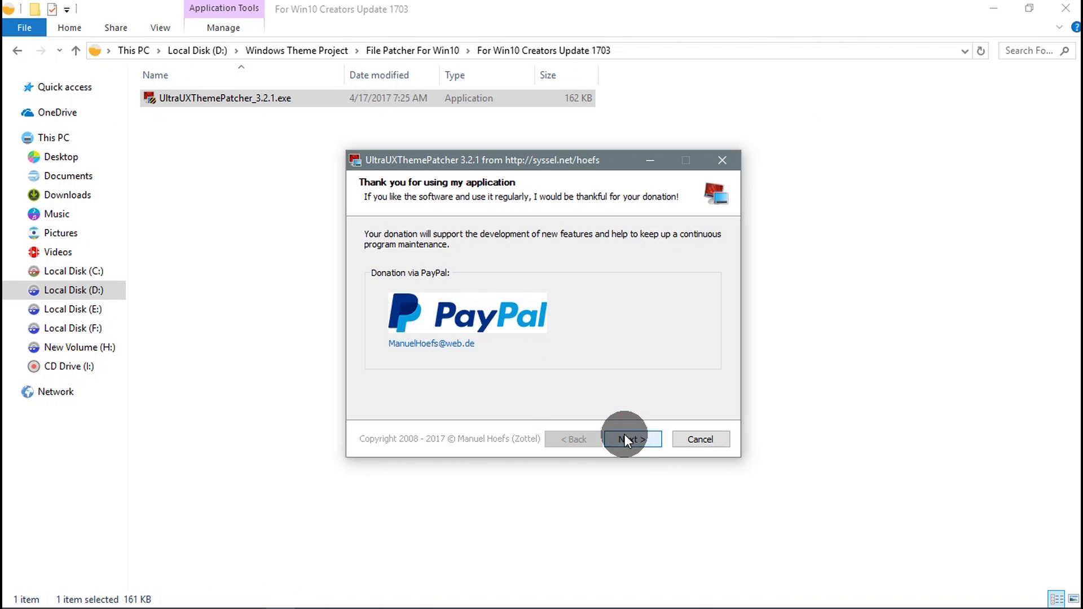
{"action": "left_click", "coordinate": [625, 439]}
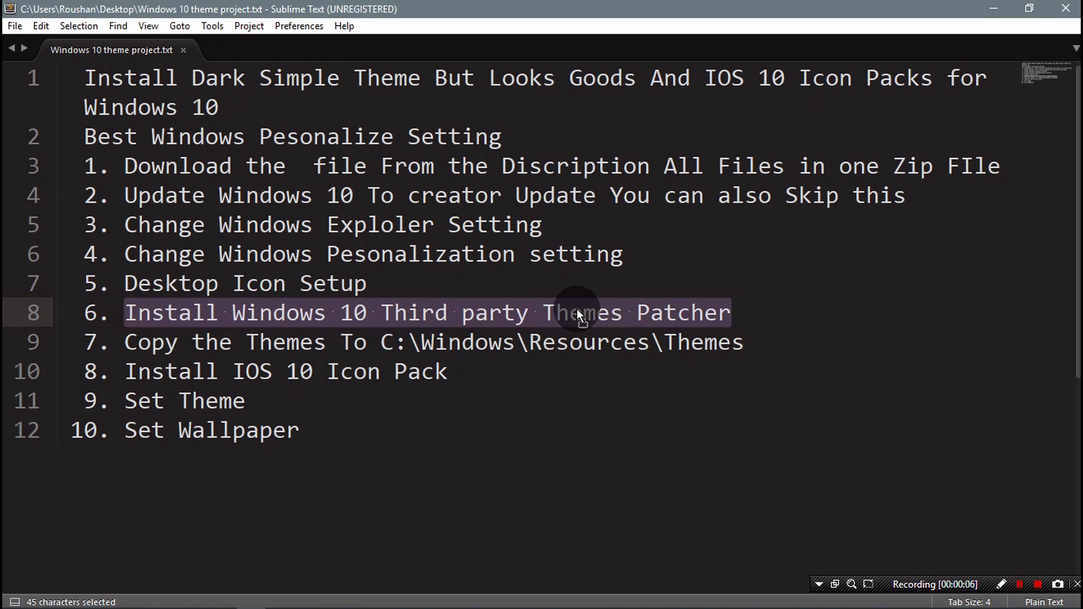
- Highlight step 7 on copying themes to C:\Windows\Resources\Themes, then switch to the Windows Theme Project folder
{"action": "left_click", "coordinate": [123, 348]}
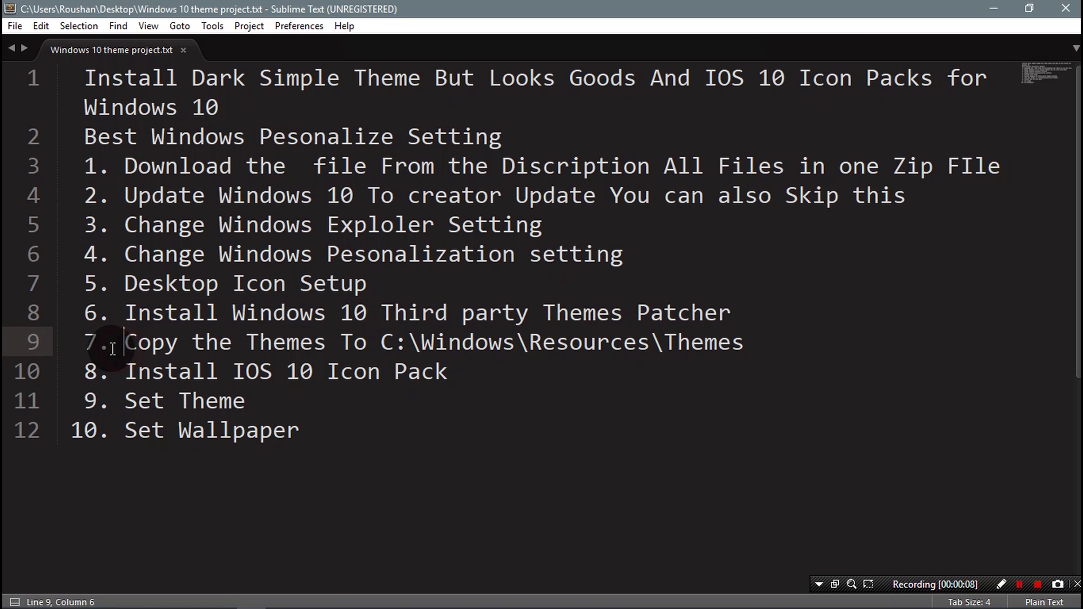
{"action": "left_click_drag", "start_coordinate": [123, 342], "coordinate": [760, 331]}
{"action": "mouse_move", "coordinate": [205, 605]}
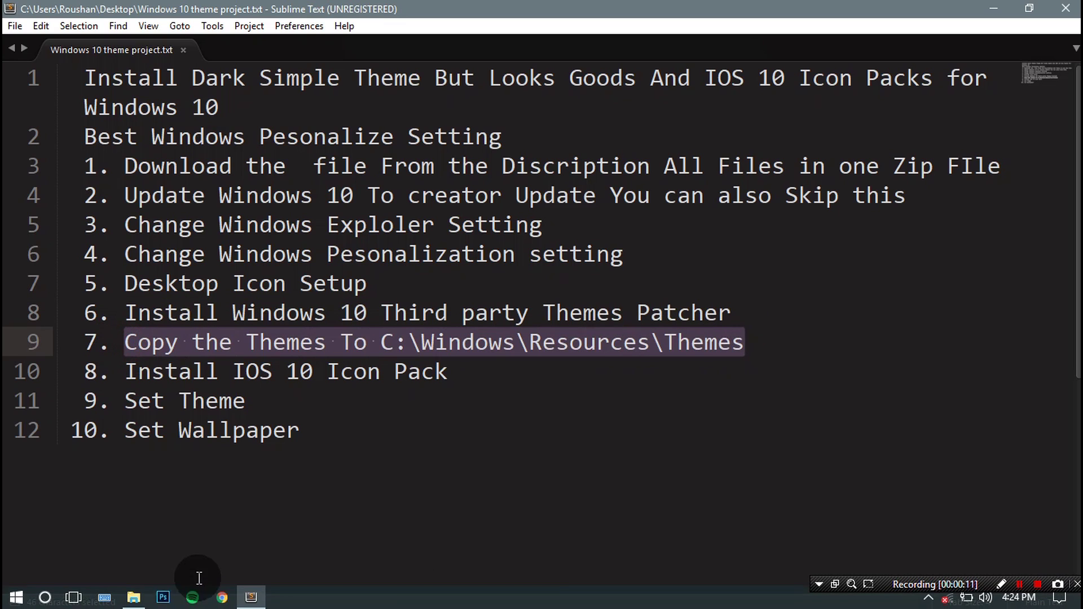
{"action": "left_click", "coordinate": [135, 598]}
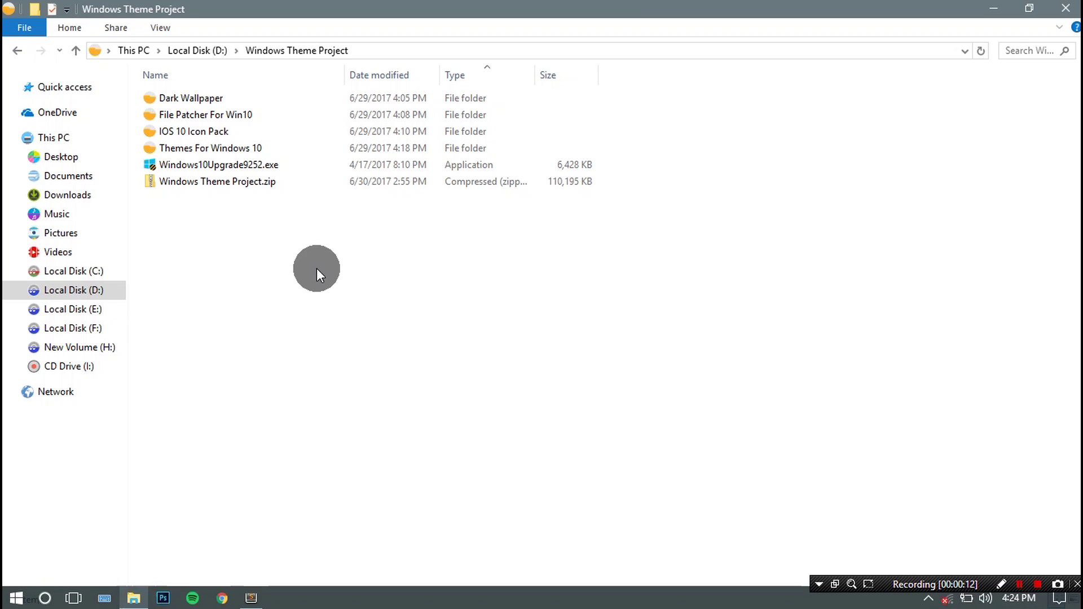
- Navigate to Themes For Windows 10 > Ades VS Windows 10 > Ades For Creators Update 1703 > Themes
{"action": "double_click", "coordinate": [211, 148]}
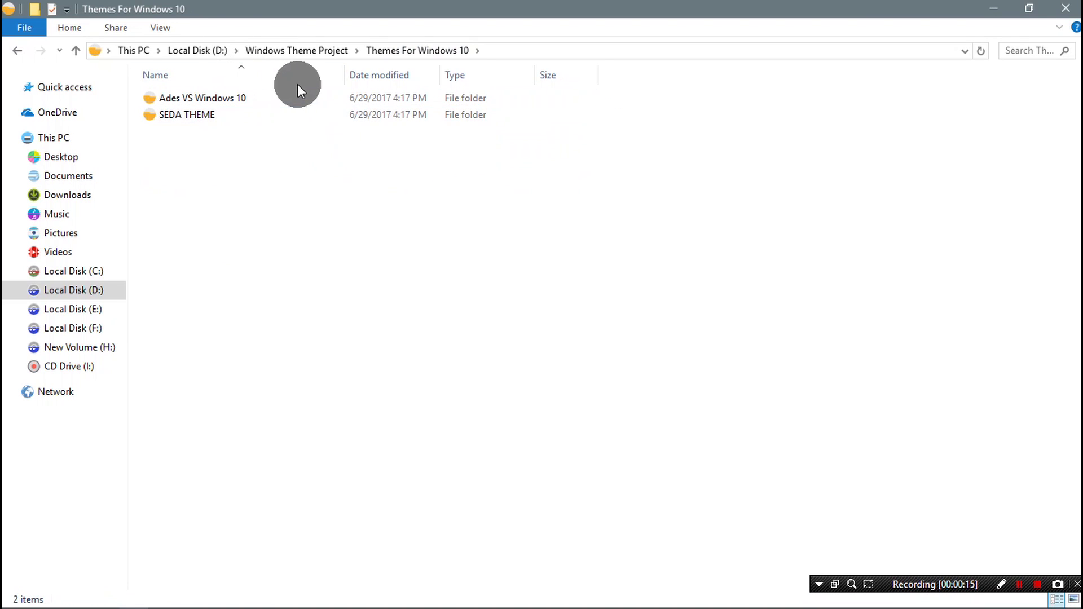
{"action": "double_click", "coordinate": [218, 99]}
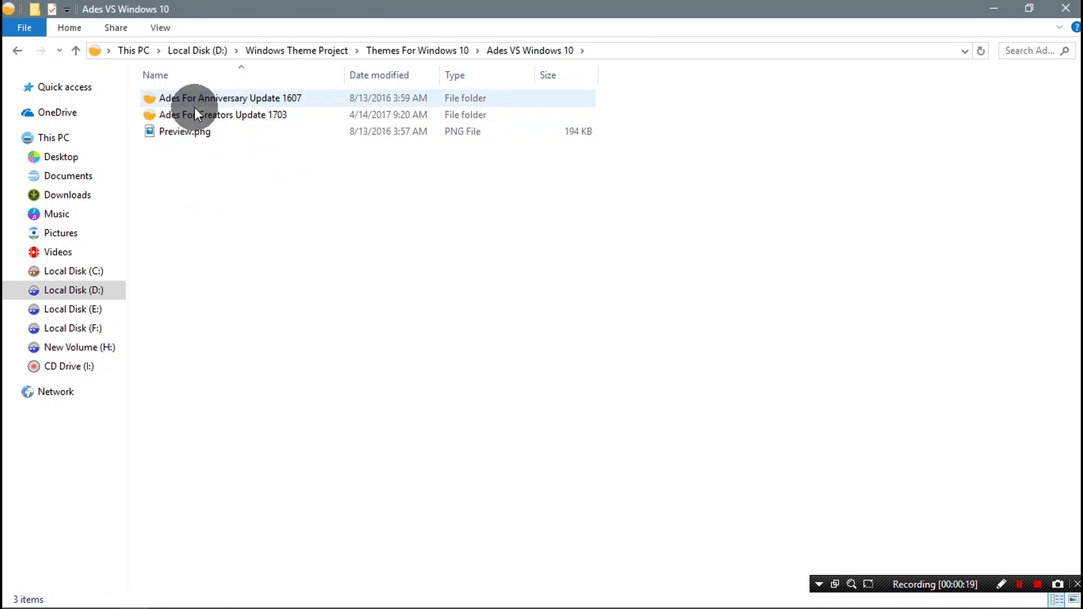
{"action": "left_click", "coordinate": [220, 119]}
{"action": "left_click", "coordinate": [221, 115]}
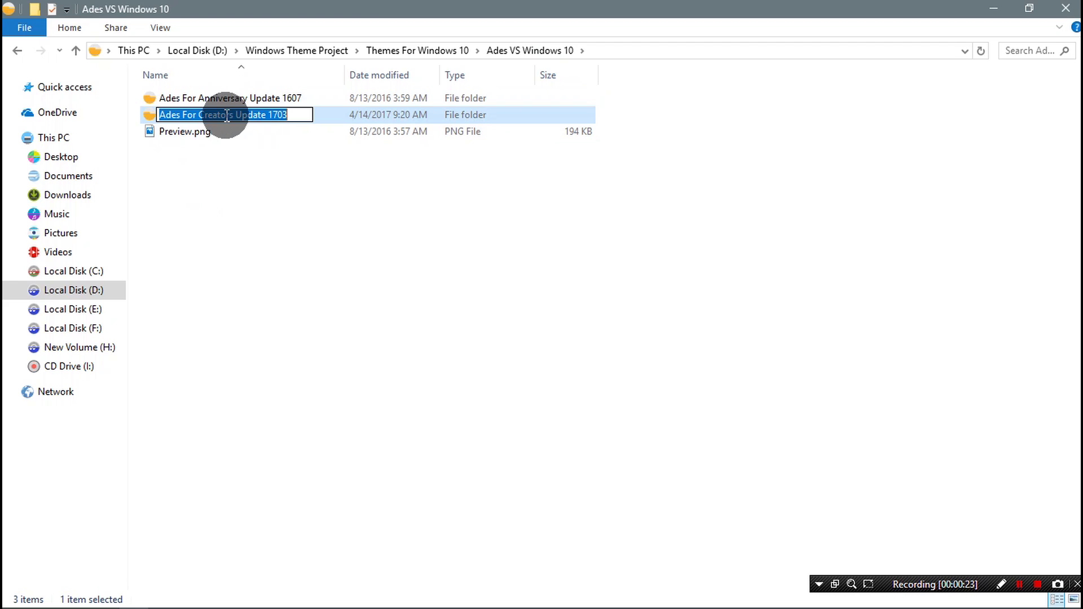
{"action": "left_click", "coordinate": [242, 97]}
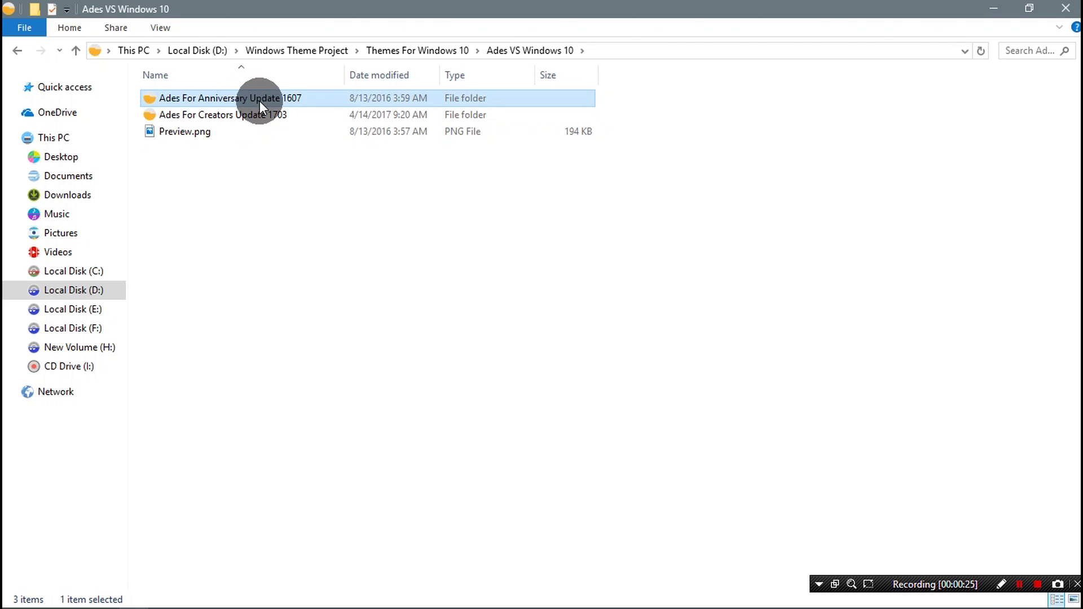
{"action": "double_click", "coordinate": [232, 113]}
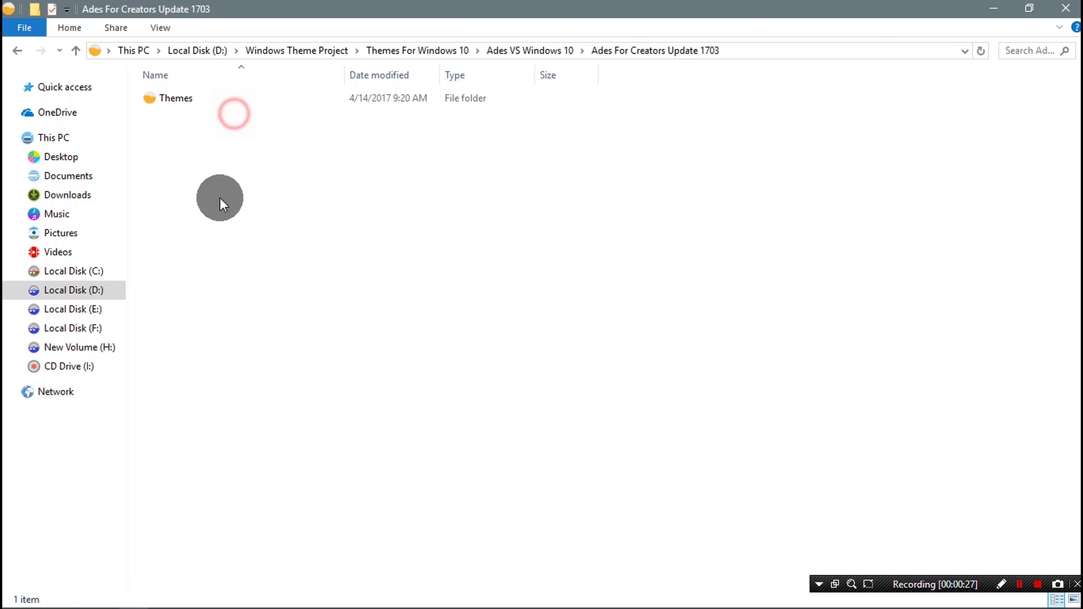
{"action": "double_click", "coordinate": [202, 102]}
- Select and copy the Ades folder and its two .theme files
{"action": "left_click_drag", "start_coordinate": [192, 195], "coordinate": [211, 106]}
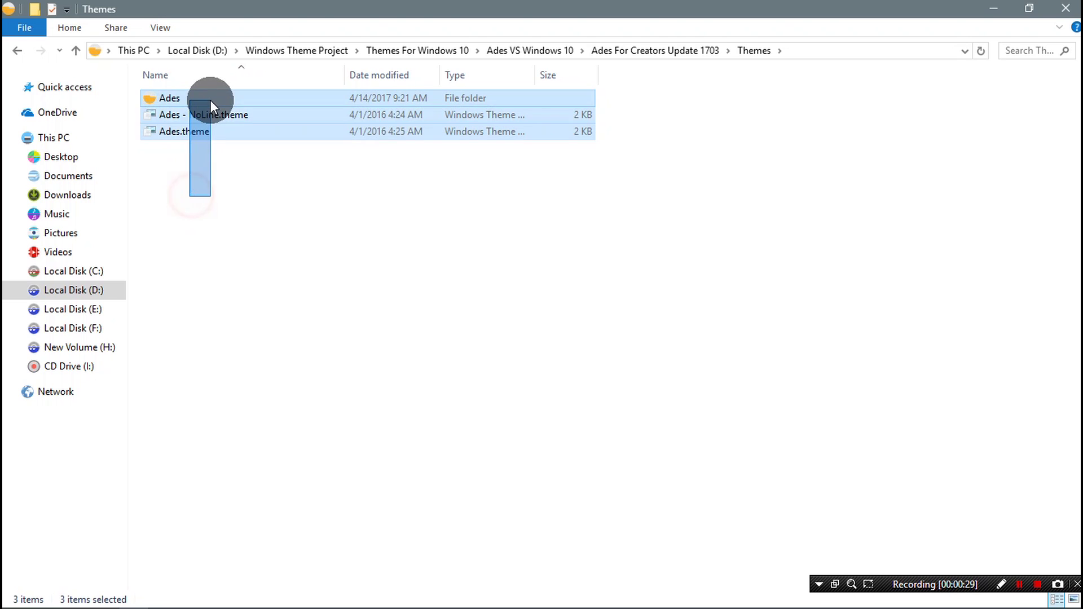
{"action": "right_click", "coordinate": [211, 107]}
{"action": "left_click", "coordinate": [248, 272]}
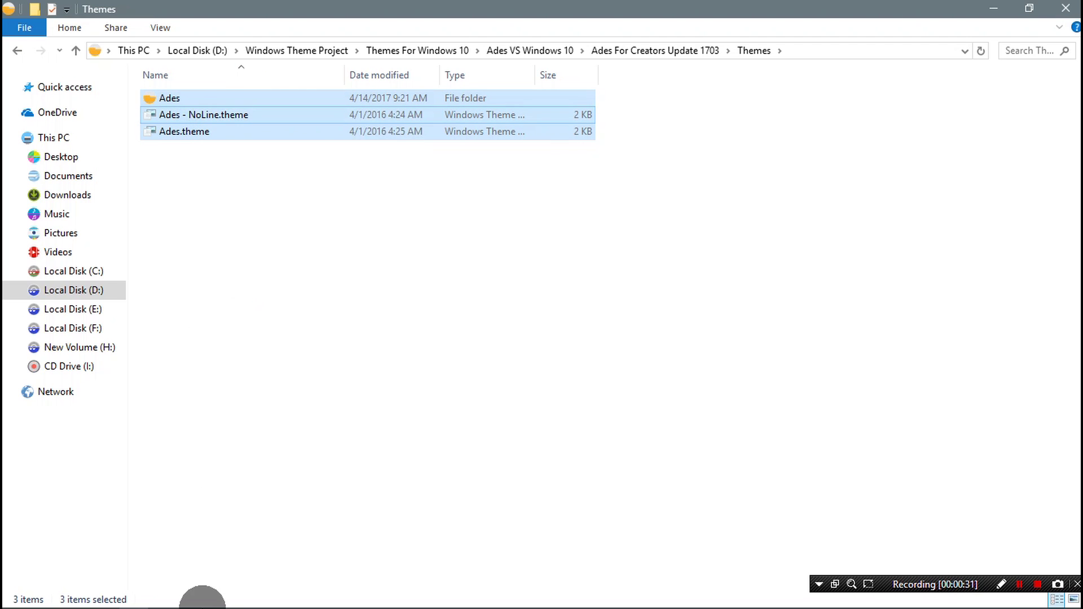
{"action": "left_click", "coordinate": [17, 596]}
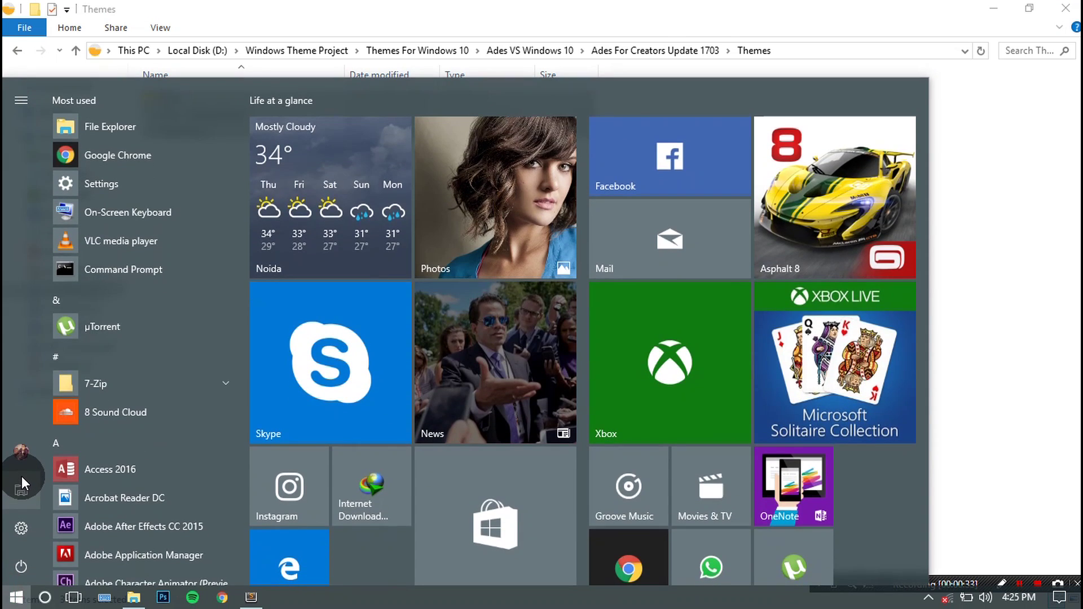
- In a new File Explorer window, go to C:\Windows\Resources\Themes
{"action": "left_click", "coordinate": [21, 485]}
{"action": "double_click", "coordinate": [204, 248]}
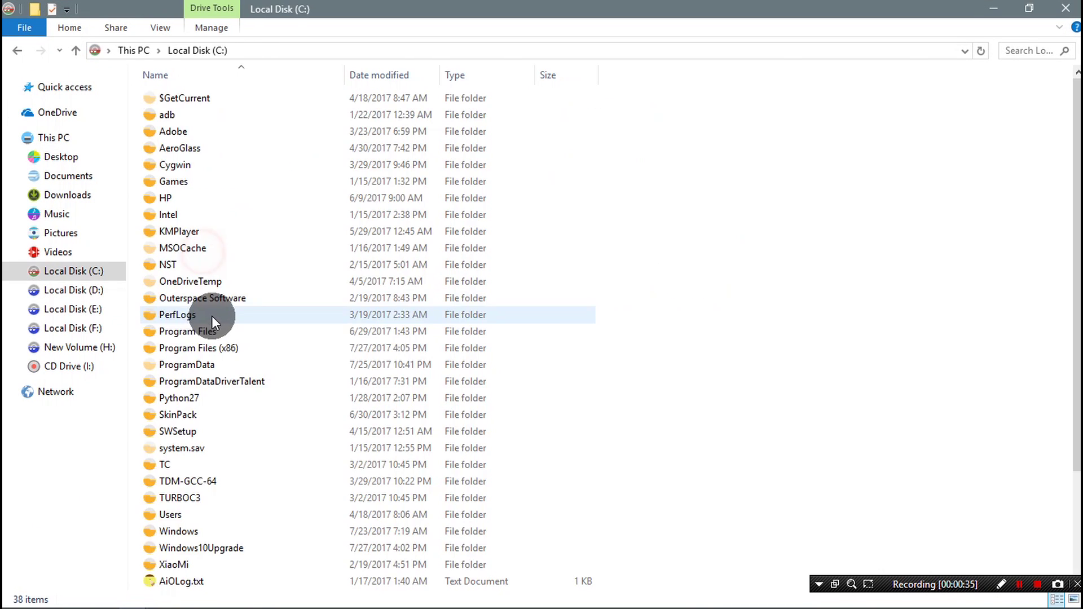
{"action": "scroll", "coordinate": [204, 319], "scroll_direction": "down", "scroll_amount": 3}
{"action": "double_click", "coordinate": [189, 392]}
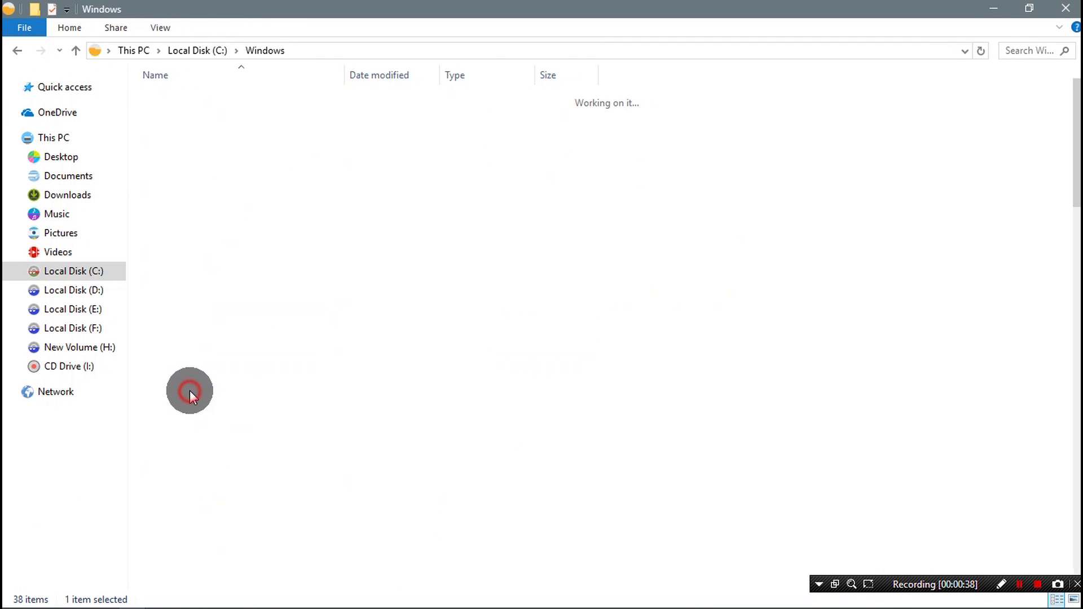
{"action": "key", "text": "r"}
{"action": "left_click", "coordinate": [198, 107]}
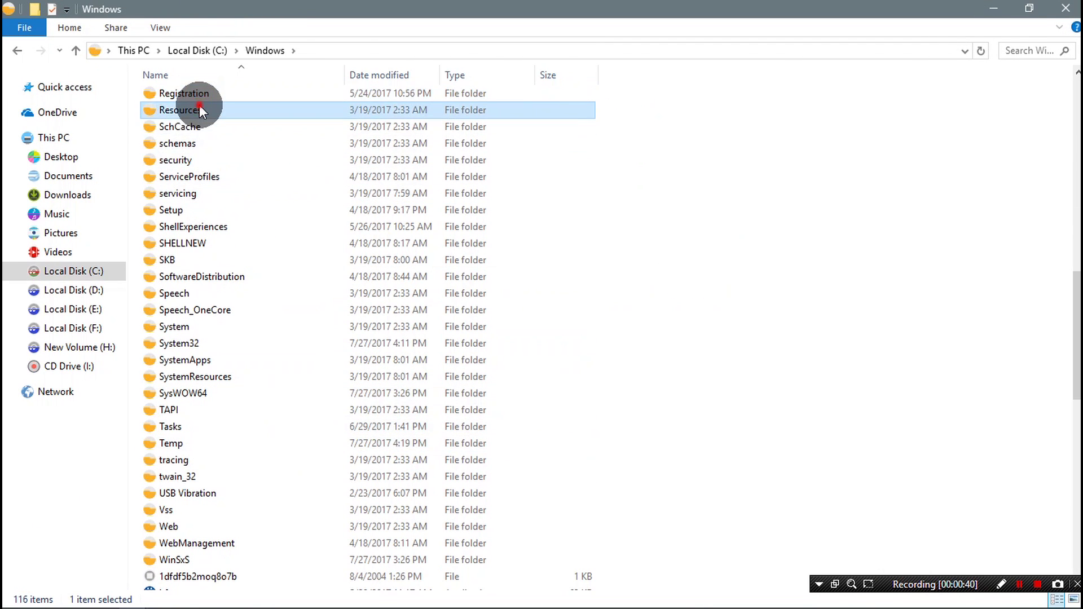
{"action": "double_click", "coordinate": [199, 108]}
{"action": "double_click", "coordinate": [194, 135]}
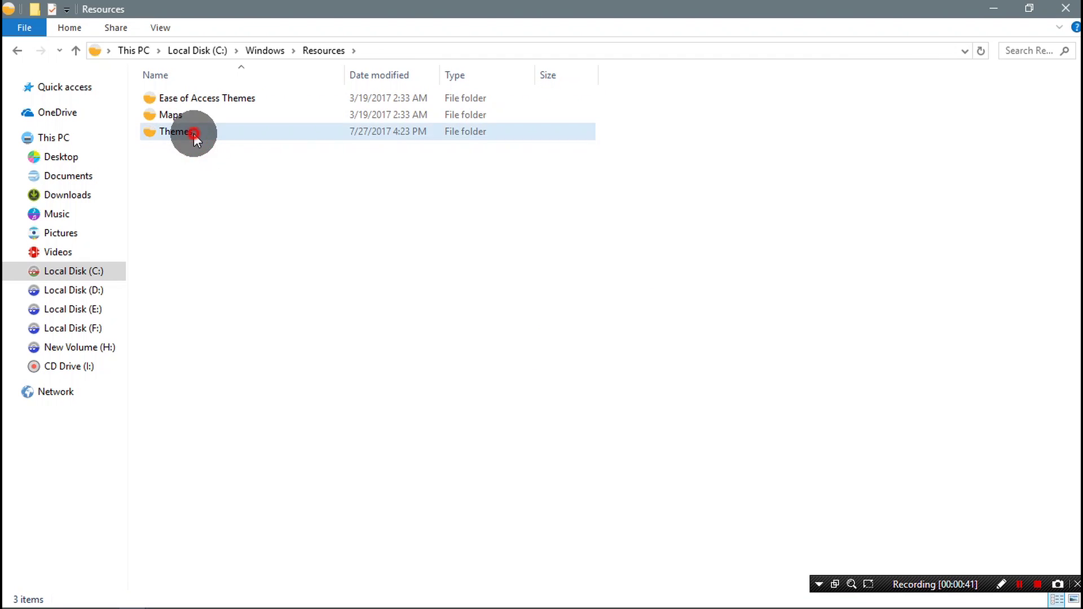
- Paste the Ades items there with administrator permission, then return to the D: Themes window
{"action": "right_click", "coordinate": [210, 252]}
{"action": "left_click", "coordinate": [260, 362]}
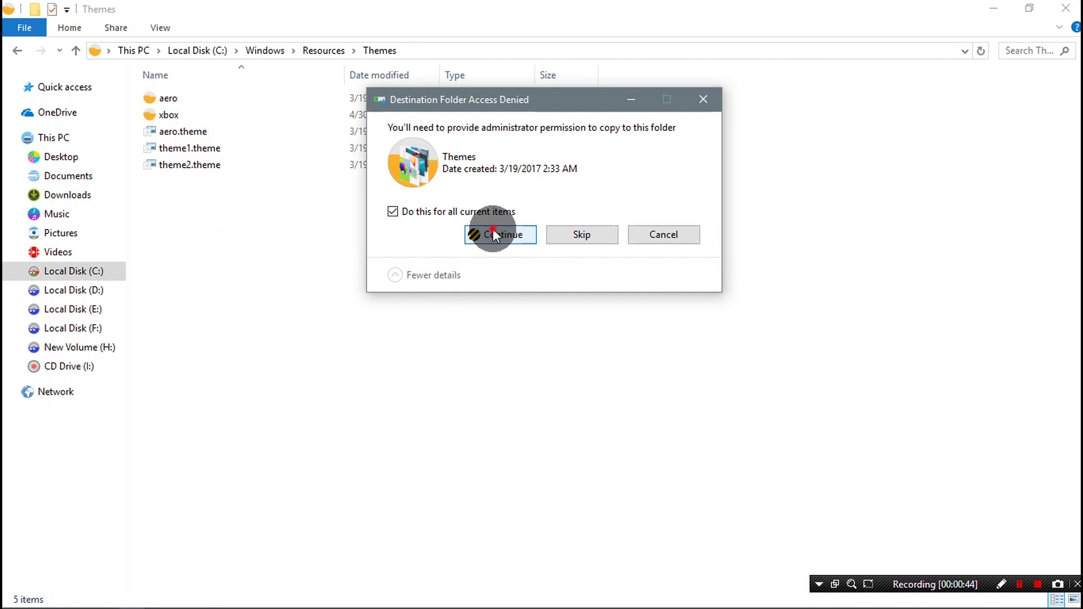
{"action": "left_click", "coordinate": [491, 235]}
{"action": "mouse_move", "coordinate": [135, 592]}
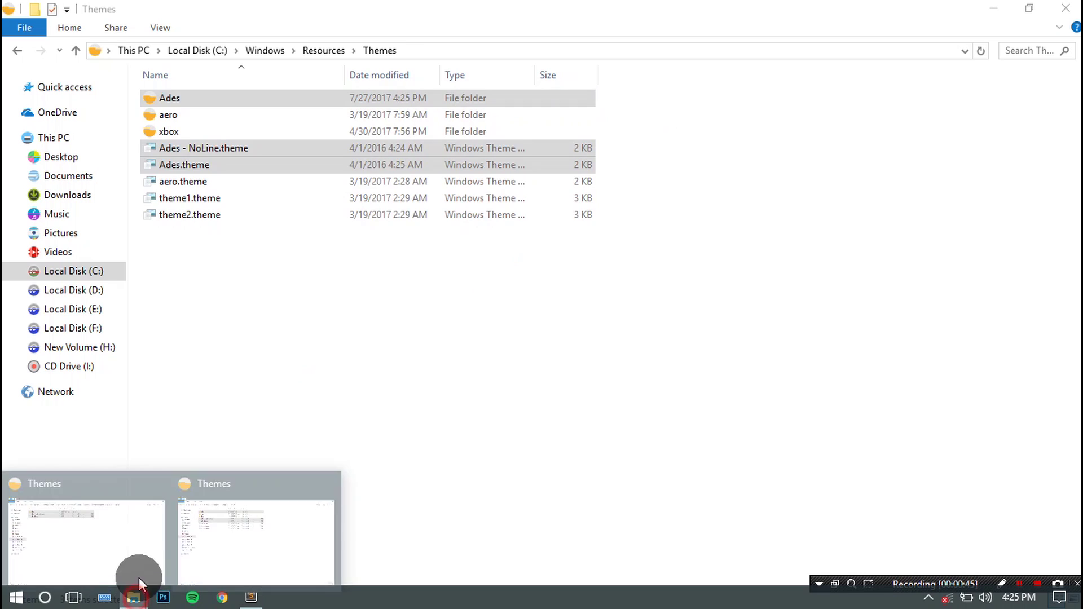
{"action": "left_click", "coordinate": [126, 528]}
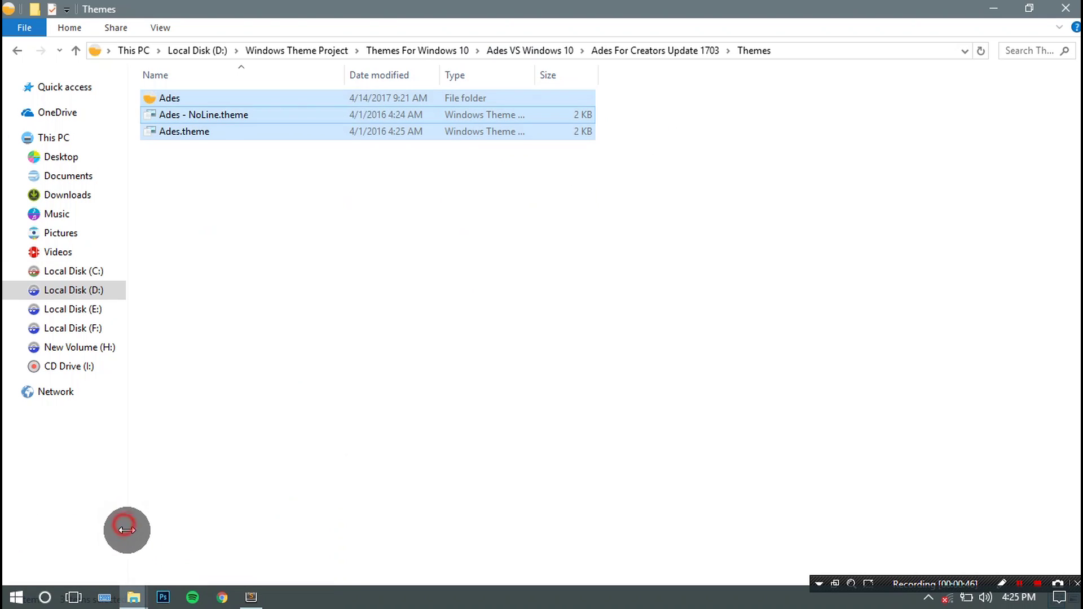
- Copy the Seda folder, Seda.theme and Seda-W.theme from SEDA THEME > Version for Creator Update- 1703
{"action": "left_click", "coordinate": [397, 50]}
{"action": "left_click", "coordinate": [222, 117]}
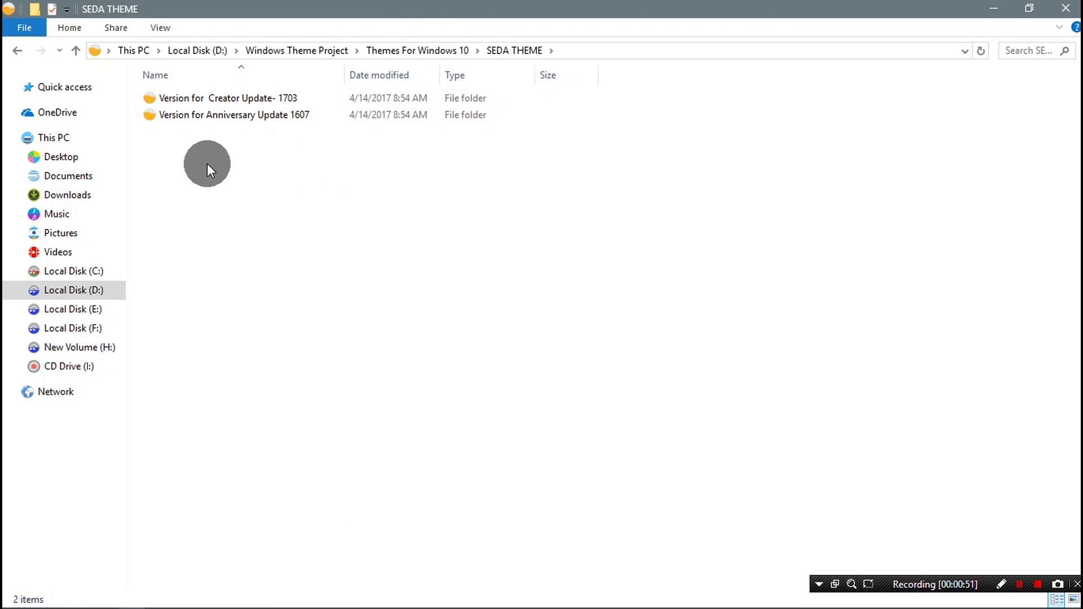
{"action": "left_click_drag", "start_coordinate": [212, 180], "coordinate": [225, 101]}
{"action": "double_click", "coordinate": [223, 97]}
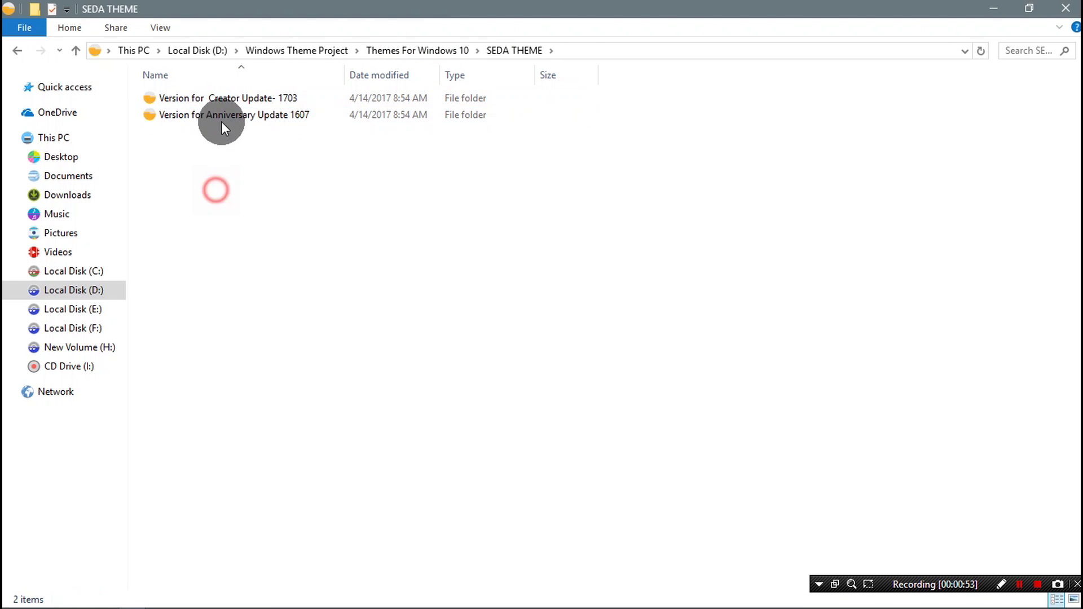
{"action": "left_click_drag", "start_coordinate": [196, 208], "coordinate": [217, 96]}
{"action": "right_click", "coordinate": [214, 114]}
{"action": "left_click", "coordinate": [272, 276]}
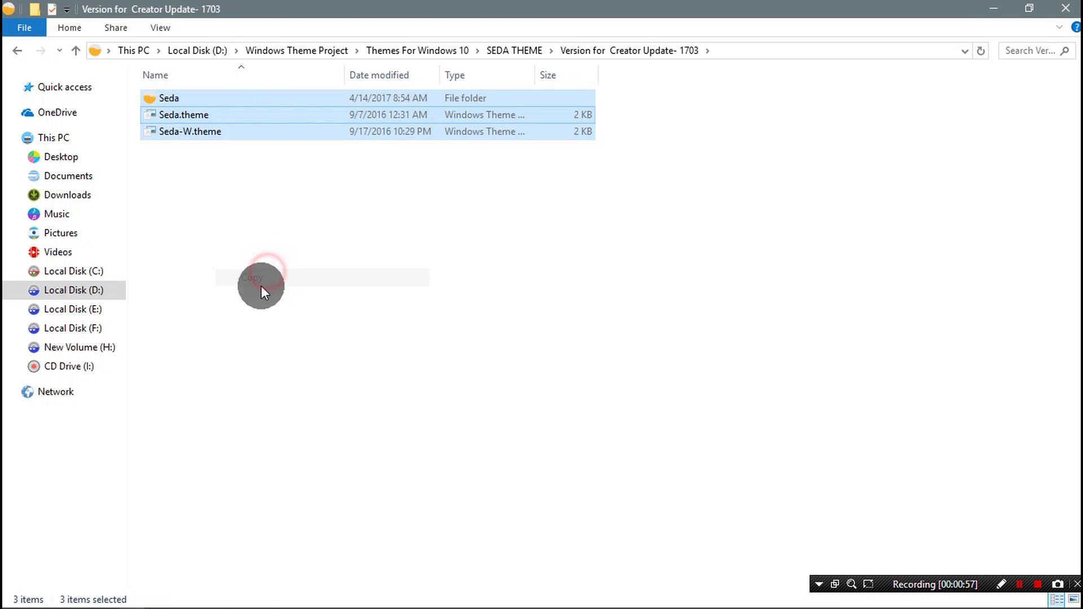
- Paste the Seda items into C:\Windows\Resources\Themes with administrator permission, then close both Explorer windows
{"action": "left_click", "coordinate": [142, 593]}
{"action": "left_click", "coordinate": [239, 529]}
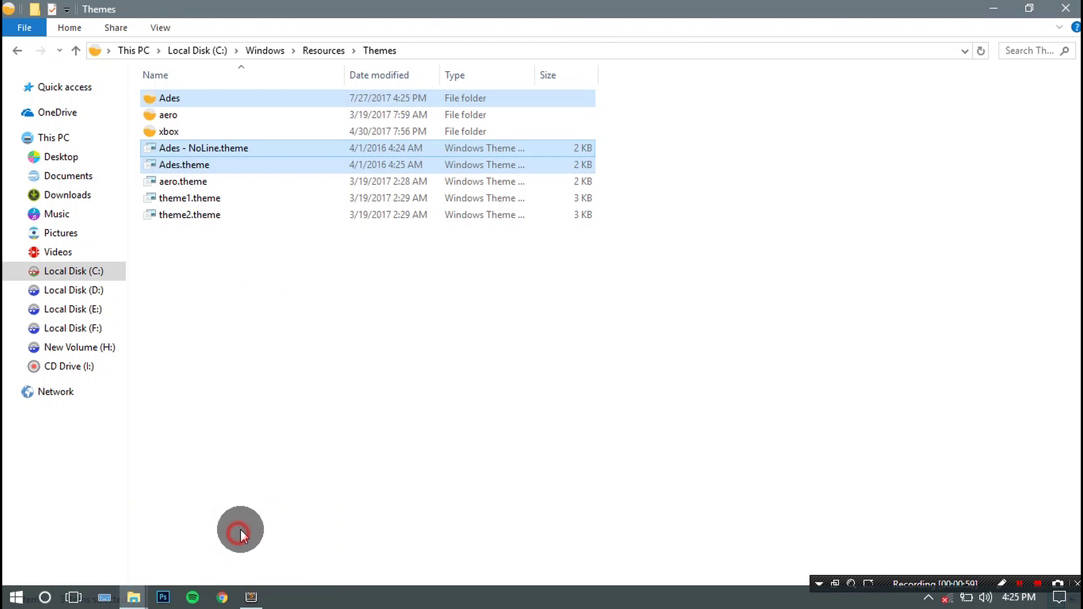
{"action": "right_click", "coordinate": [298, 381]}
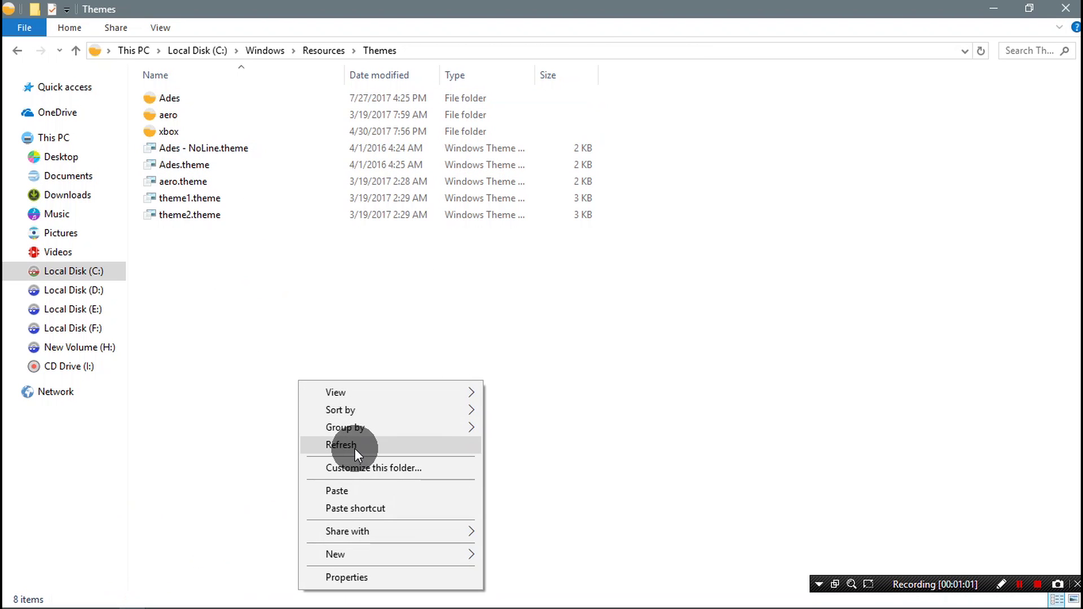
{"action": "left_click", "coordinate": [346, 494]}
{"action": "left_click", "coordinate": [507, 237]}
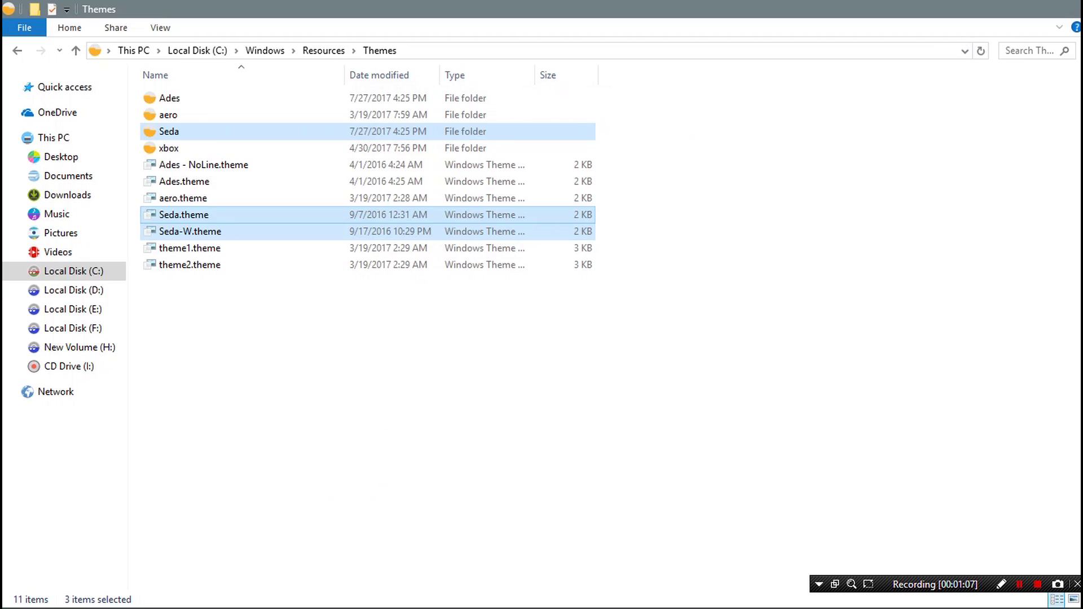
{"action": "left_click", "coordinate": [1066, 8]}
{"action": "left_click", "coordinate": [1066, 8]}
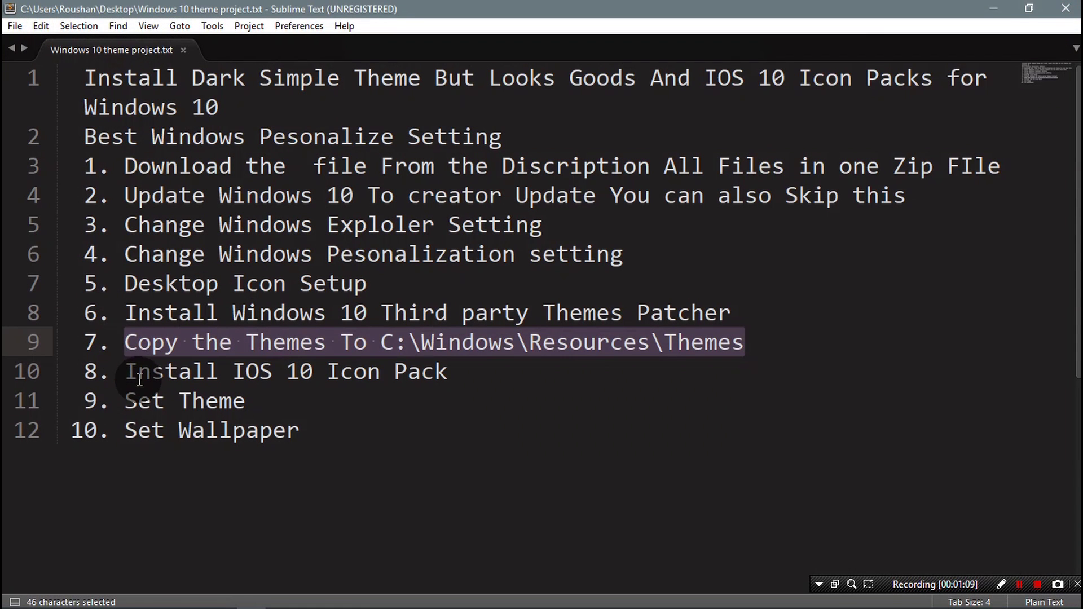
- Move the step 7 text into line 8 after 'Third par' and highlight 'Install IOS 10 Icon Pack'
{"action": "left_click_drag", "start_coordinate": [168, 338], "coordinate": [502, 311]}
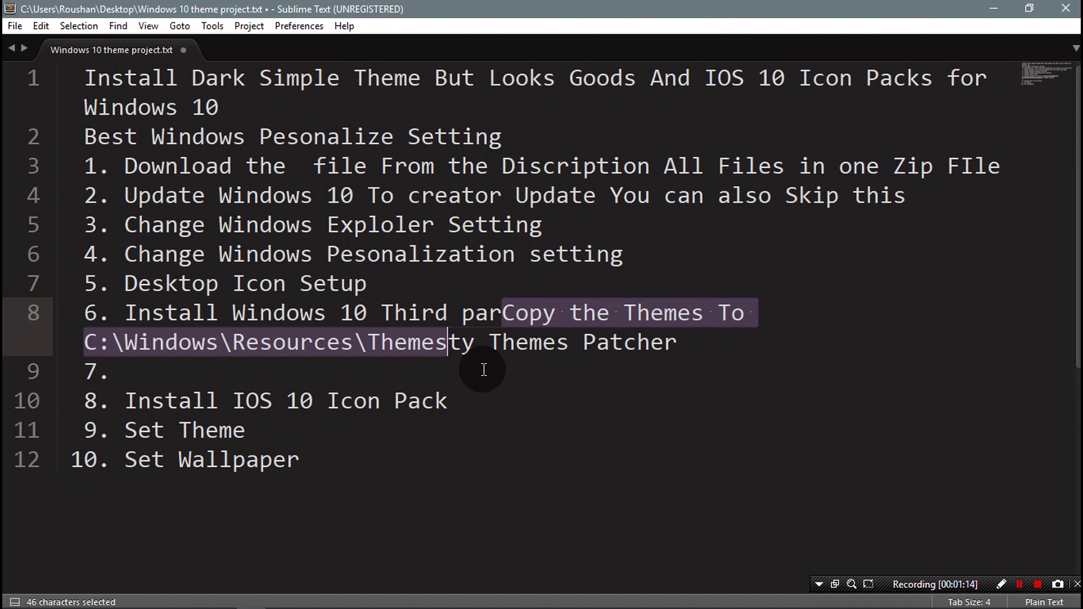
{"action": "left_click", "coordinate": [525, 403]}
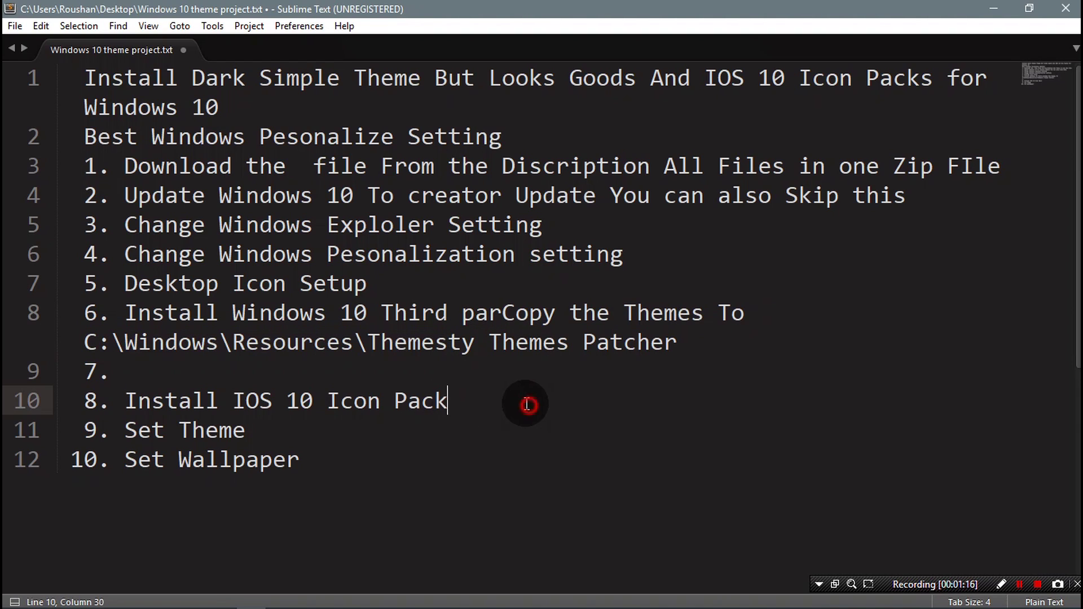
{"action": "left_click_drag", "start_coordinate": [126, 401], "coordinate": [448, 407]}
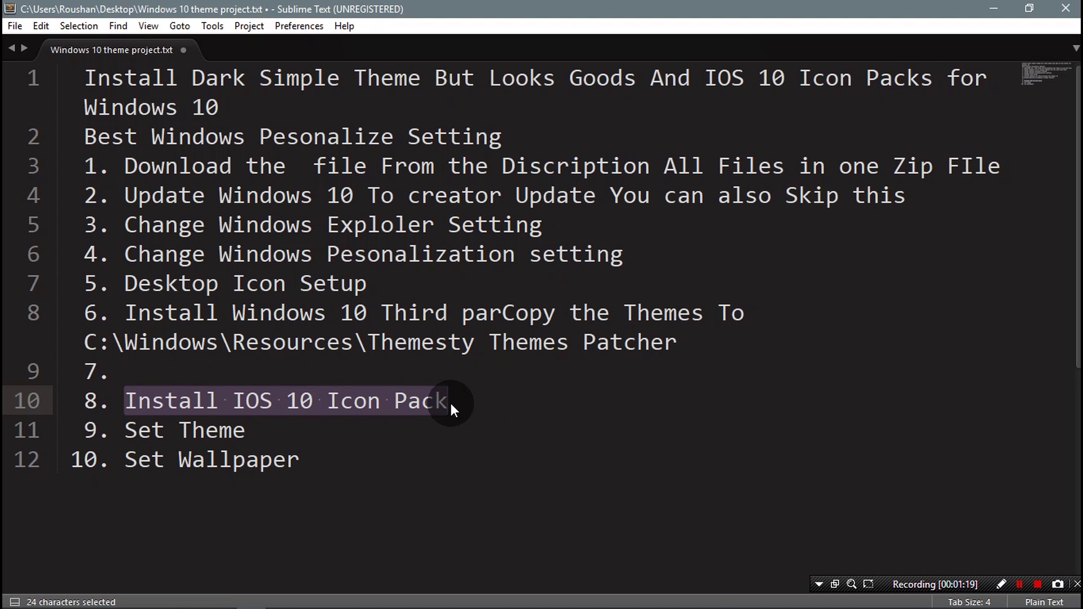
{"action": "left_click", "coordinate": [141, 596]}
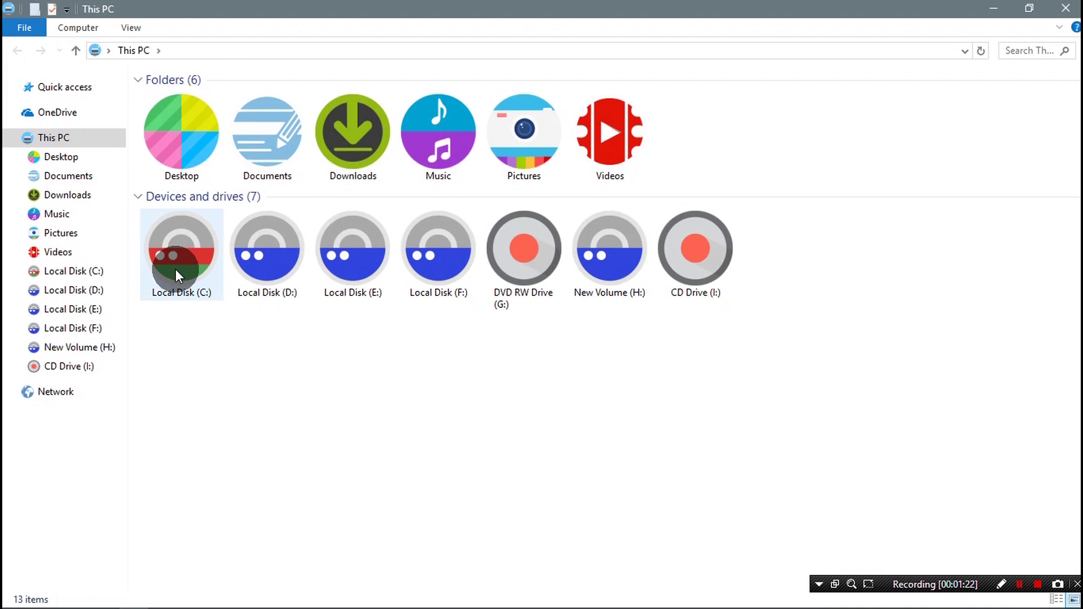
- Launch SkinPack iOS10.exe from D:\Windows Theme Project\IOS 10 Icon Pack and minimize Explorer to reveal setup
{"action": "double_click", "coordinate": [254, 243]}
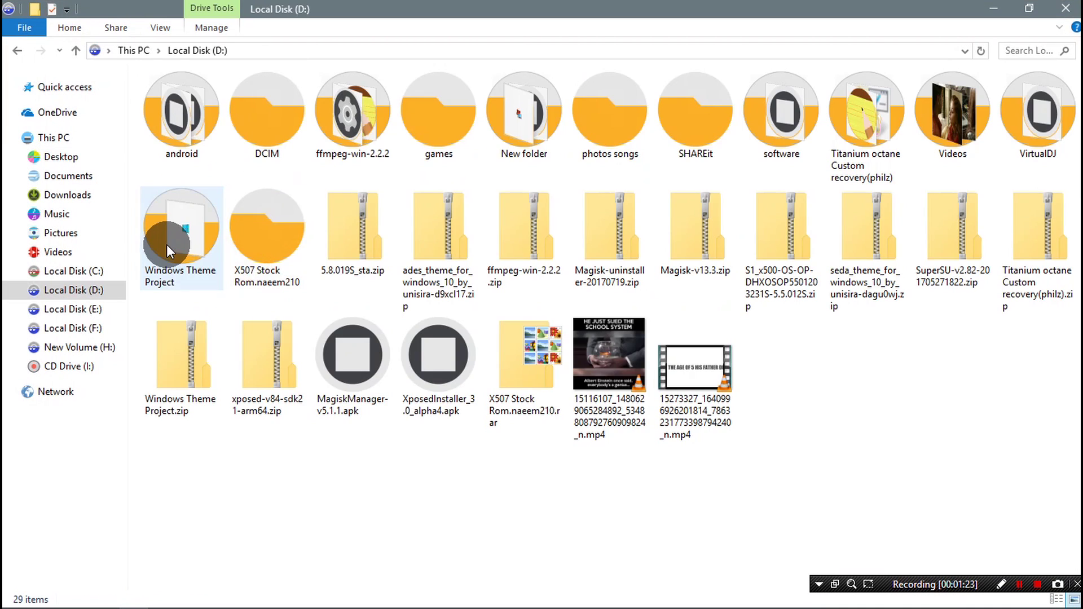
{"action": "double_click", "coordinate": [167, 245]}
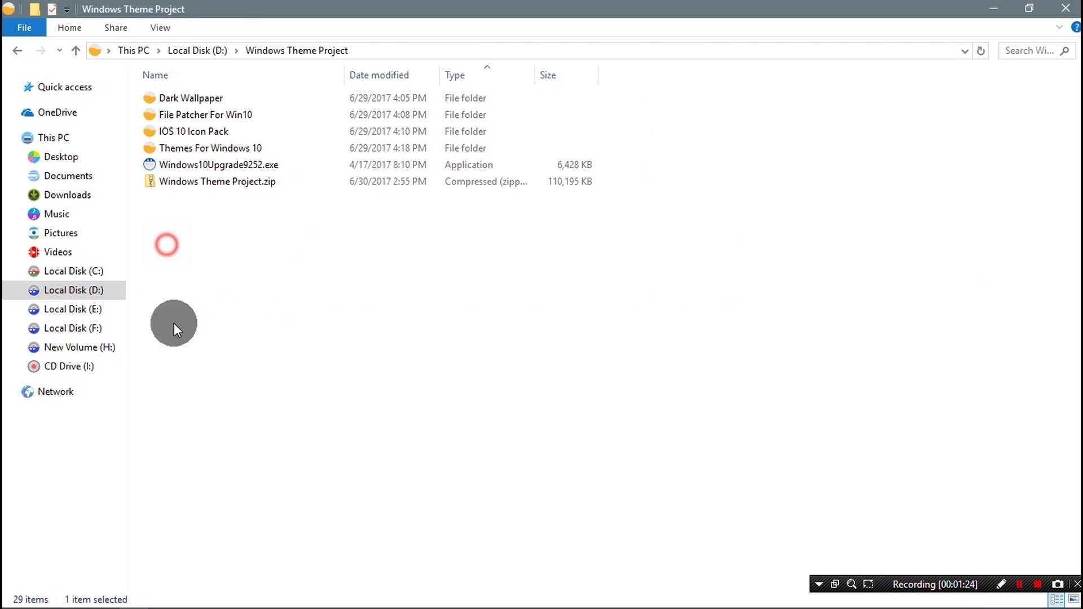
{"action": "double_click", "coordinate": [195, 133]}
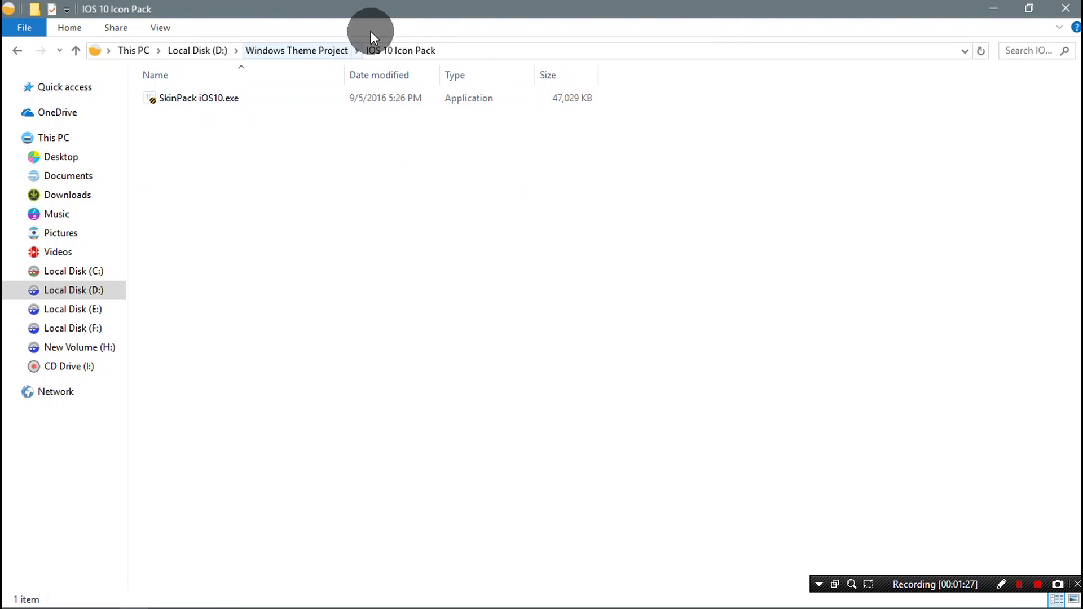
{"action": "left_click", "coordinate": [230, 103]}
{"action": "left_click", "coordinate": [230, 103]}
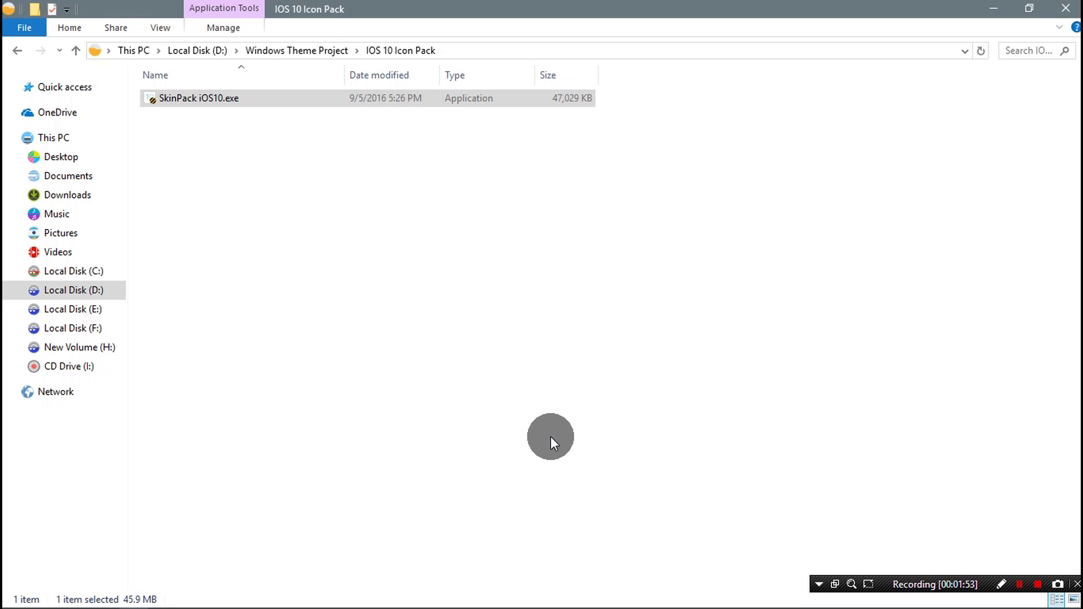
{"action": "left_click", "coordinate": [993, 9]}
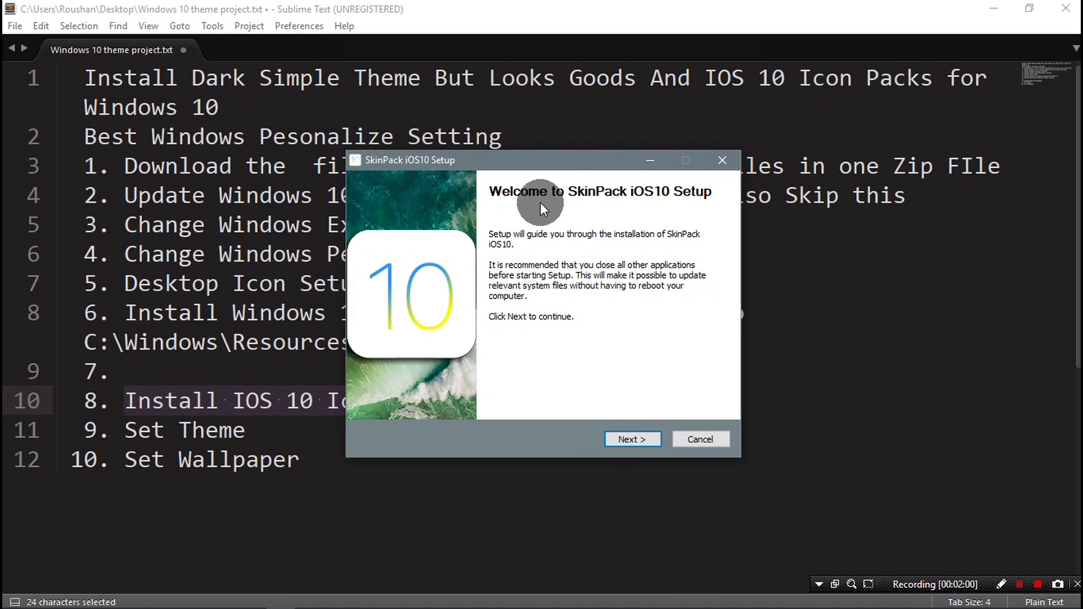
- Accept the SkinPack iOS10 license agreement and continue to the component selection
{"action": "left_click", "coordinate": [633, 439]}
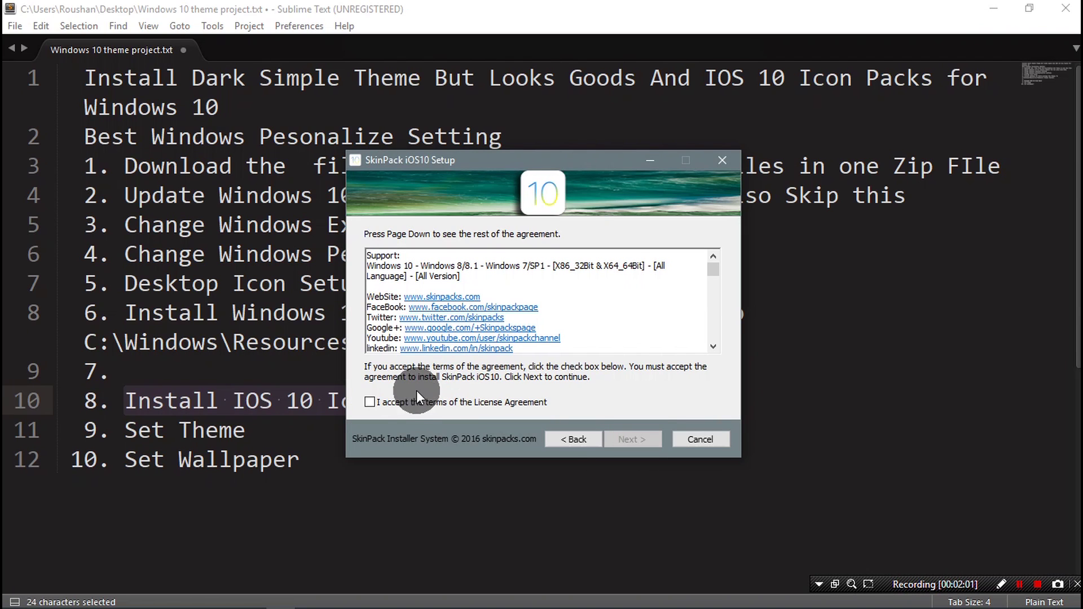
{"action": "left_click", "coordinate": [391, 401]}
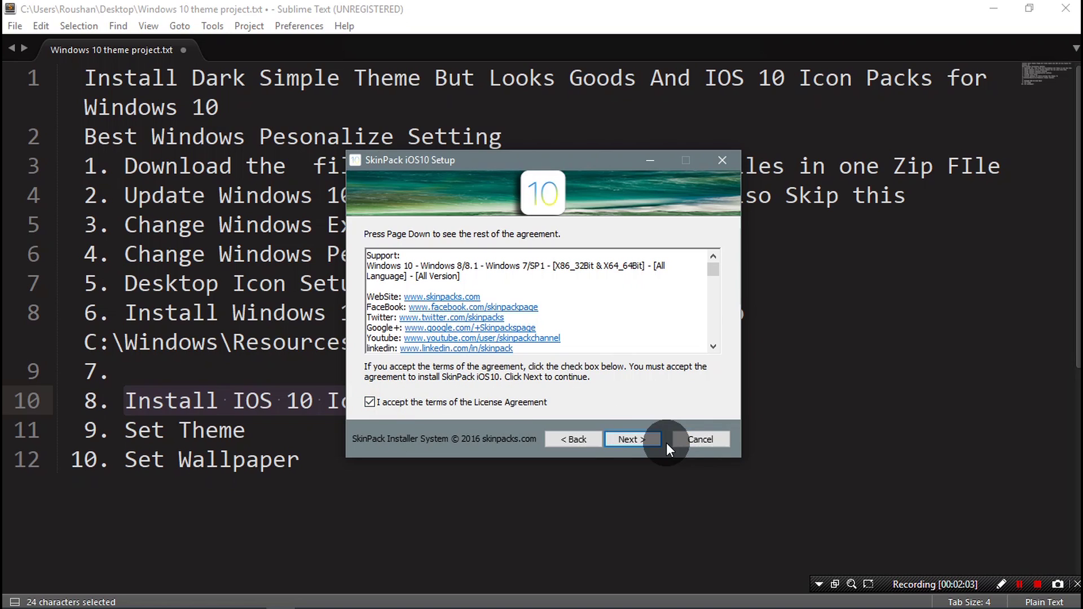
{"action": "left_click", "coordinate": [637, 439]}
- Exclude Restore Point, UxStyle and RocketDock, keep only Icons, and start the install
{"action": "left_click", "coordinate": [513, 273]}
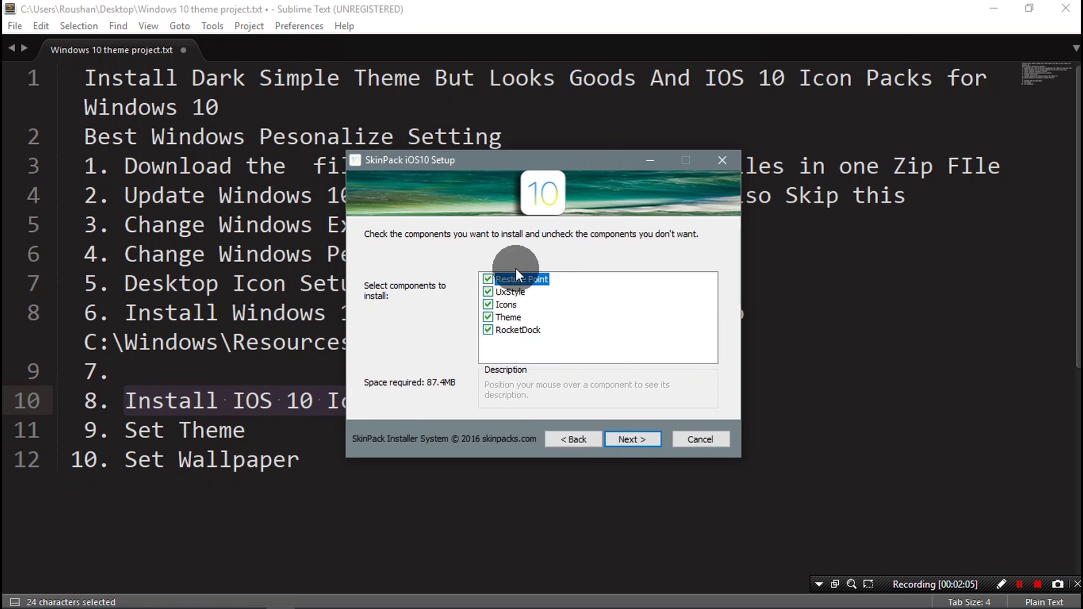
{"action": "left_click", "coordinate": [489, 279]}
{"action": "left_click", "coordinate": [489, 292]}
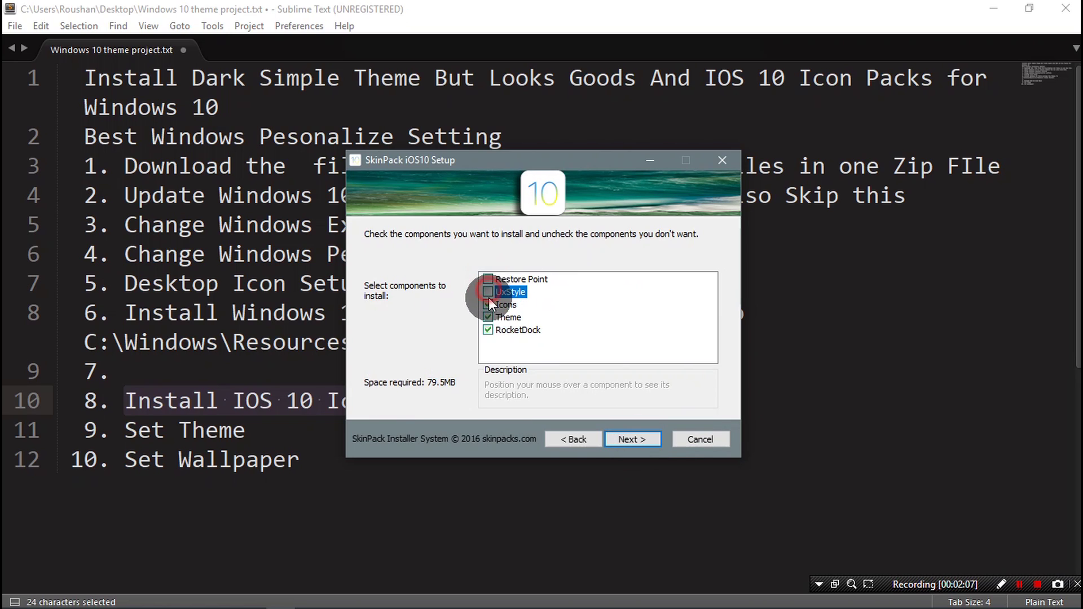
{"action": "left_click", "coordinate": [488, 330]}
{"action": "left_click", "coordinate": [486, 304]}
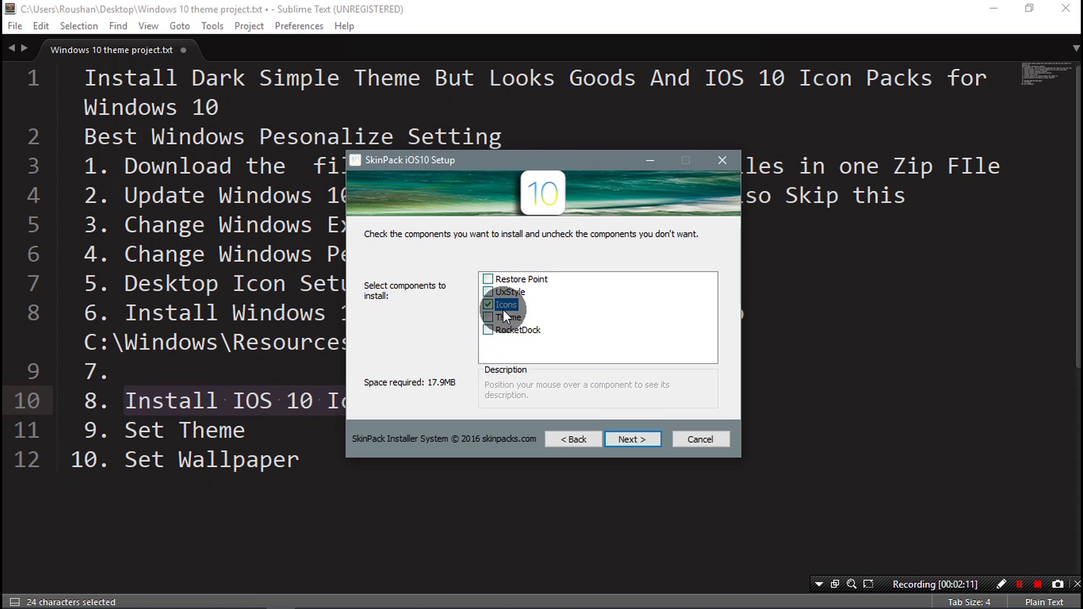
{"action": "left_click", "coordinate": [627, 439]}
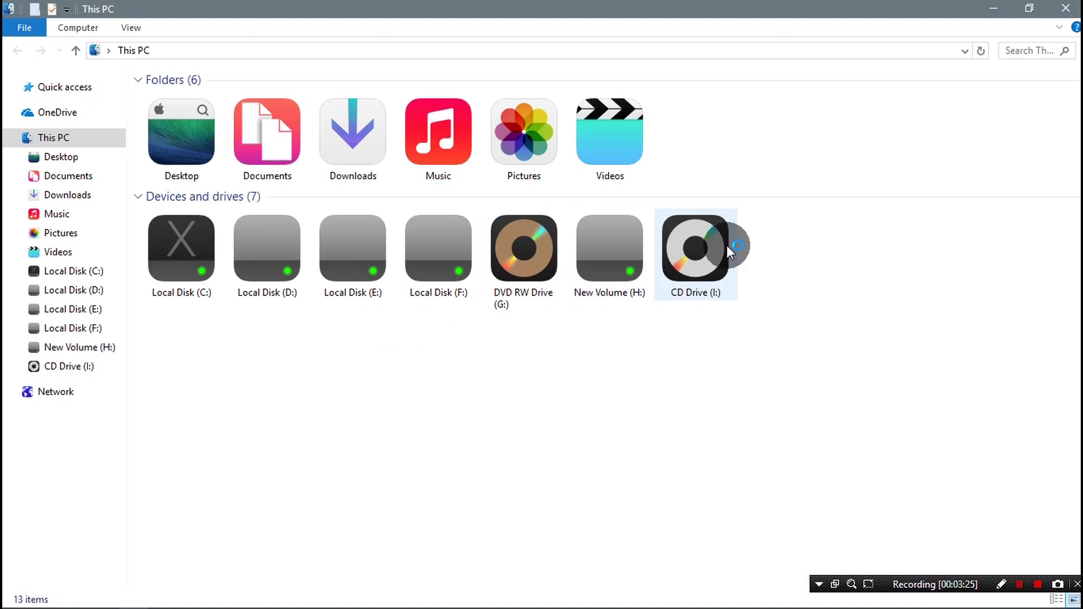
- Close This PC and the browser, then click through the Completed page and Finish
{"action": "left_click", "coordinate": [1066, 8]}
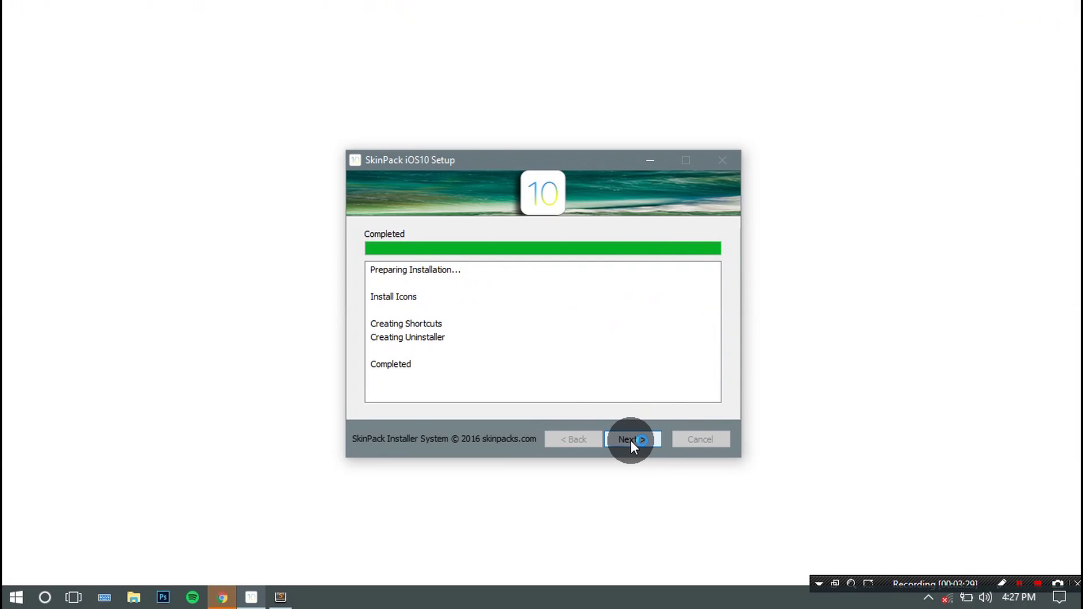
{"action": "left_click", "coordinate": [1065, 7]}
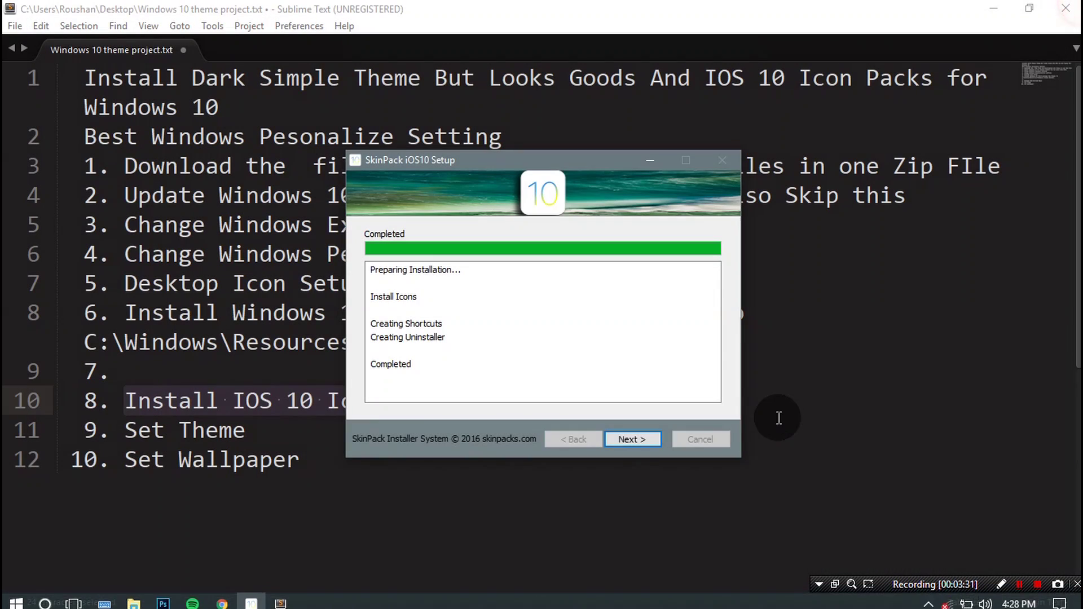
{"action": "left_click", "coordinate": [642, 439]}
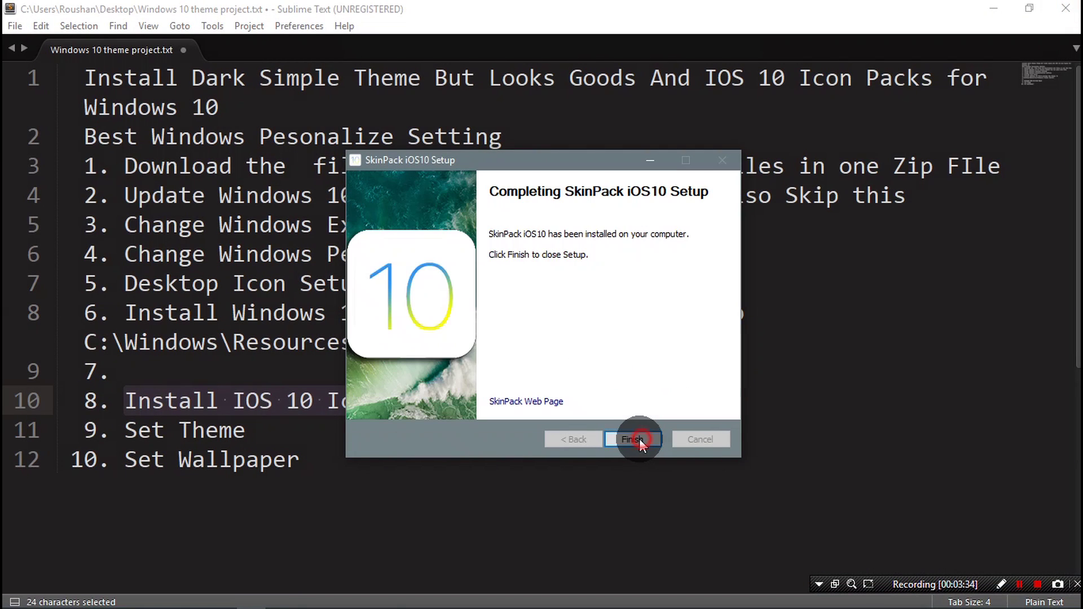
{"action": "left_click", "coordinate": [651, 439]}
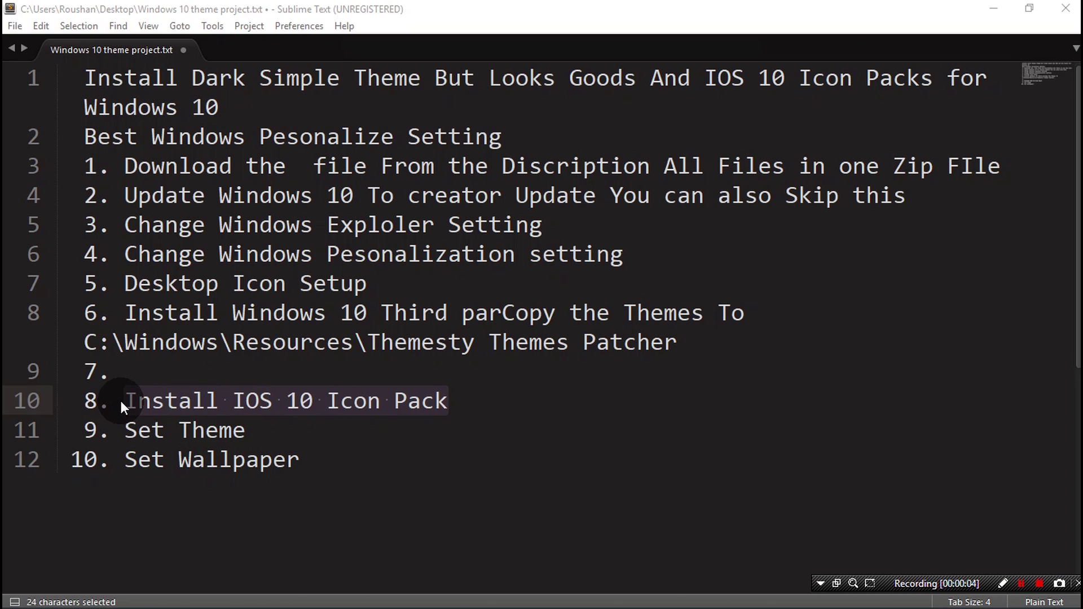
- Highlight the 'Set Theme' line in the notes, minimize Sublime Text, and launch Windows Settings
{"action": "left_click", "coordinate": [266, 526]}
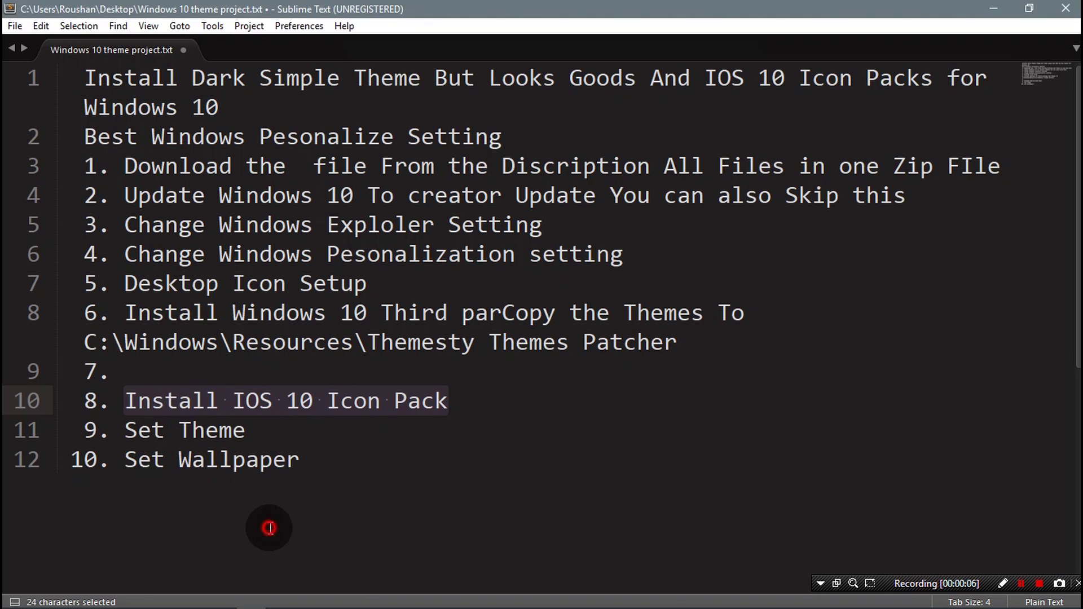
{"action": "left_click_drag", "start_coordinate": [261, 438], "coordinate": [124, 431]}
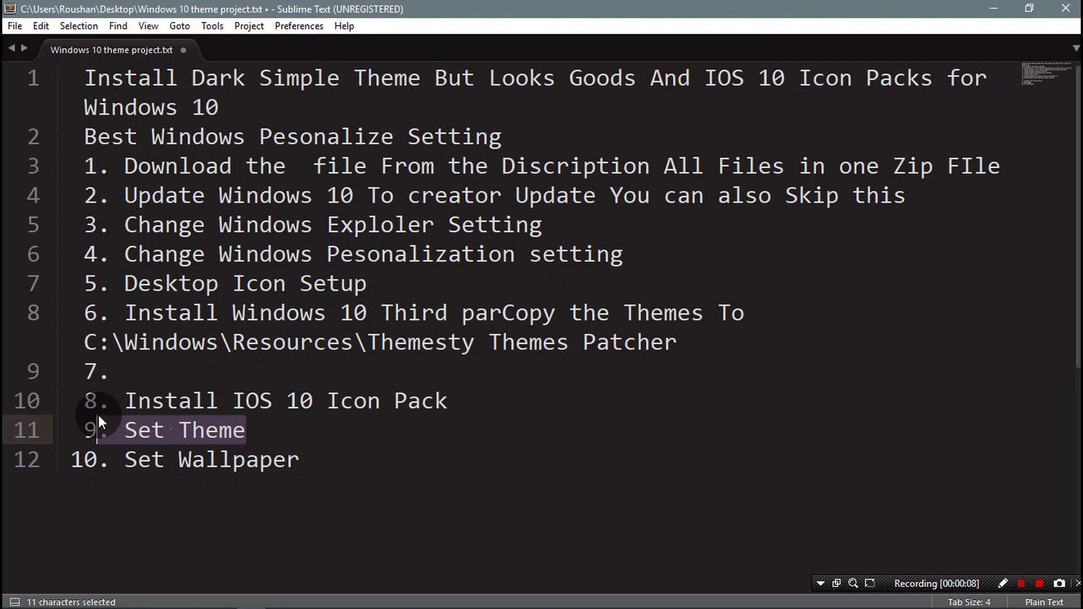
{"action": "left_click", "coordinate": [199, 517]}
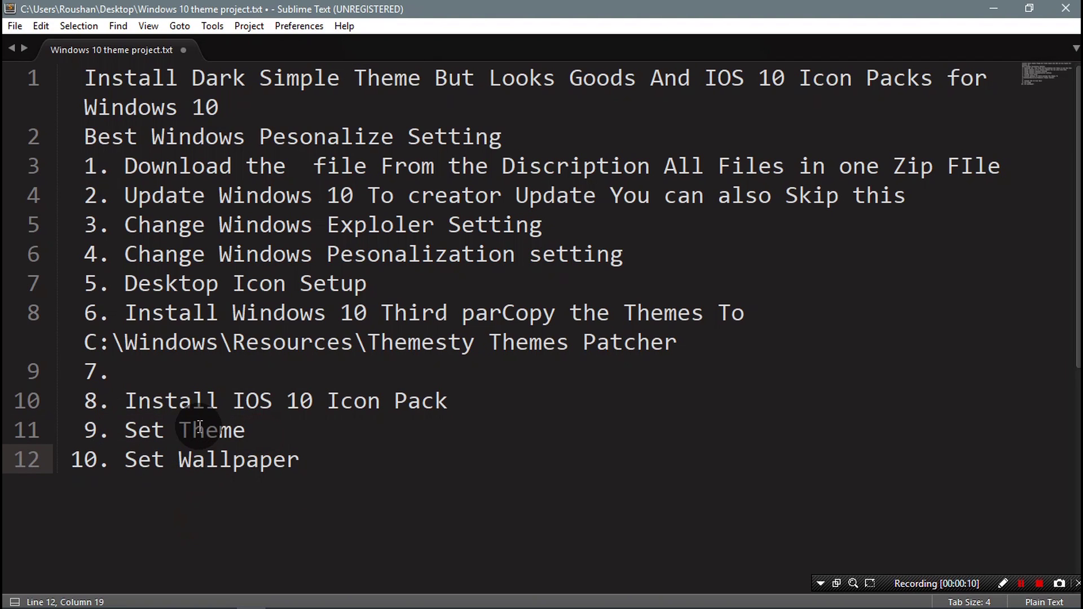
{"action": "left_click", "coordinate": [994, 8]}
{"action": "left_click", "coordinate": [15, 597]}
{"action": "left_click", "coordinate": [25, 527]}
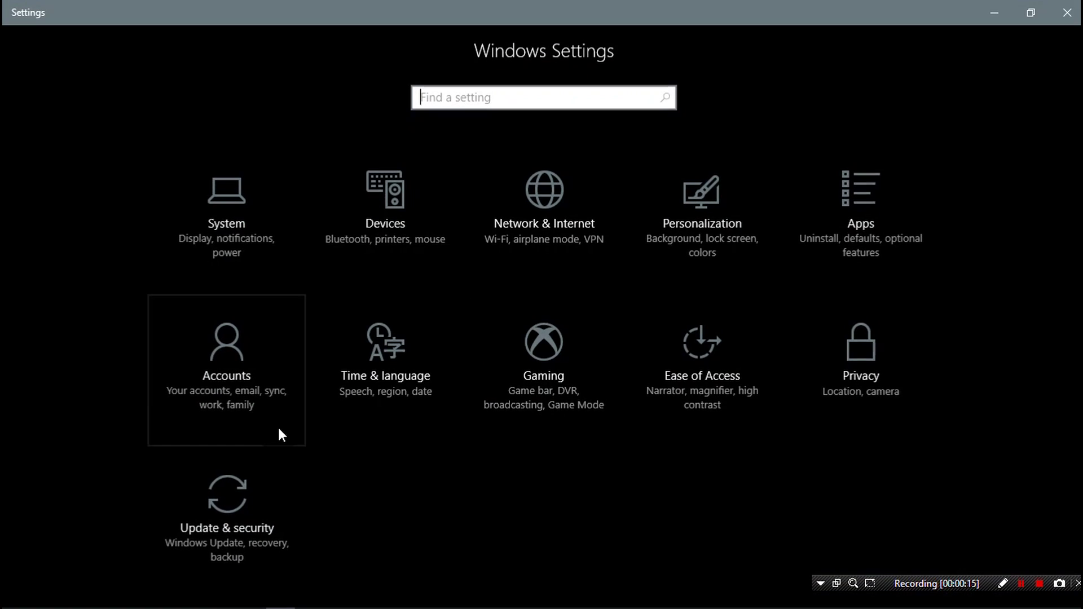
- Go to Personalization > Themes and apply the Ades theme tile
{"action": "left_click", "coordinate": [726, 234]}
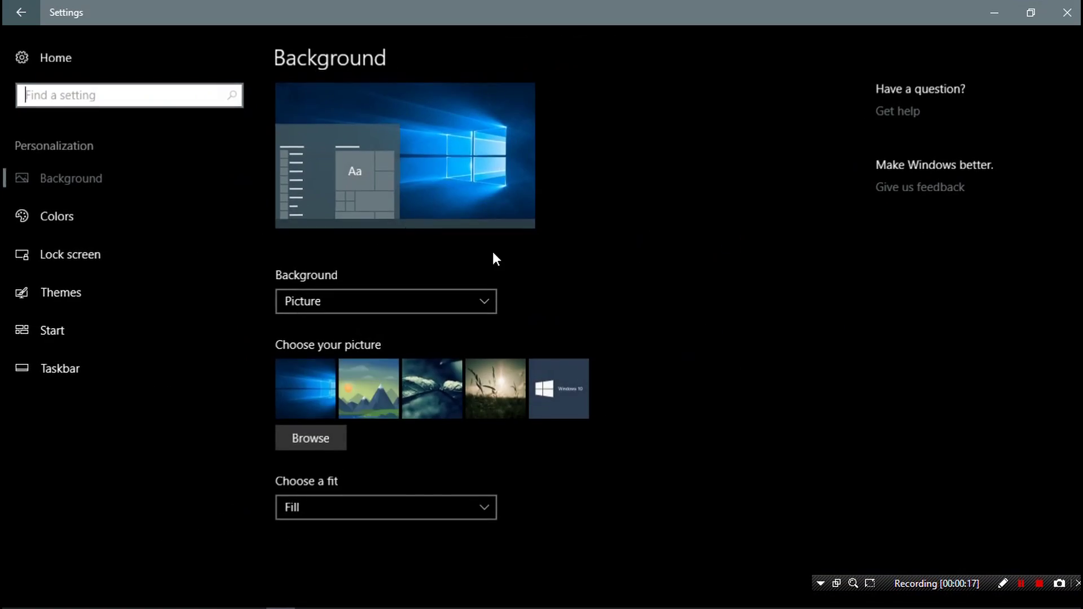
{"action": "left_click", "coordinate": [54, 287]}
{"action": "scroll", "coordinate": [361, 376], "scroll_direction": "down", "scroll_amount": 3}
{"action": "scroll", "coordinate": [353, 366], "scroll_direction": "down", "scroll_amount": 3}
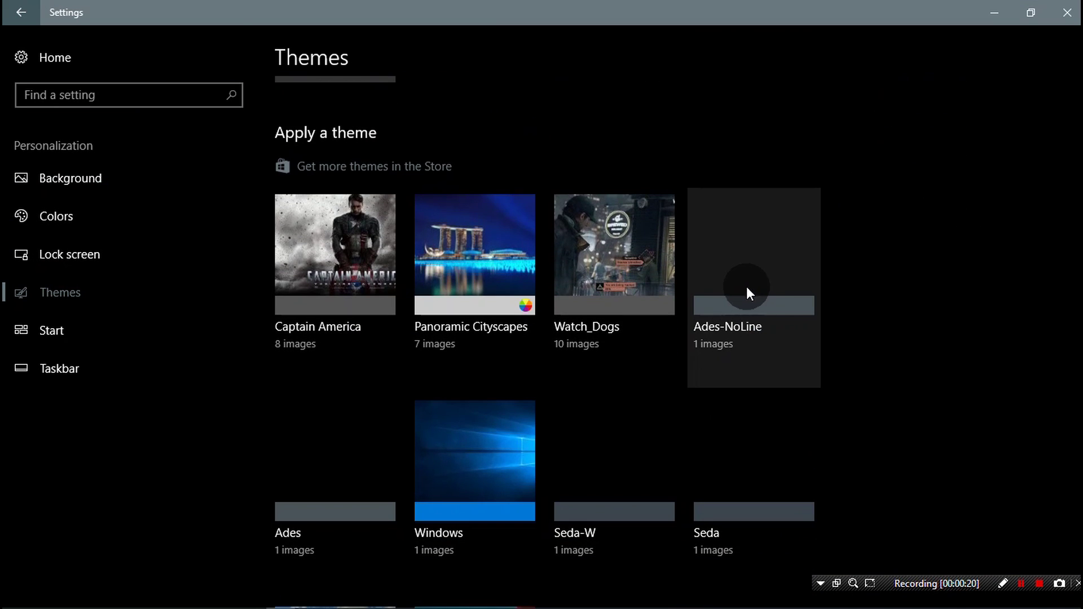
{"action": "scroll", "coordinate": [743, 332], "scroll_direction": "down", "scroll_amount": 2}
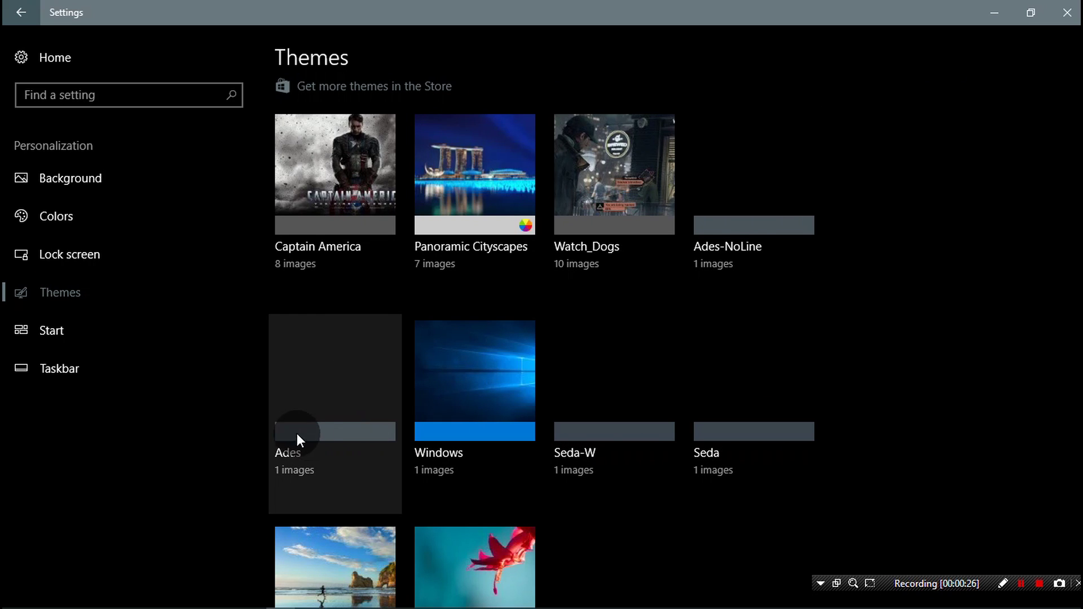
{"action": "left_click", "coordinate": [331, 398]}
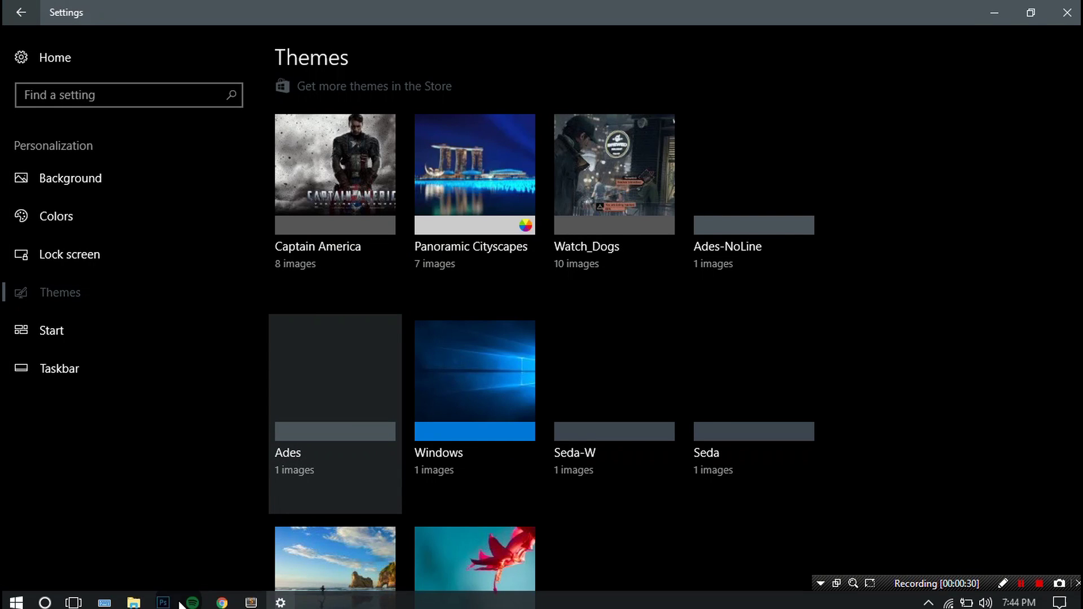
- Open This PC in File Explorer and check the context menu of Local Disk (E:)
{"action": "left_click", "coordinate": [139, 597]}
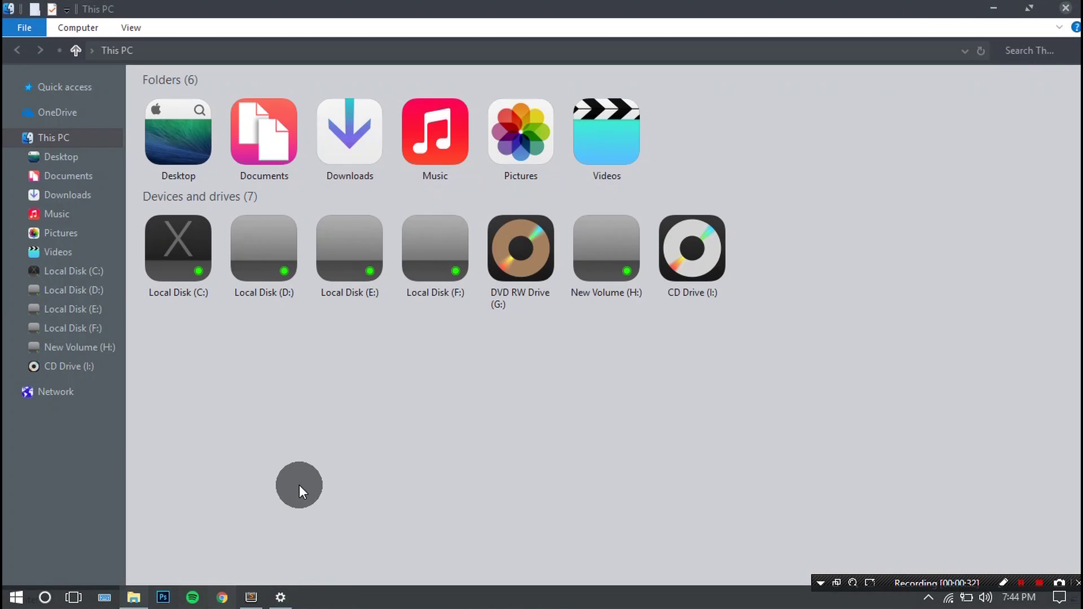
{"action": "right_click", "coordinate": [322, 390]}
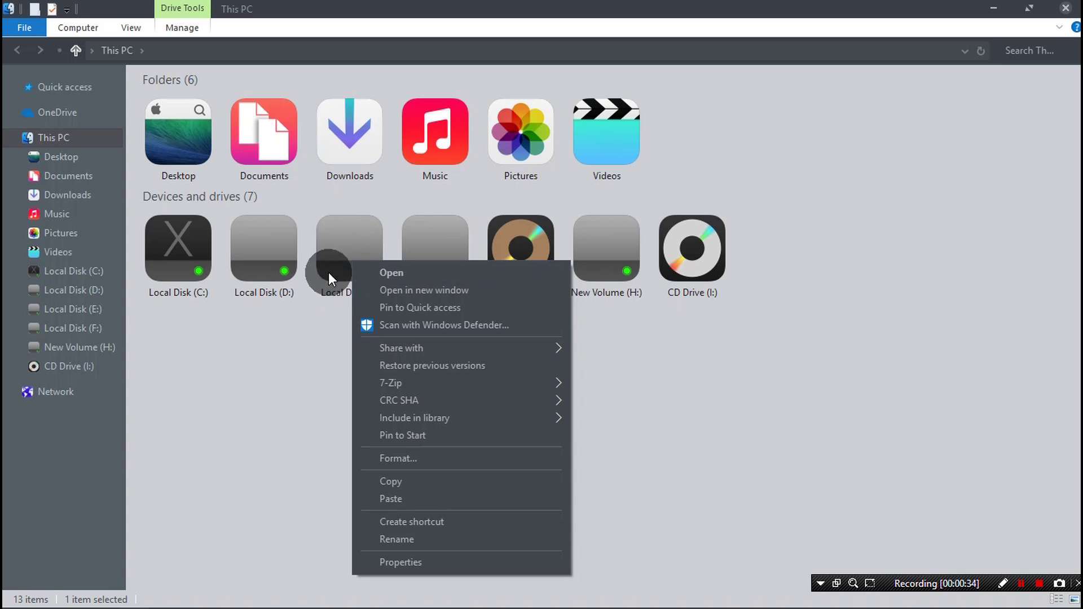
{"action": "left_click", "coordinate": [286, 344]}
- Apply the Ades-NoLine theme in Settings, then close Settings and the This PC window
{"action": "mouse_move", "coordinate": [155, 598]}
{"action": "left_click", "coordinate": [285, 598]}
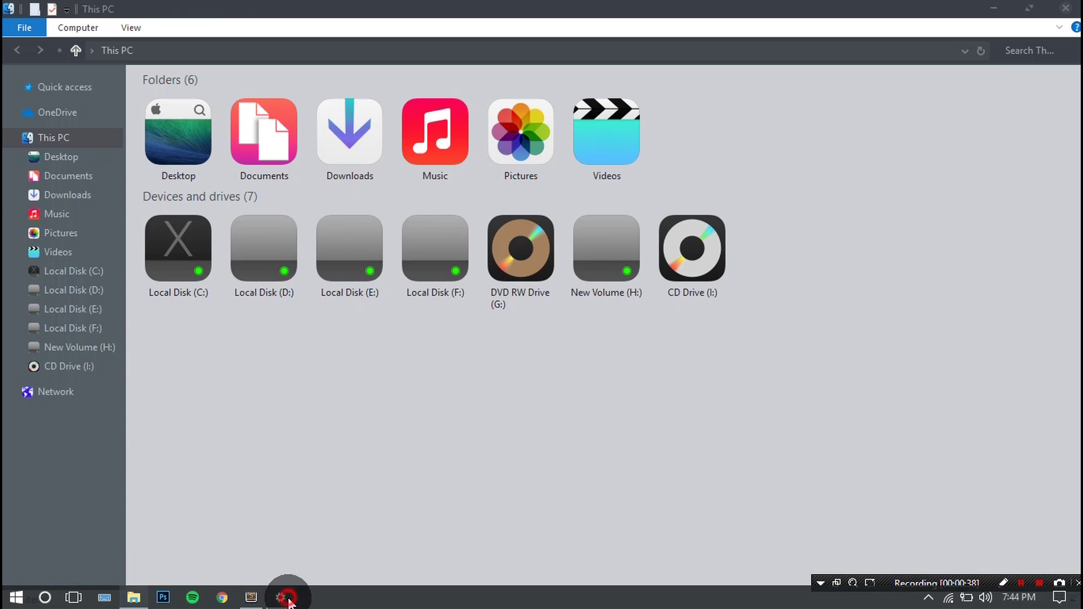
{"action": "left_click", "coordinate": [712, 265]}
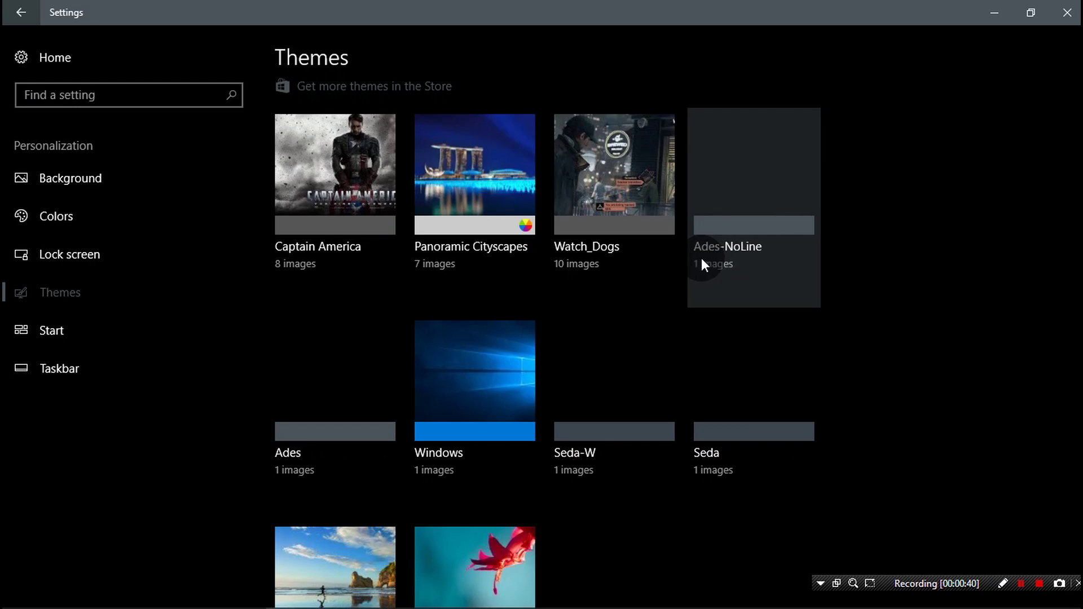
{"action": "left_click", "coordinate": [1067, 13]}
{"action": "left_click", "coordinate": [361, 294]}
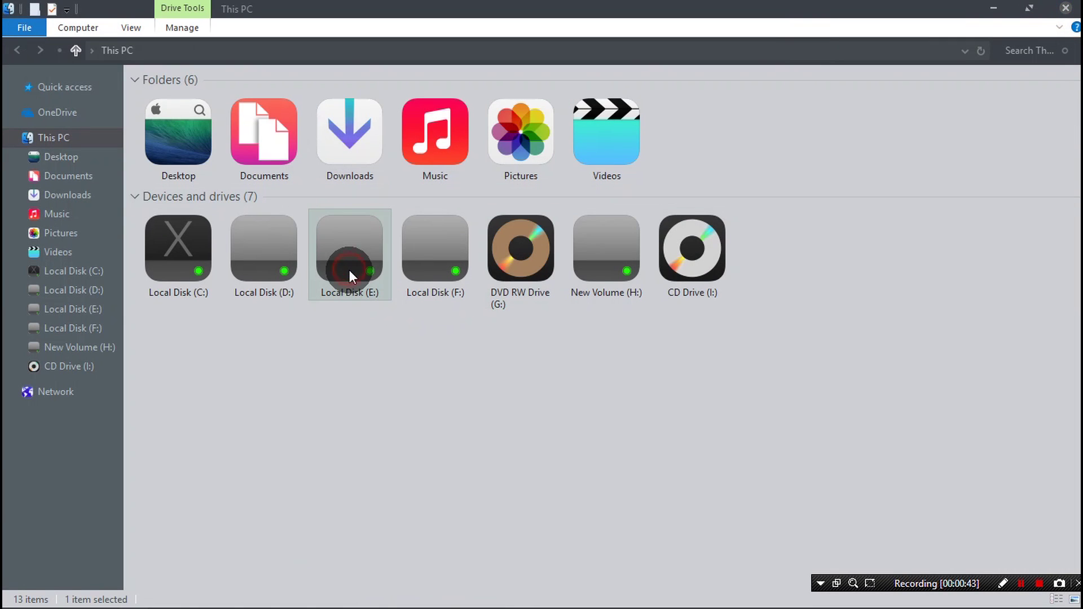
{"action": "left_click", "coordinate": [1066, 10]}
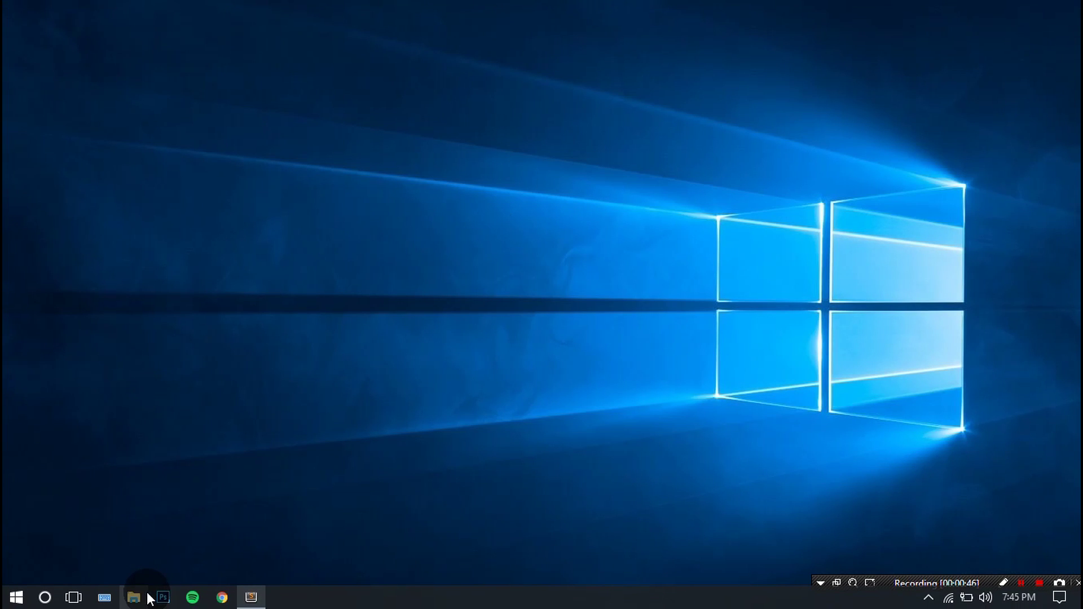